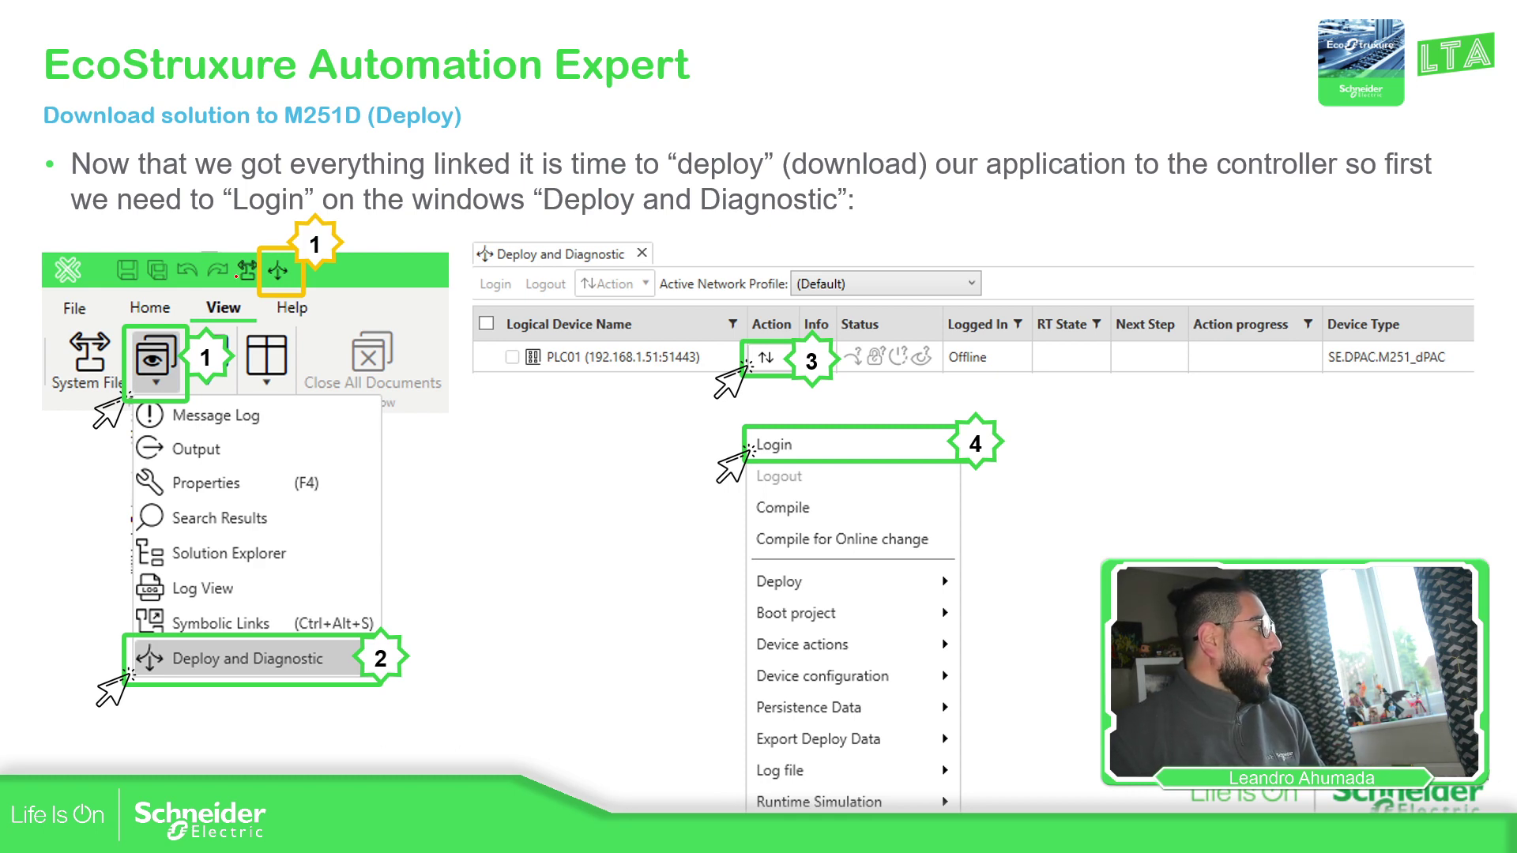
Draw a red pen circle around the slide's Deploy and Diagnostic toolbar icon.
{"action": "mouse_move", "coordinate": [235, 267]}
{"action": "left_mouse_down"}
{"action": "mouse_move", "coordinate": [261, 297]}
{"action": "mouse_move", "coordinate": [287, 261]}
{"action": "left_mouse_up"}
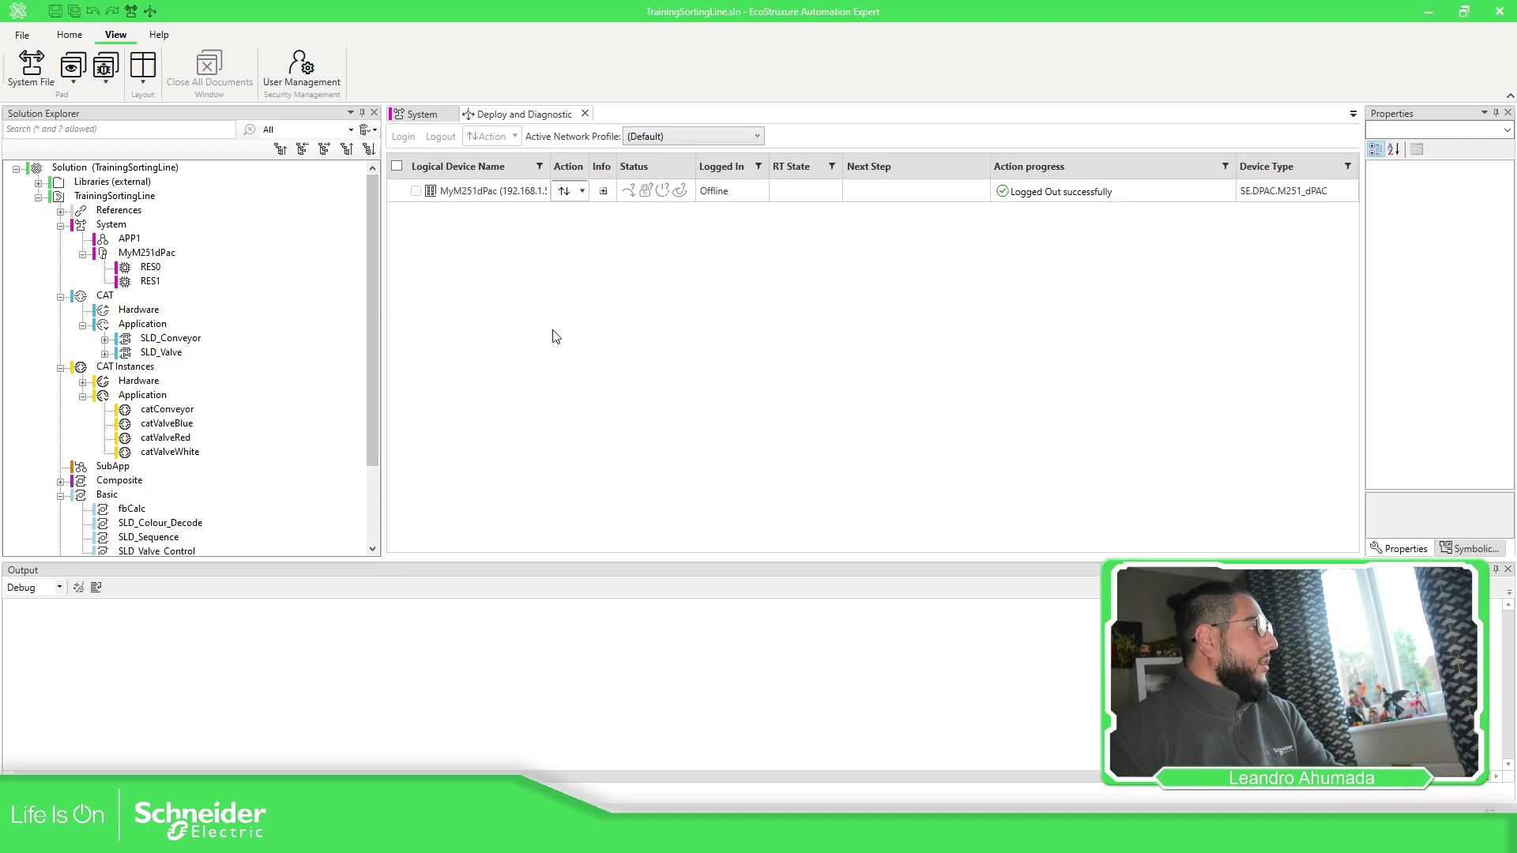
Open the System editor and display the logical devices table.
{"action": "double_click", "coordinate": [110, 225]}
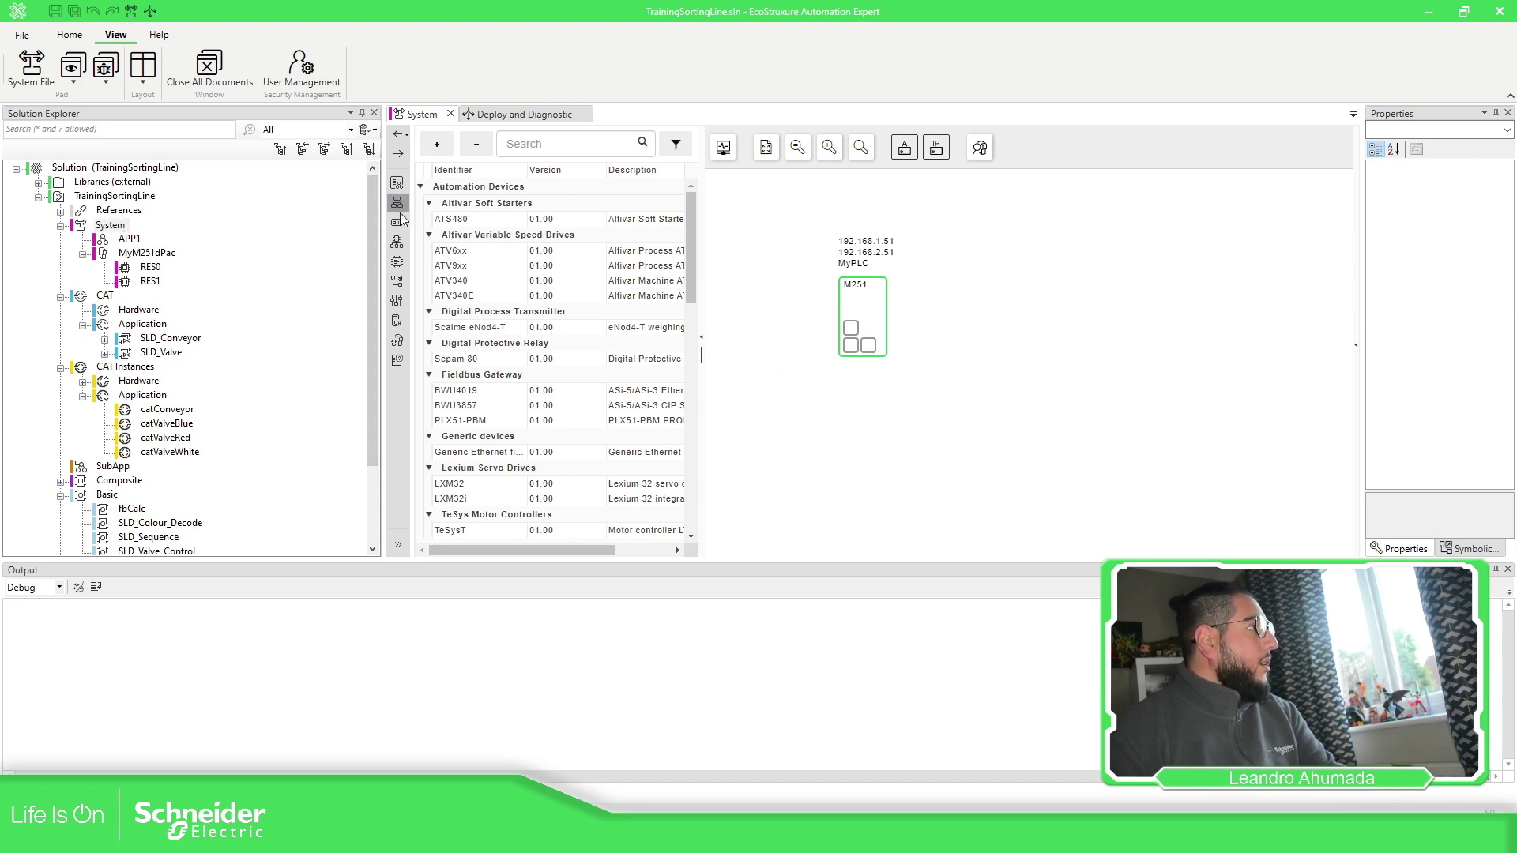
{"action": "left_click", "coordinate": [392, 537]}
{"action": "left_click", "coordinate": [455, 218]}
{"action": "left_click", "coordinate": [462, 203]}
{"action": "left_click", "coordinate": [458, 221]}
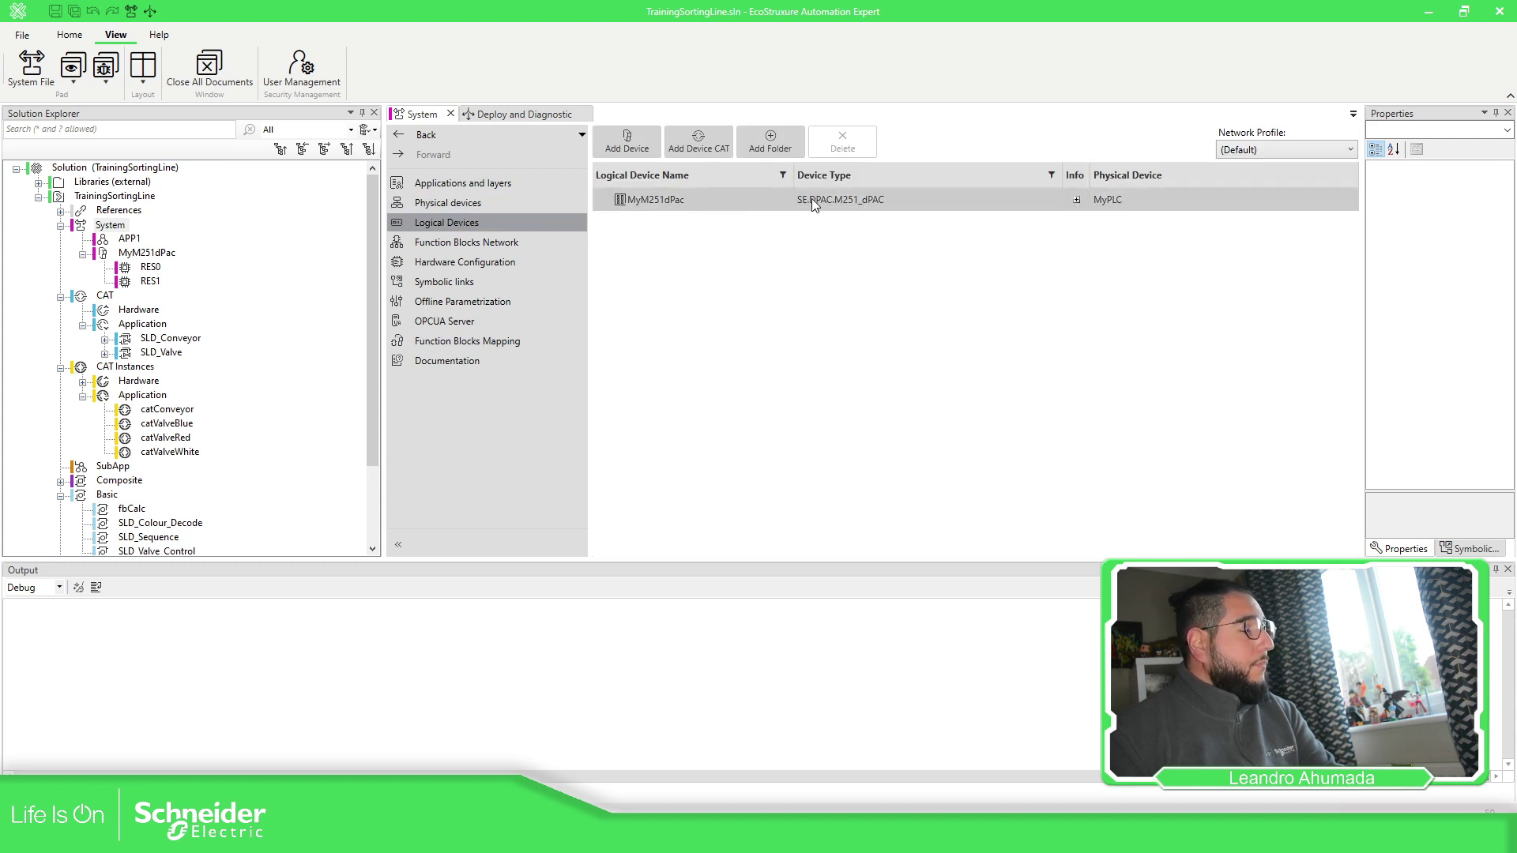
In Deploy and Diagnostic, widen the name column to show MyM251dPac at 192.168.1.51:51443.
{"action": "left_click", "coordinate": [520, 115]}
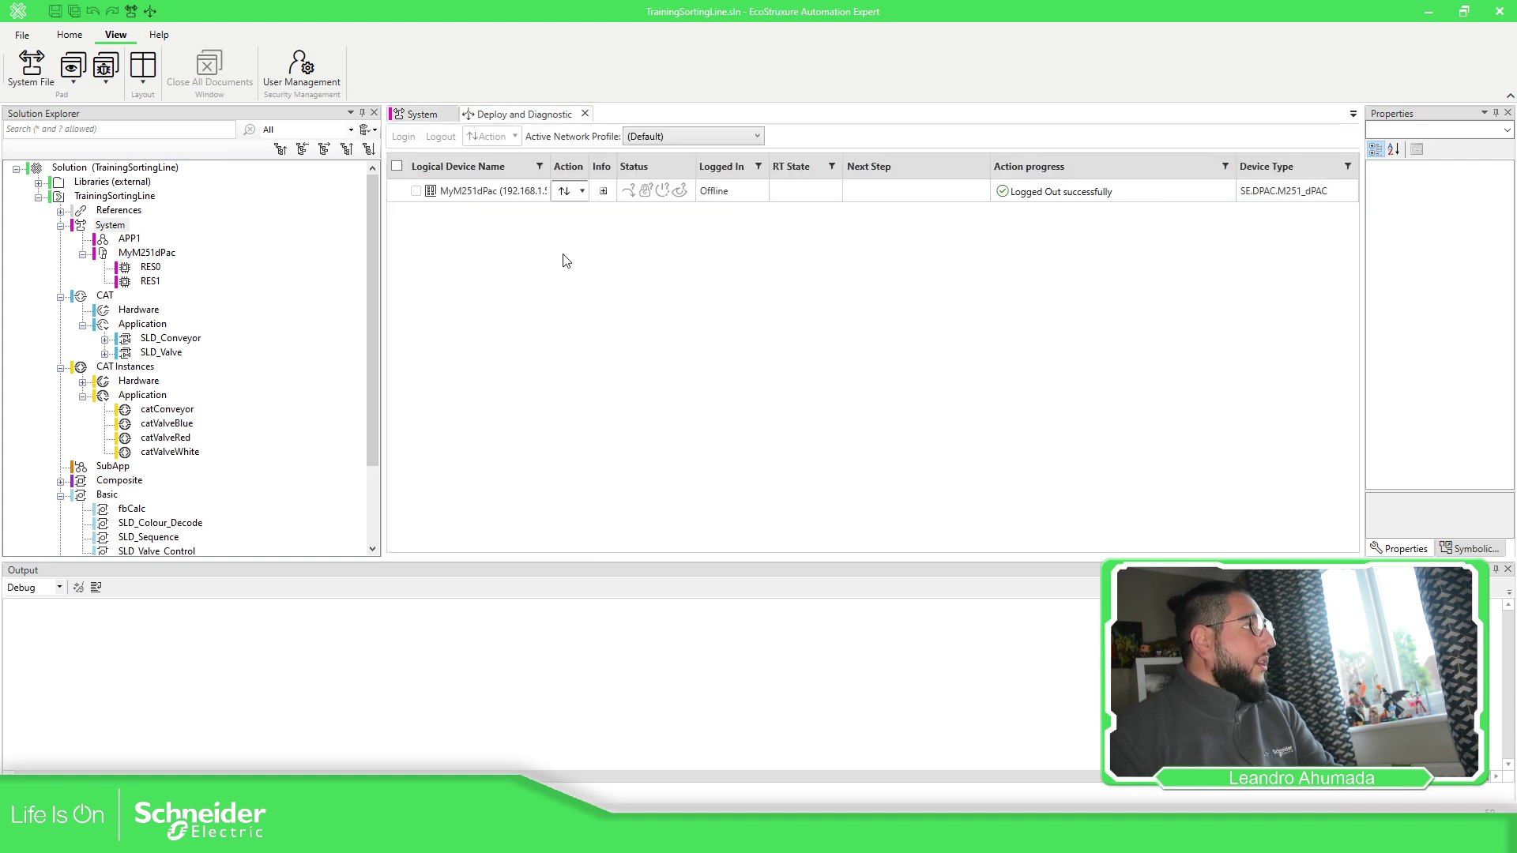
{"action": "left_click_drag", "start_coordinate": [551, 167], "coordinate": [615, 182]}
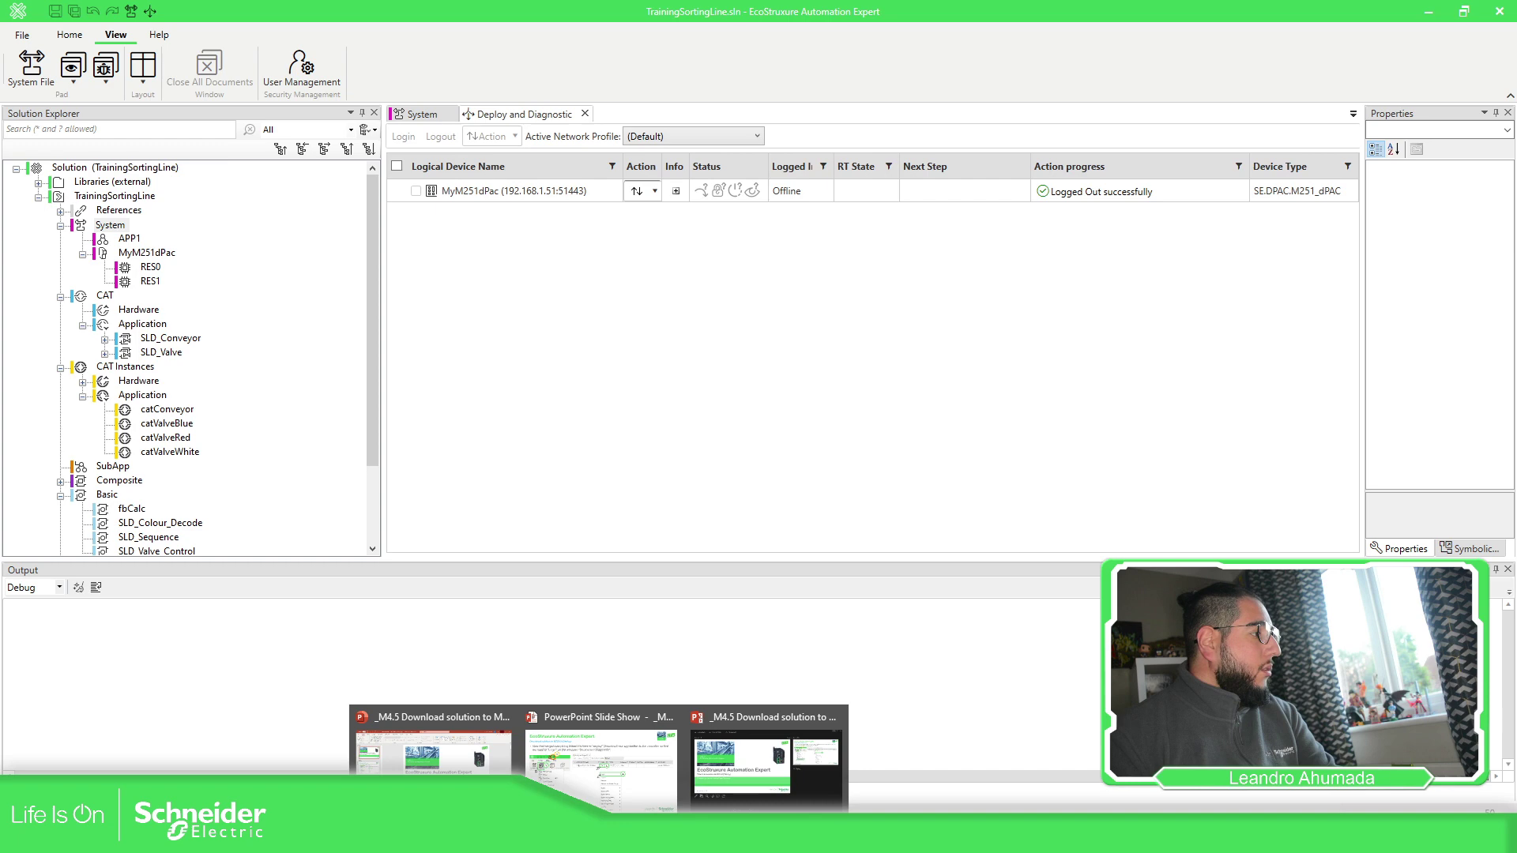
{"action": "left_click", "coordinate": [615, 790]}
Circle the Action ↑↓ icon and the Compile menu entry on the slide in red ink.
{"action": "mouse_move", "coordinate": [785, 329]}
{"action": "left_mouse_down"}
{"action": "mouse_move", "coordinate": [744, 338]}
{"action": "mouse_move", "coordinate": [732, 379]}
{"action": "mouse_move", "coordinate": [811, 378]}
{"action": "mouse_move", "coordinate": [768, 332]}
{"action": "left_mouse_up"}
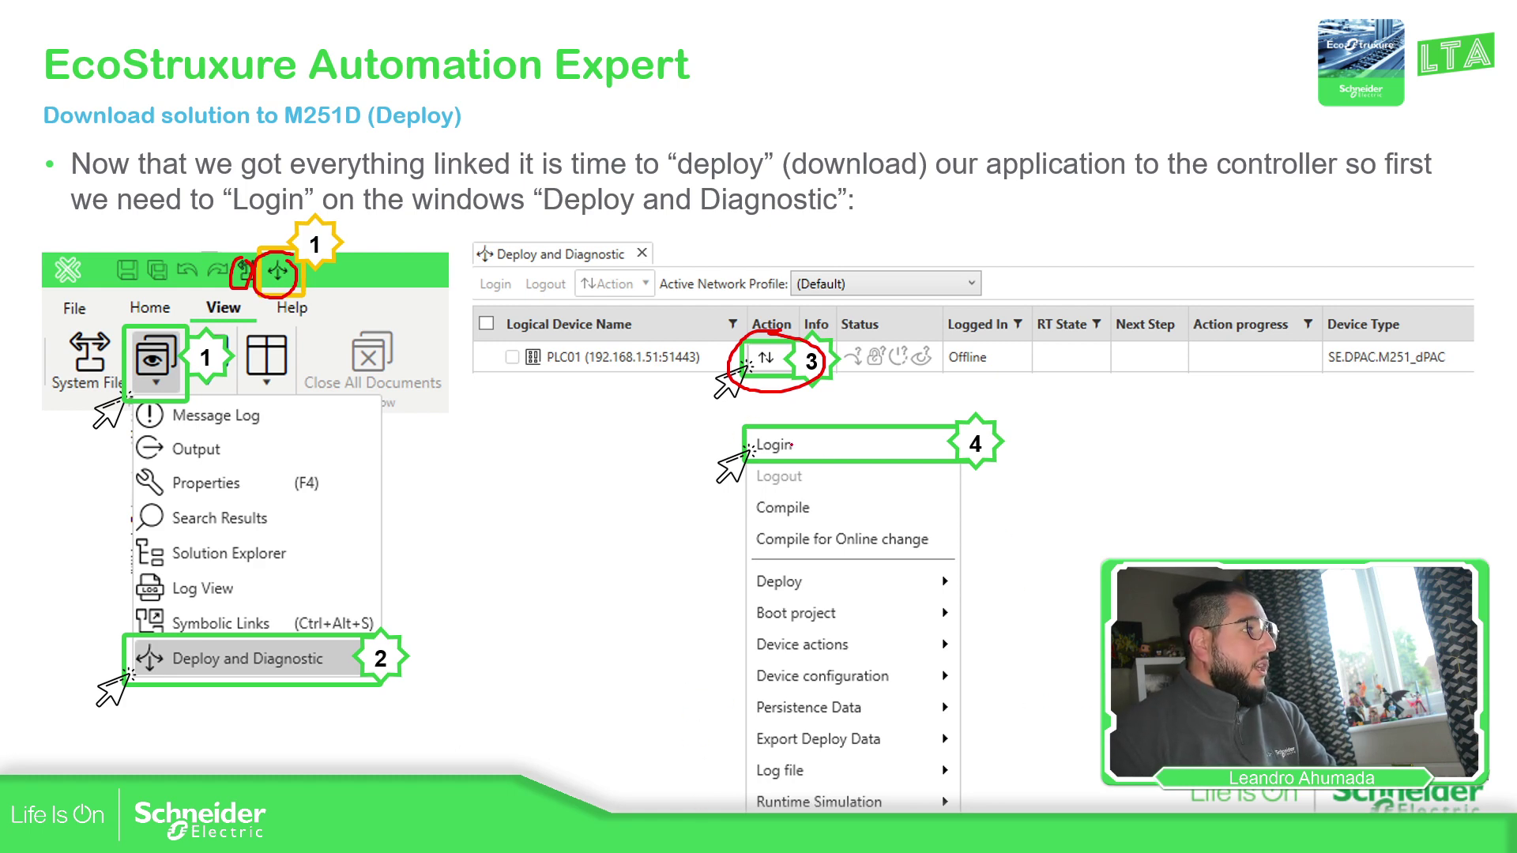
{"action": "mouse_move", "coordinate": [763, 494]}
{"action": "left_mouse_down"}
{"action": "mouse_move", "coordinate": [762, 525]}
{"action": "mouse_move", "coordinate": [832, 512]}
{"action": "mouse_move", "coordinate": [760, 500]}
{"action": "left_mouse_up"}
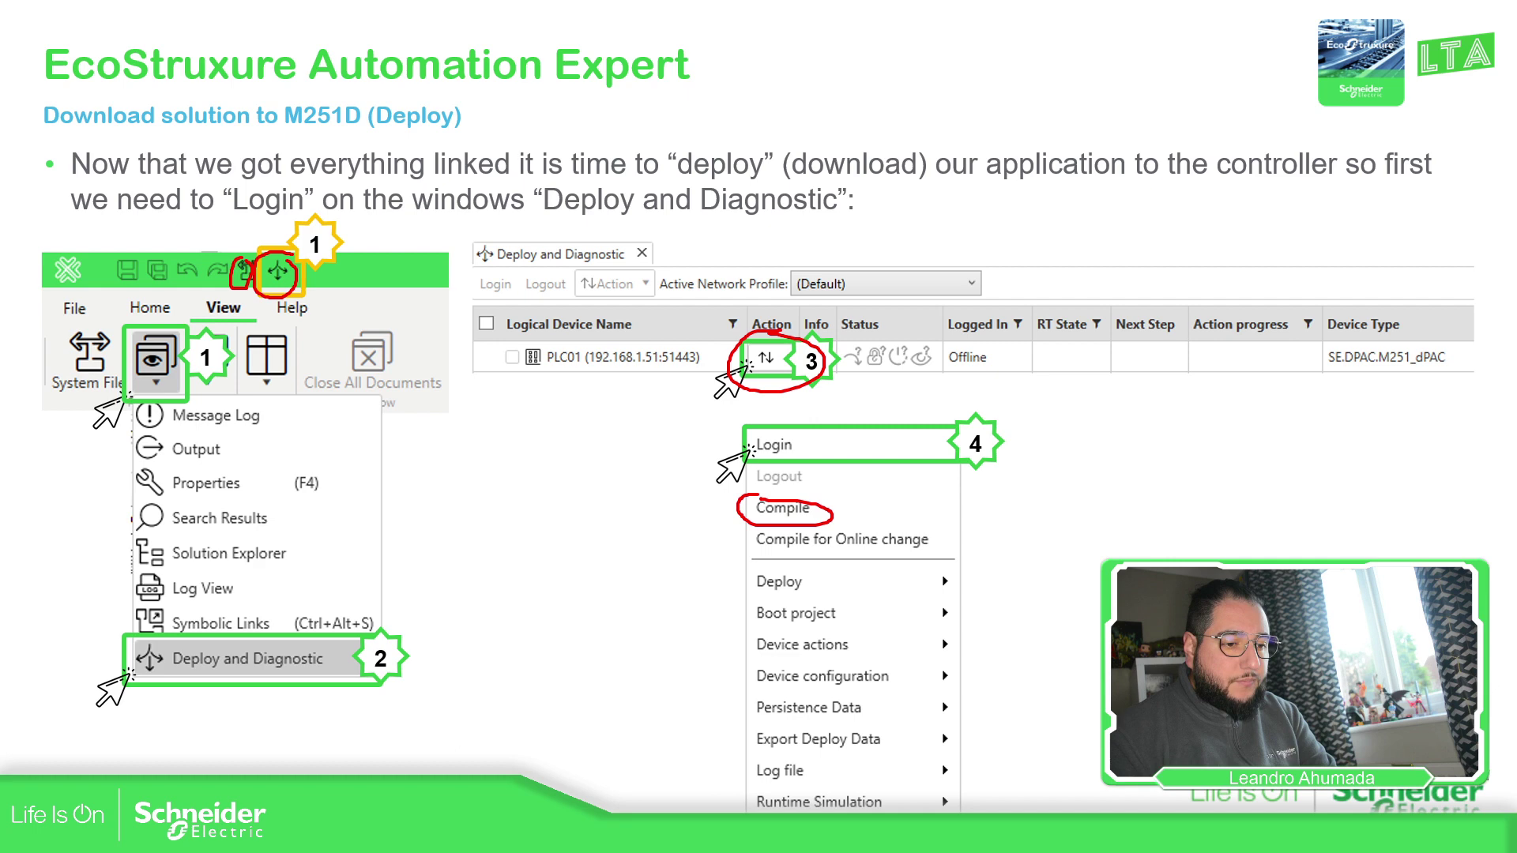
Compile the MyM251dPac application from its Action dropdown.
{"action": "key", "text": "alt+Tab"}
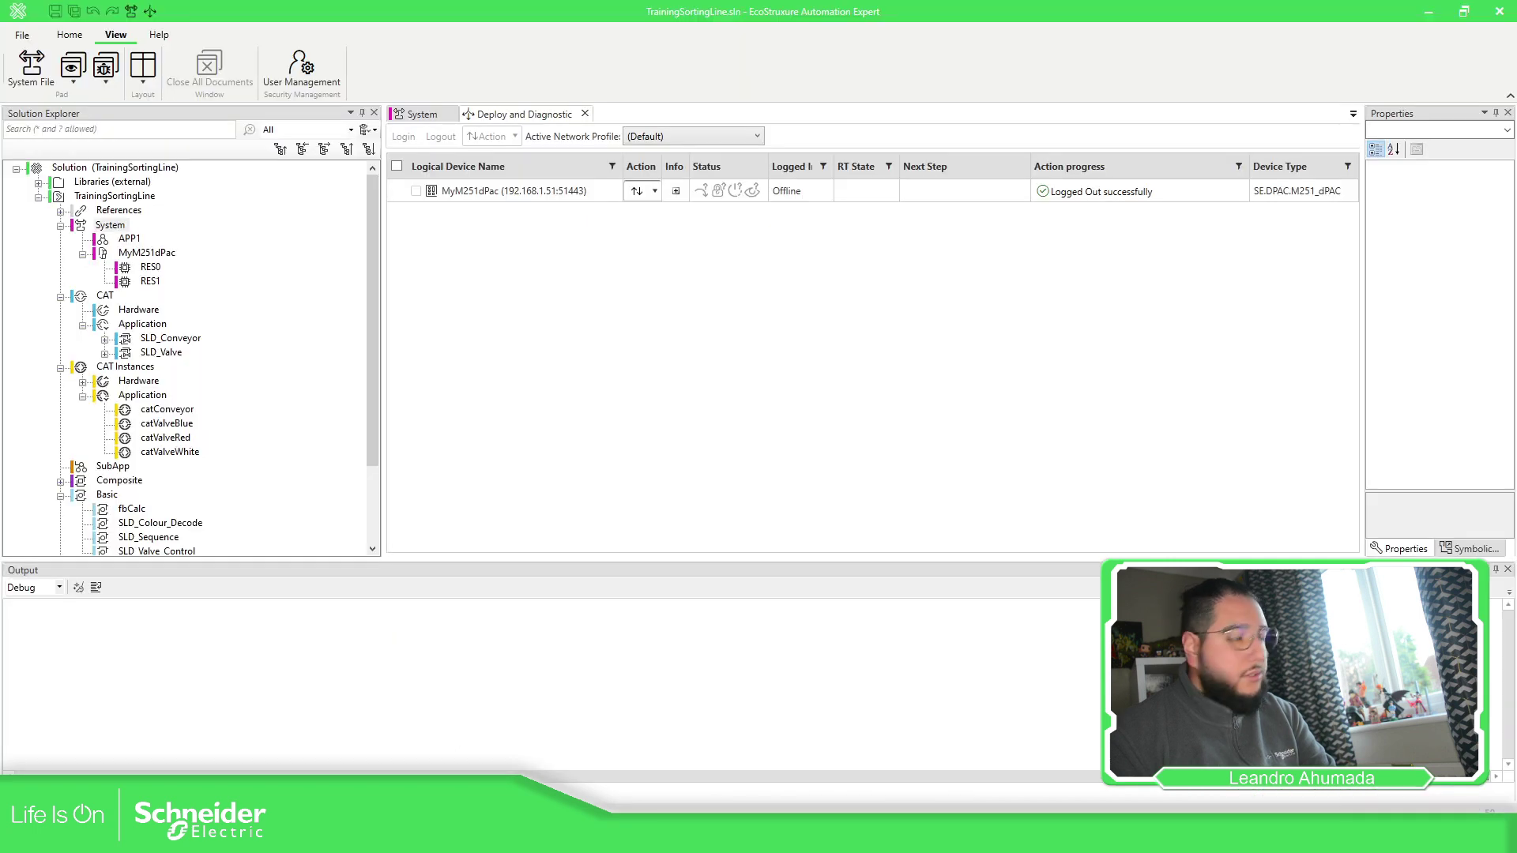
{"action": "left_click", "coordinate": [655, 191]}
{"action": "left_click", "coordinate": [649, 255]}
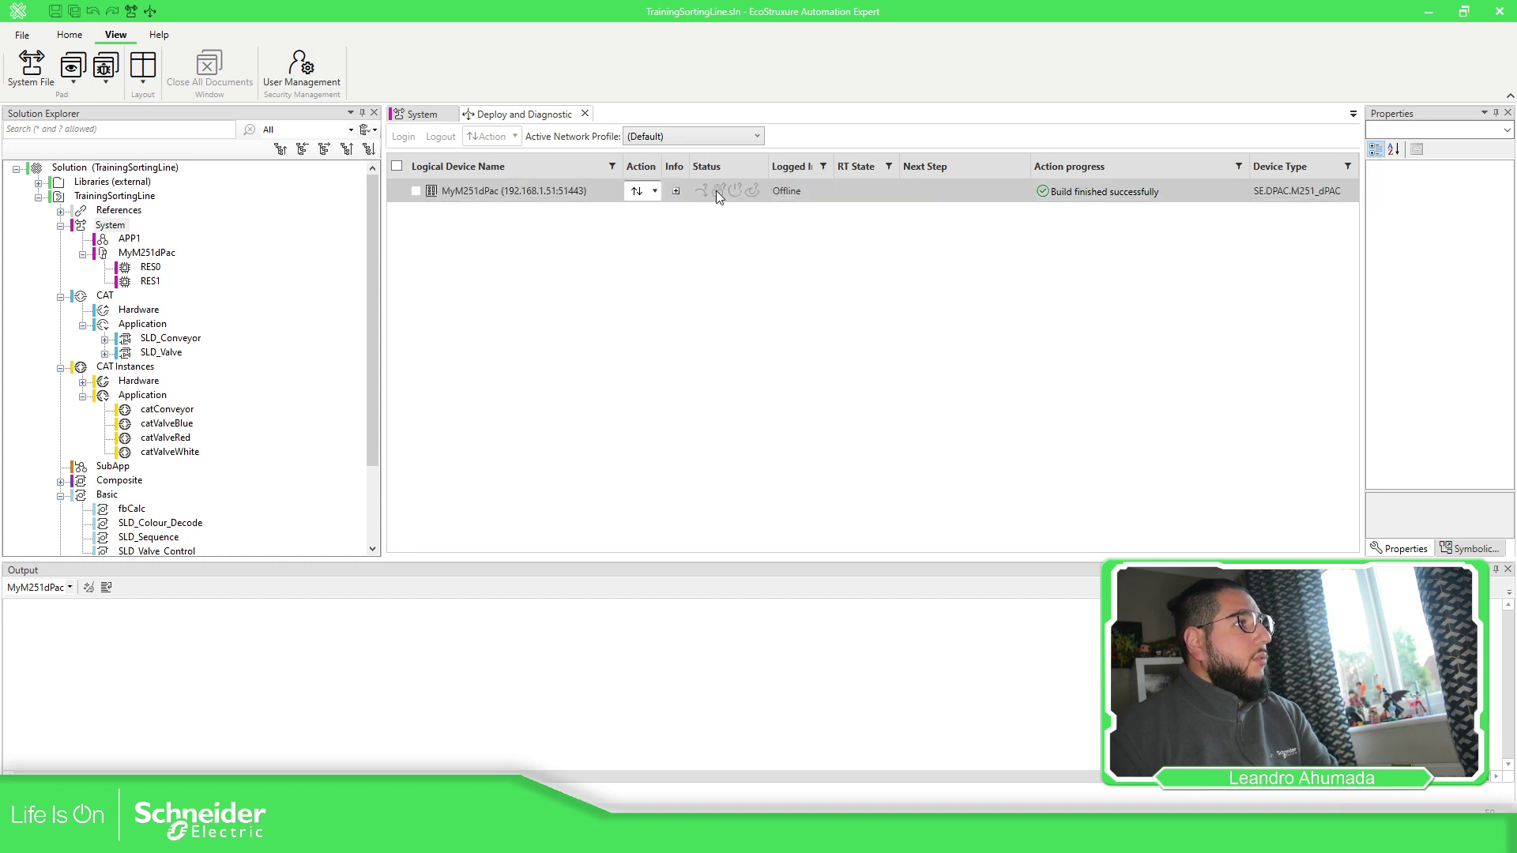
{"action": "mouse_move", "coordinate": [737, 192]}
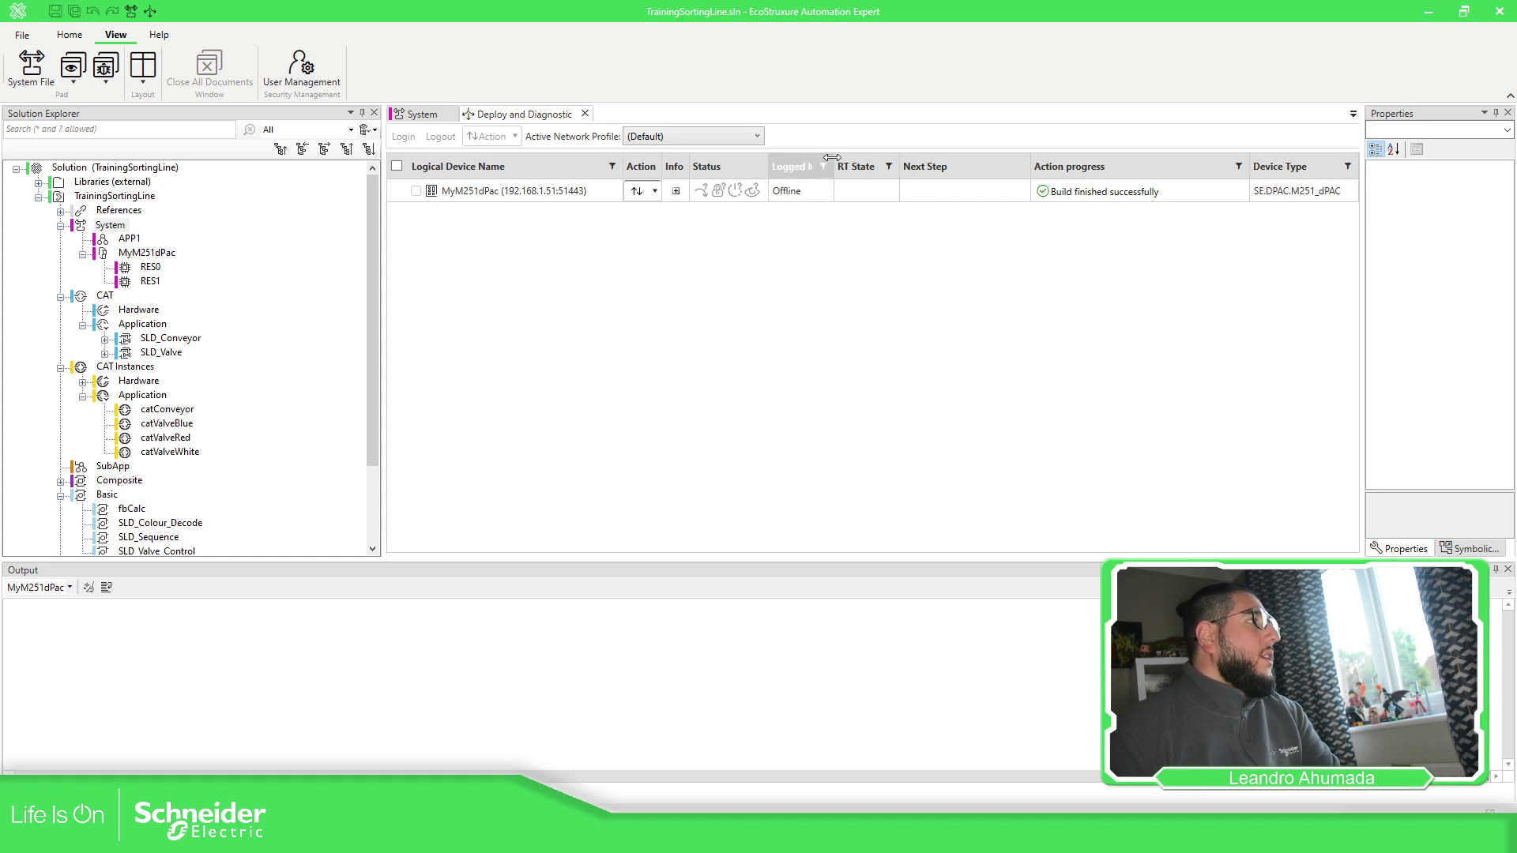
Widen the Logged In column and go back to the System editor's logical devices.
{"action": "mouse_move", "coordinate": [832, 163]}
{"action": "left_mouse_down"}
{"action": "mouse_move", "coordinate": [873, 164]}
{"action": "mouse_move", "coordinate": [858, 163]}
{"action": "left_mouse_up"}
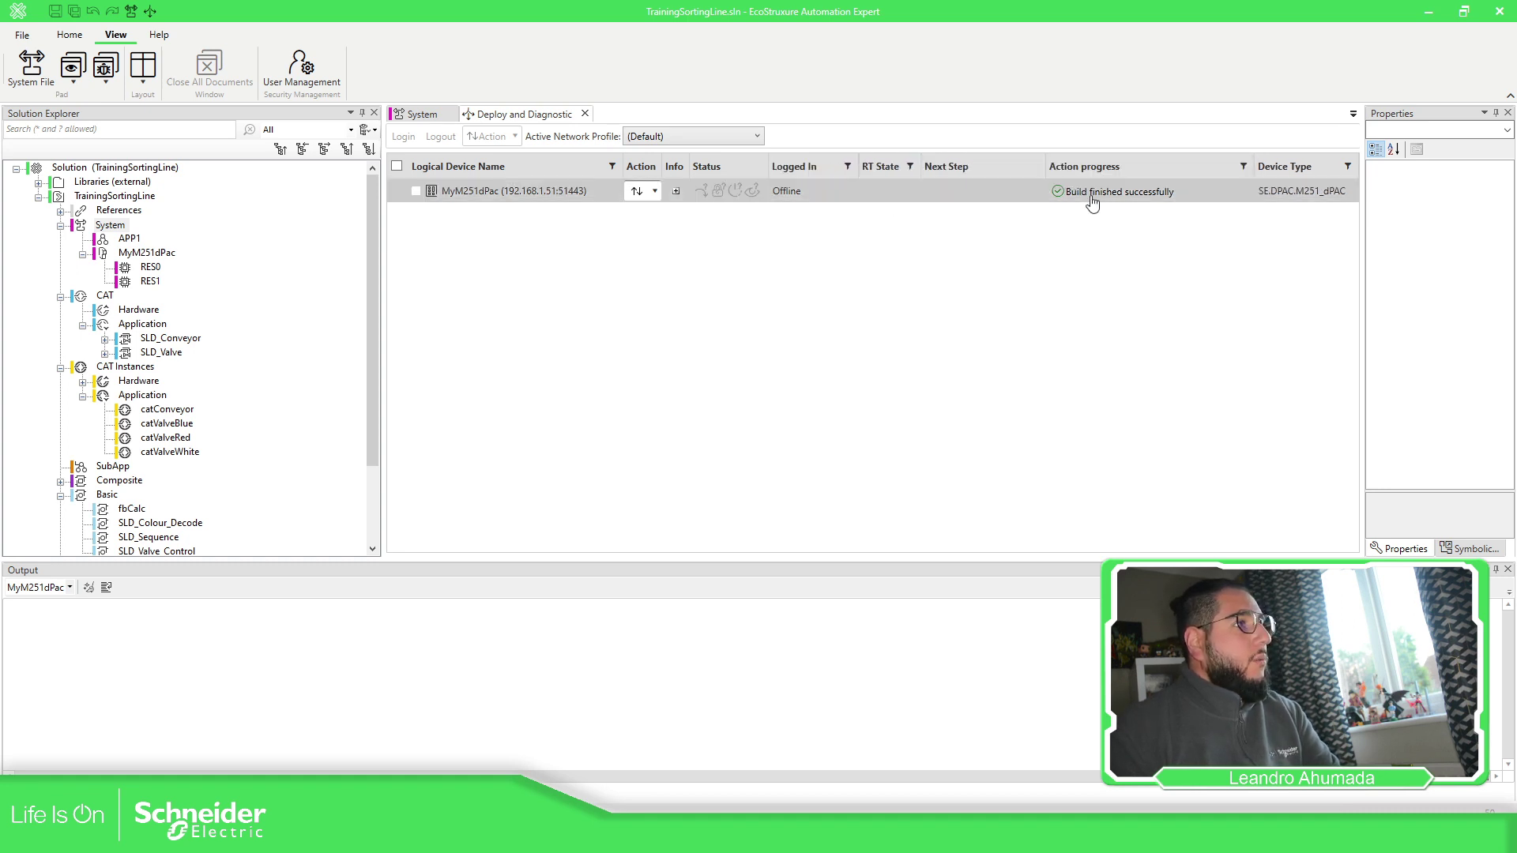
{"action": "left_click", "coordinate": [643, 191]}
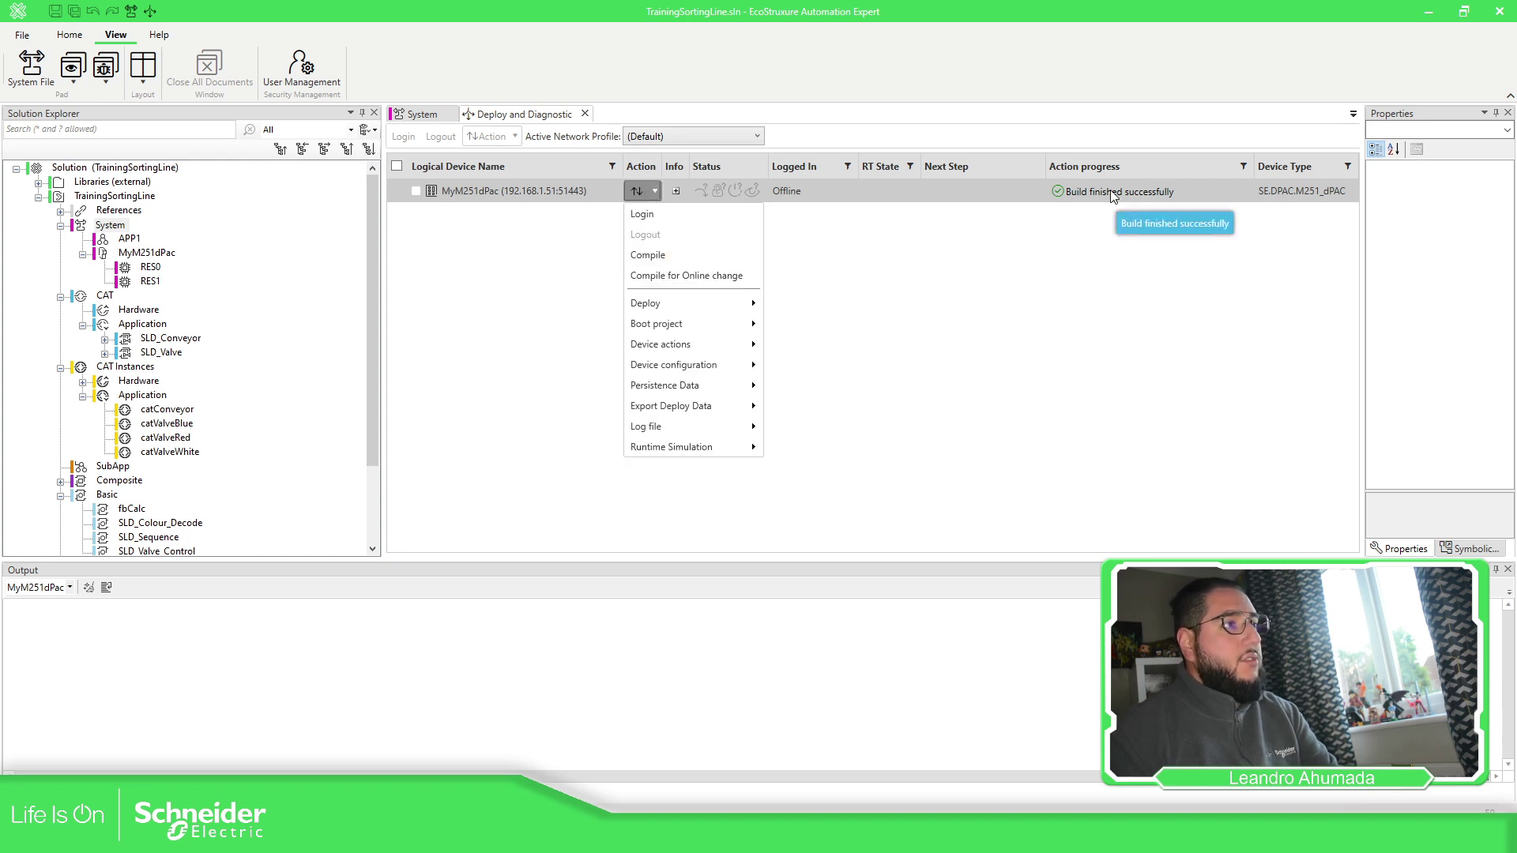
{"action": "left_click", "coordinate": [1022, 271]}
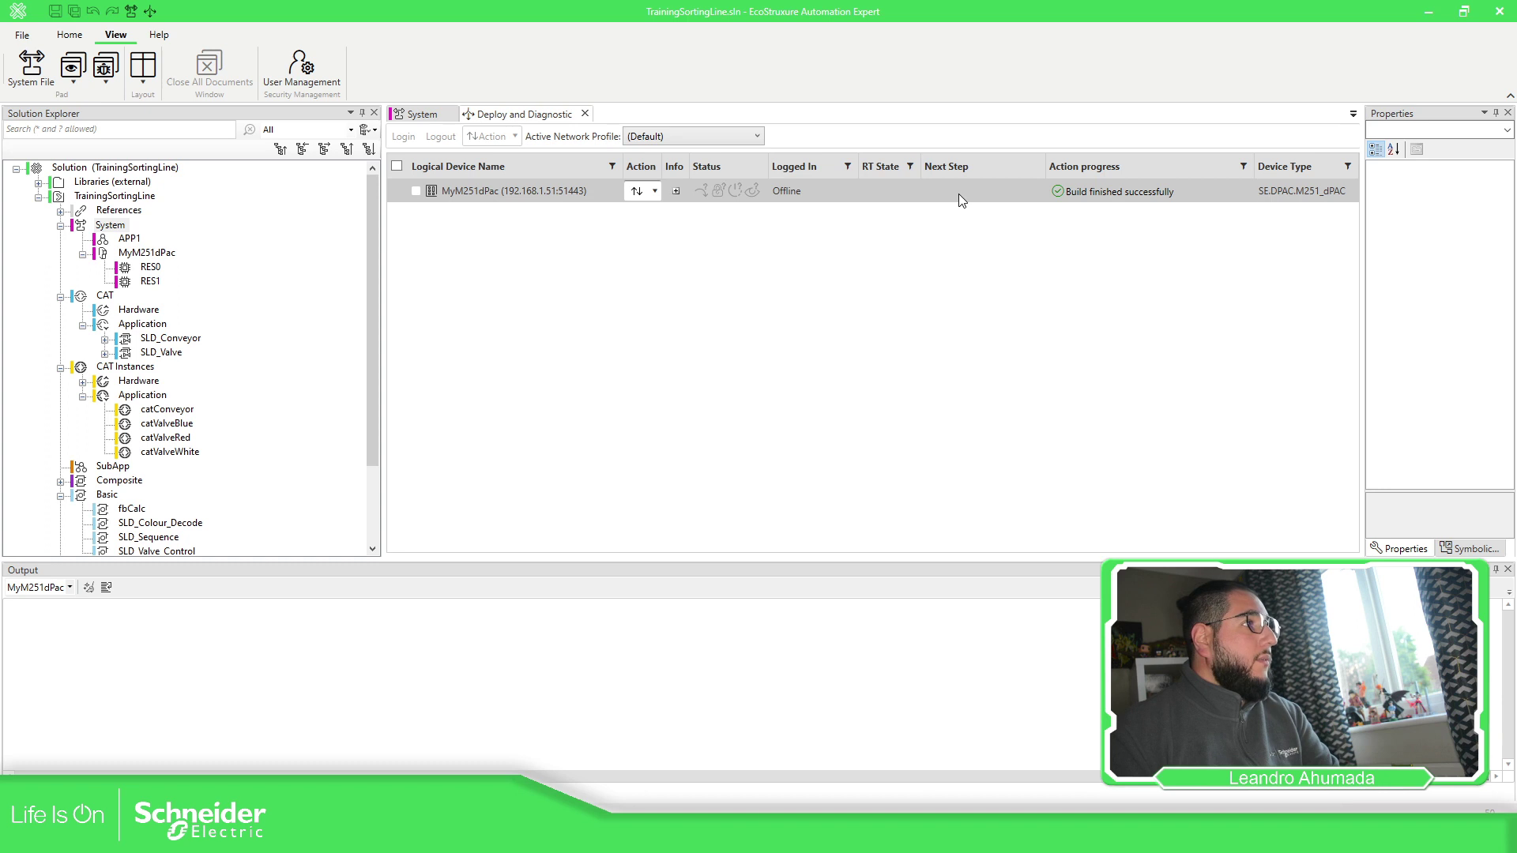
{"action": "left_click", "coordinate": [645, 191]}
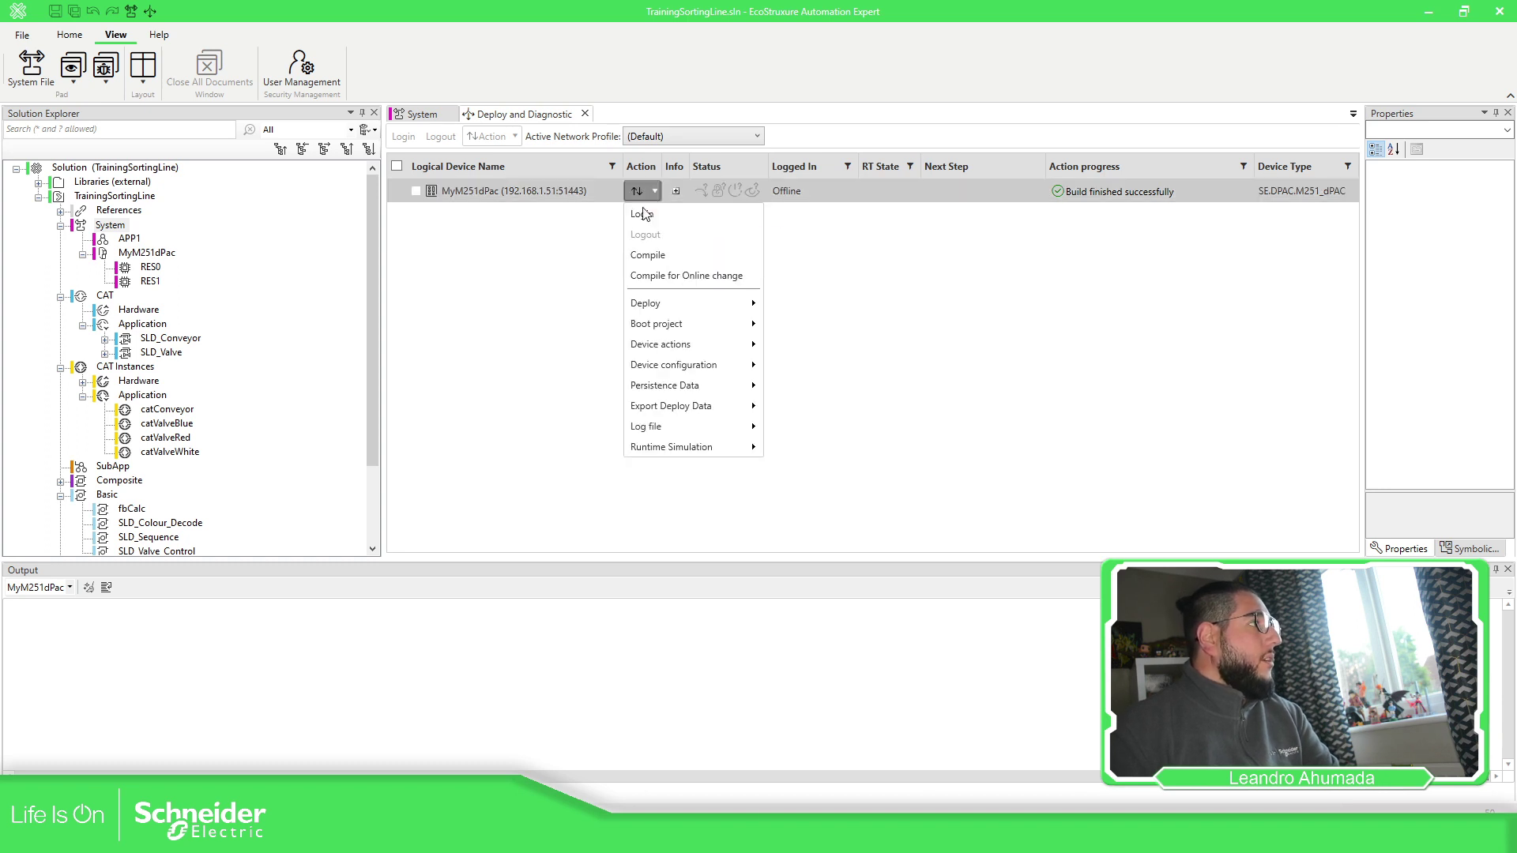
{"action": "left_click", "coordinate": [804, 254]}
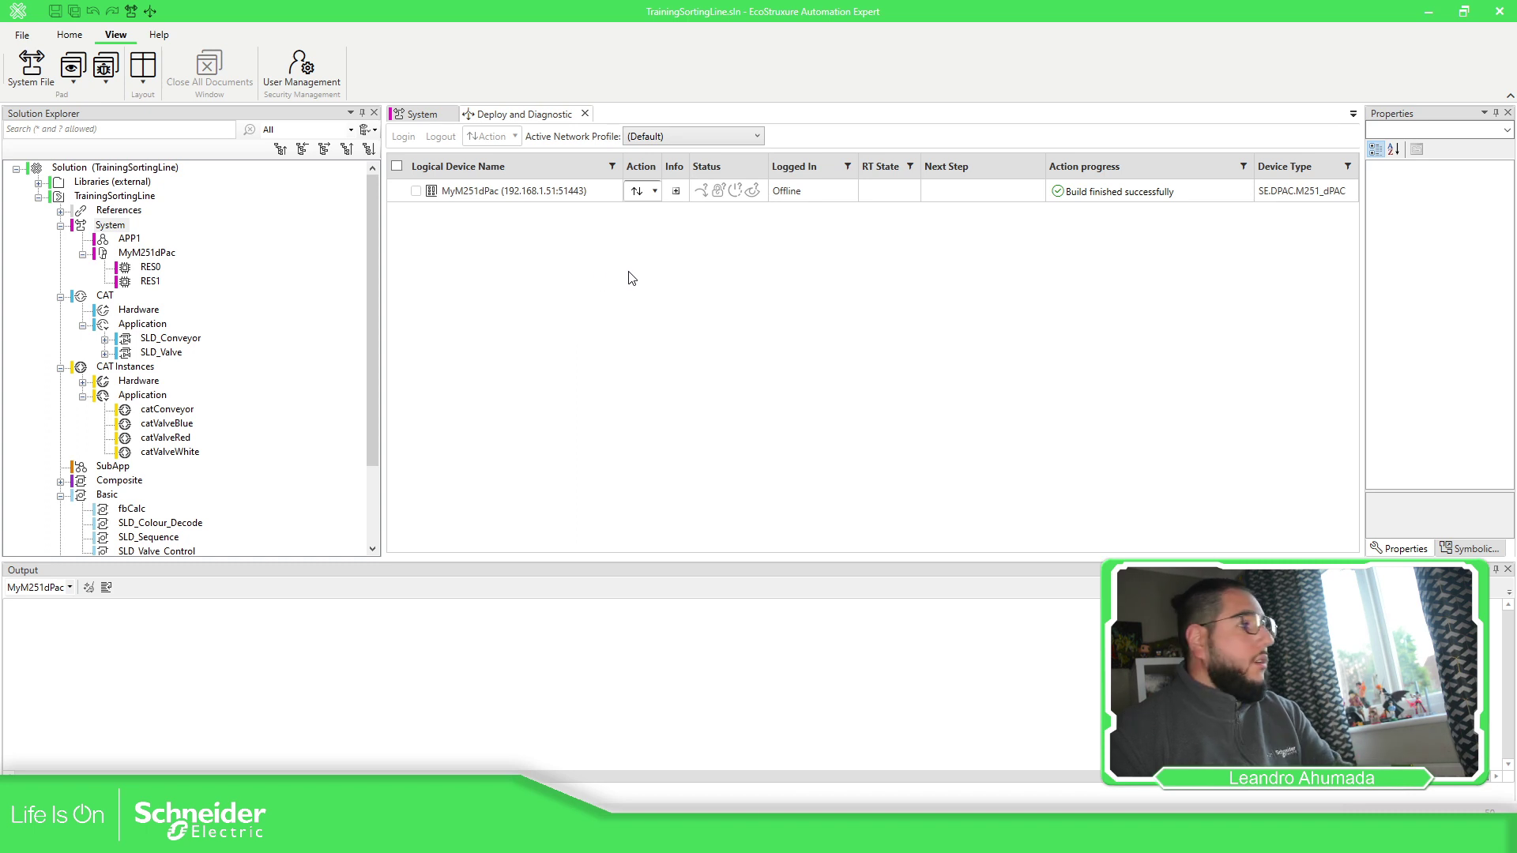
{"action": "left_click", "coordinate": [419, 116]}
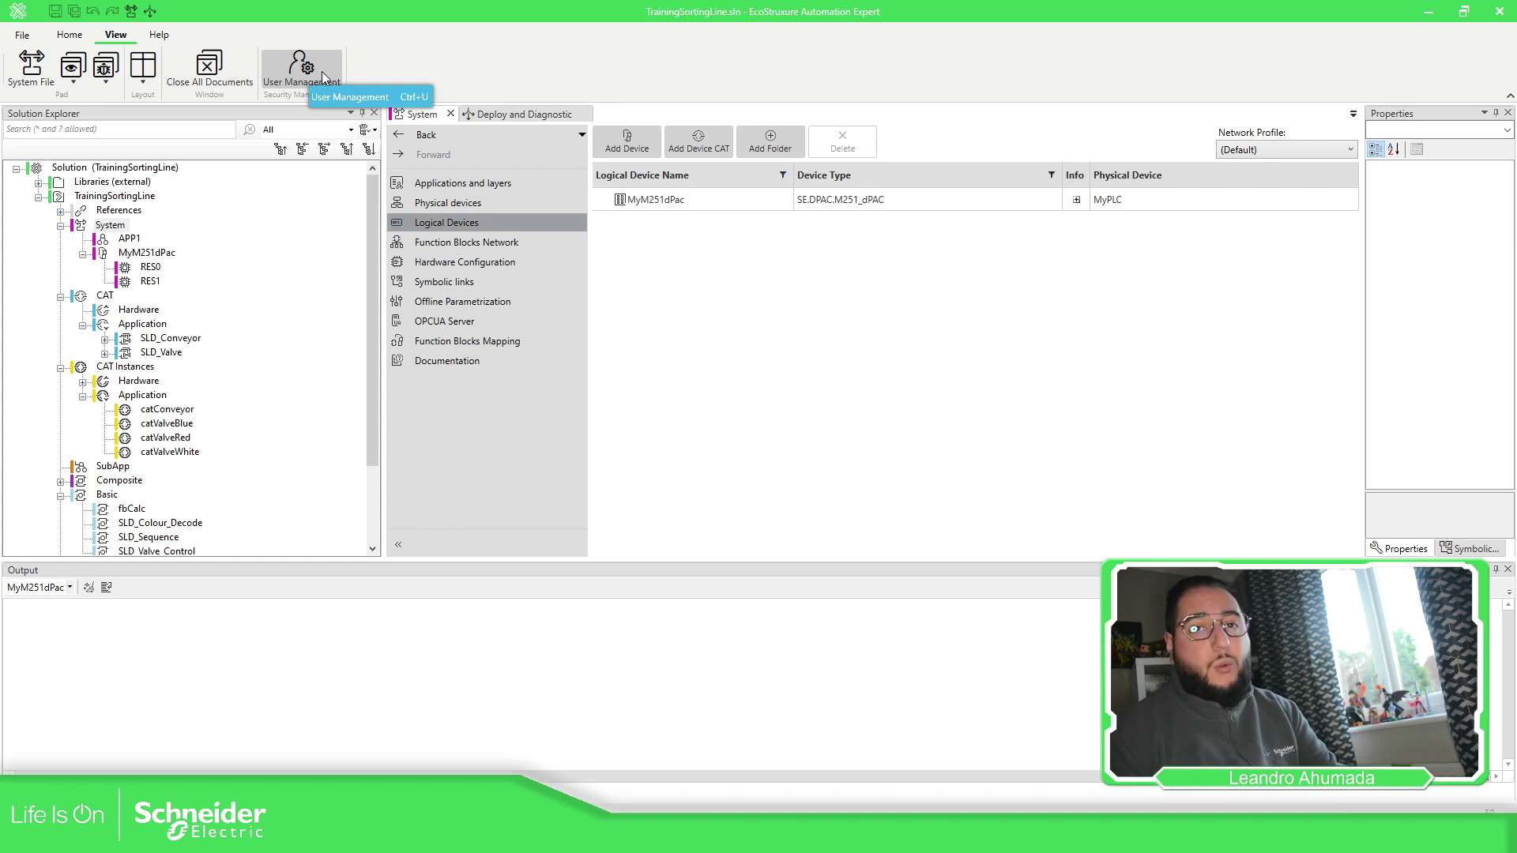
Switch to the physical devices network view, start monitoring, and widen the properties panel.
{"action": "left_click", "coordinate": [459, 222]}
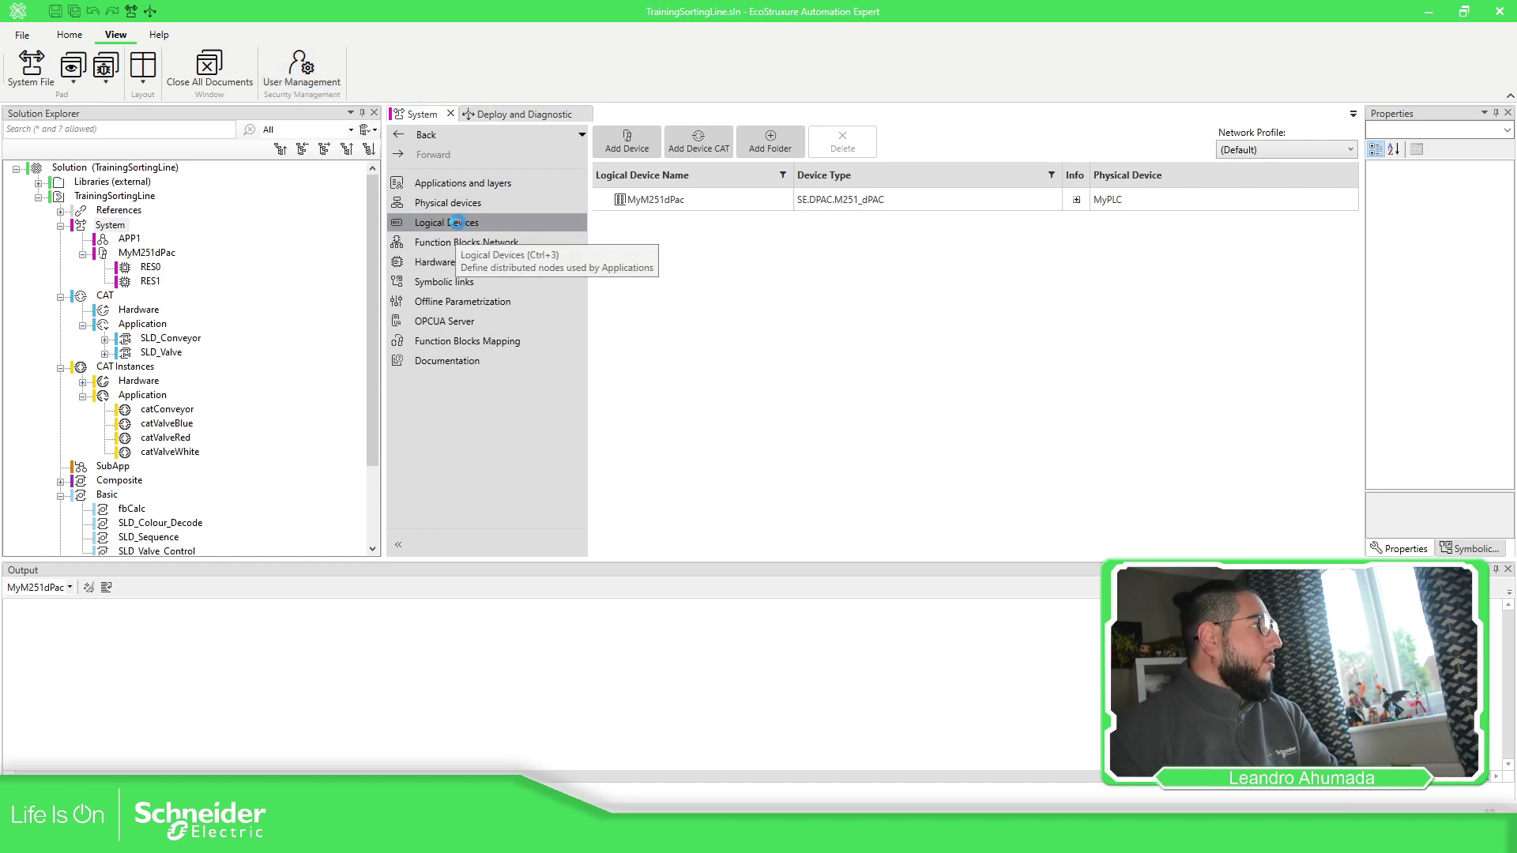
{"action": "left_click", "coordinate": [455, 203]}
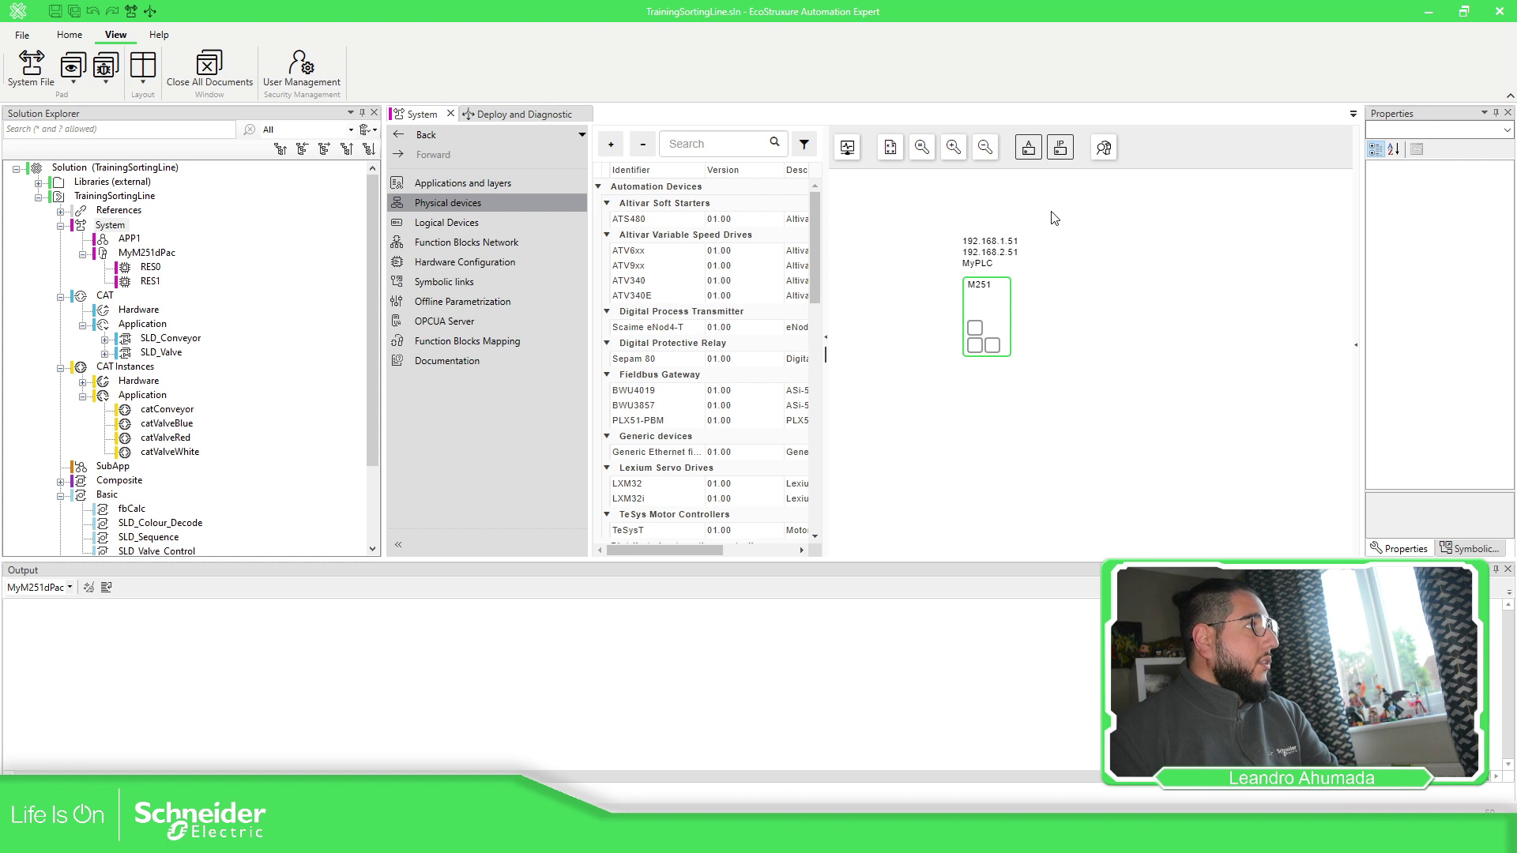
{"action": "left_click", "coordinate": [848, 149]}
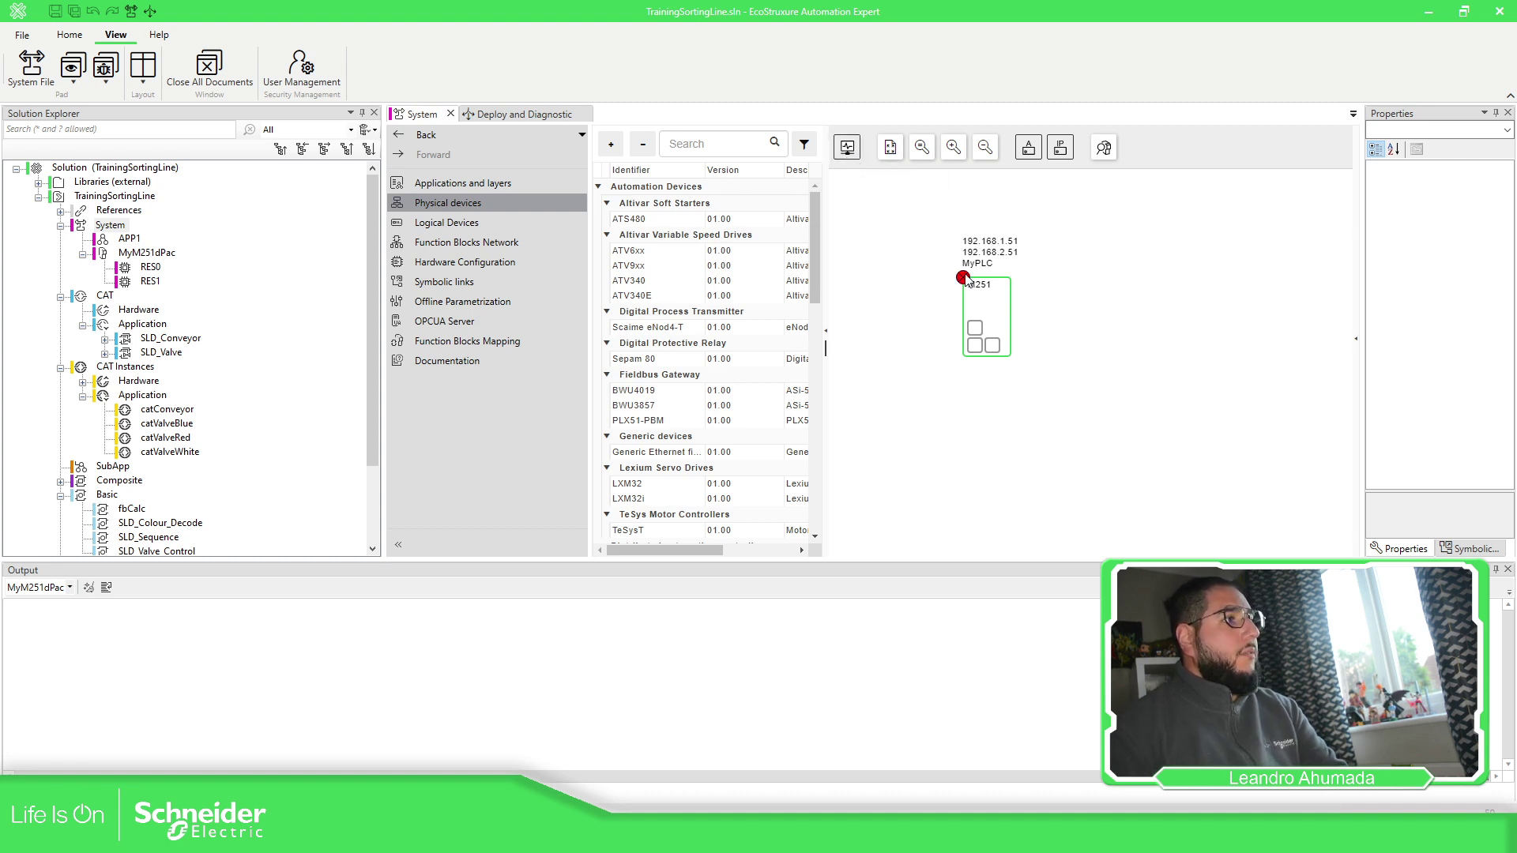
{"action": "mouse_move", "coordinate": [963, 278]}
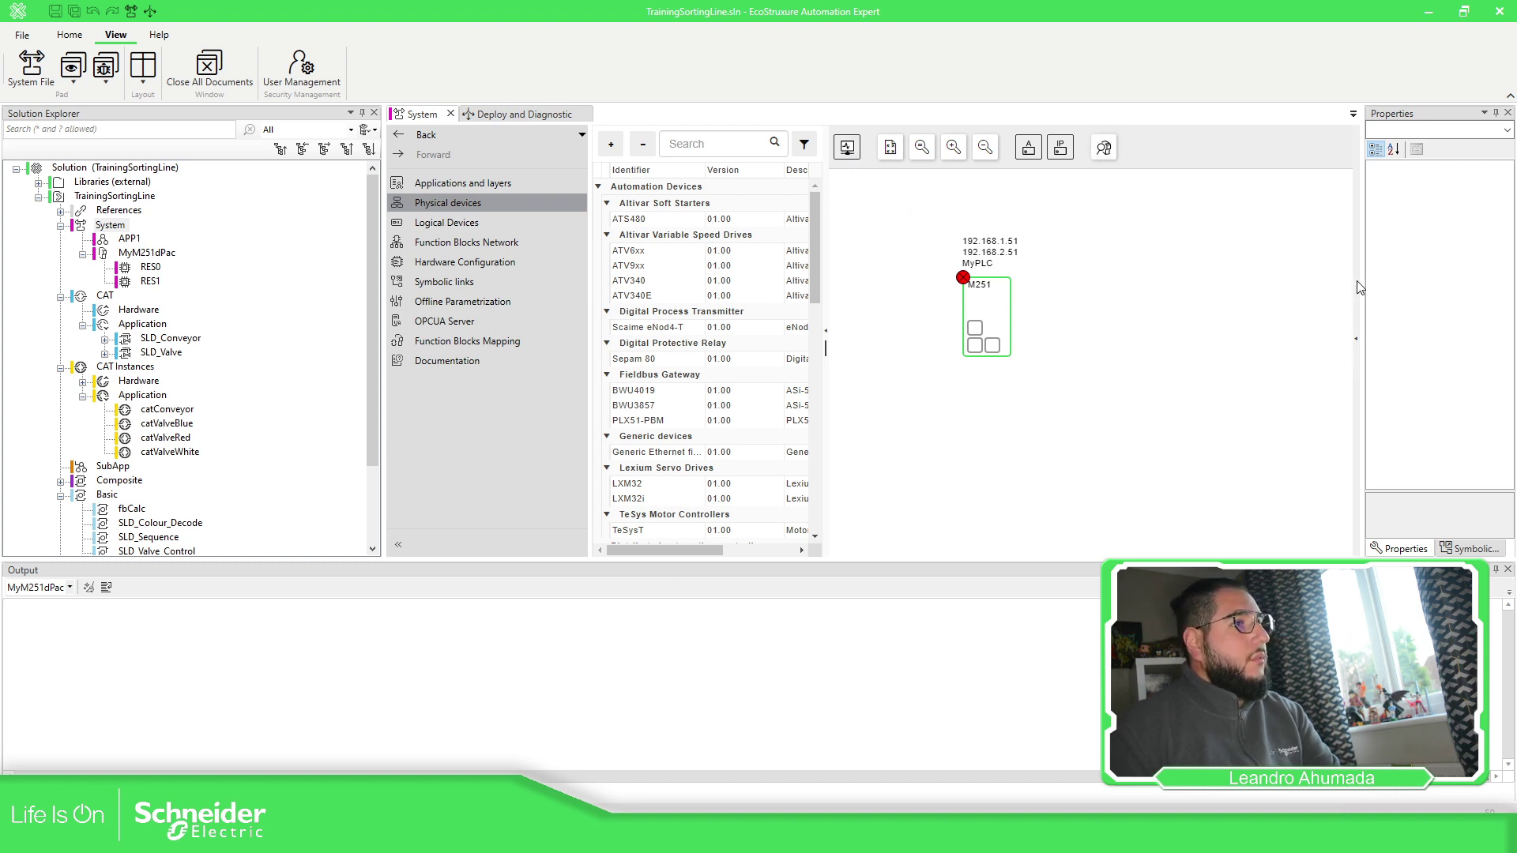
{"action": "left_click_drag", "start_coordinate": [1365, 279], "coordinate": [1262, 279]}
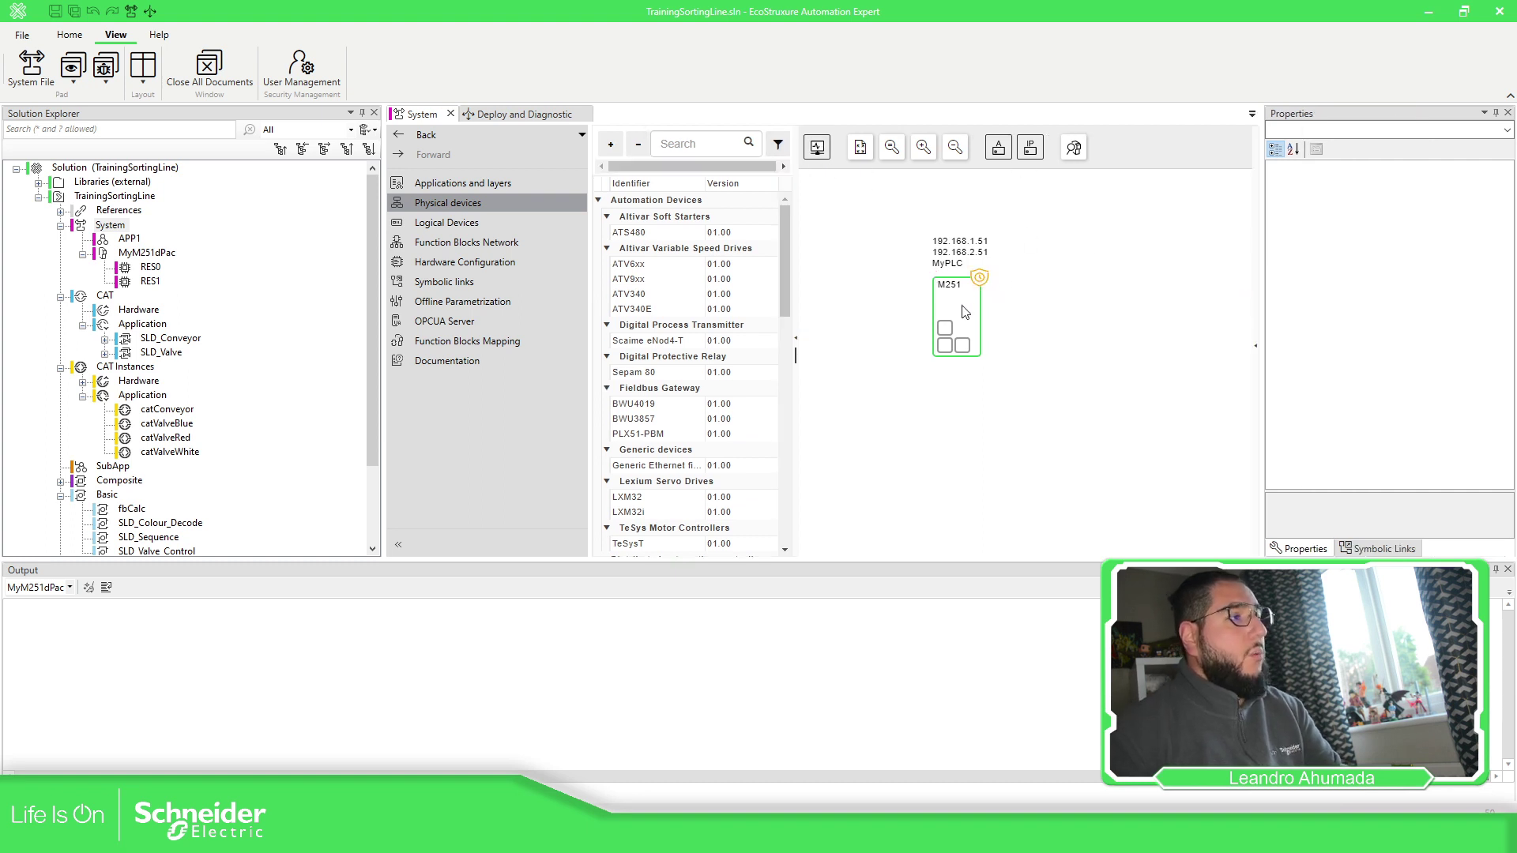
Select the M251 PLC and trust the controller's certificate from its actions.
{"action": "mouse_move", "coordinate": [966, 312]}
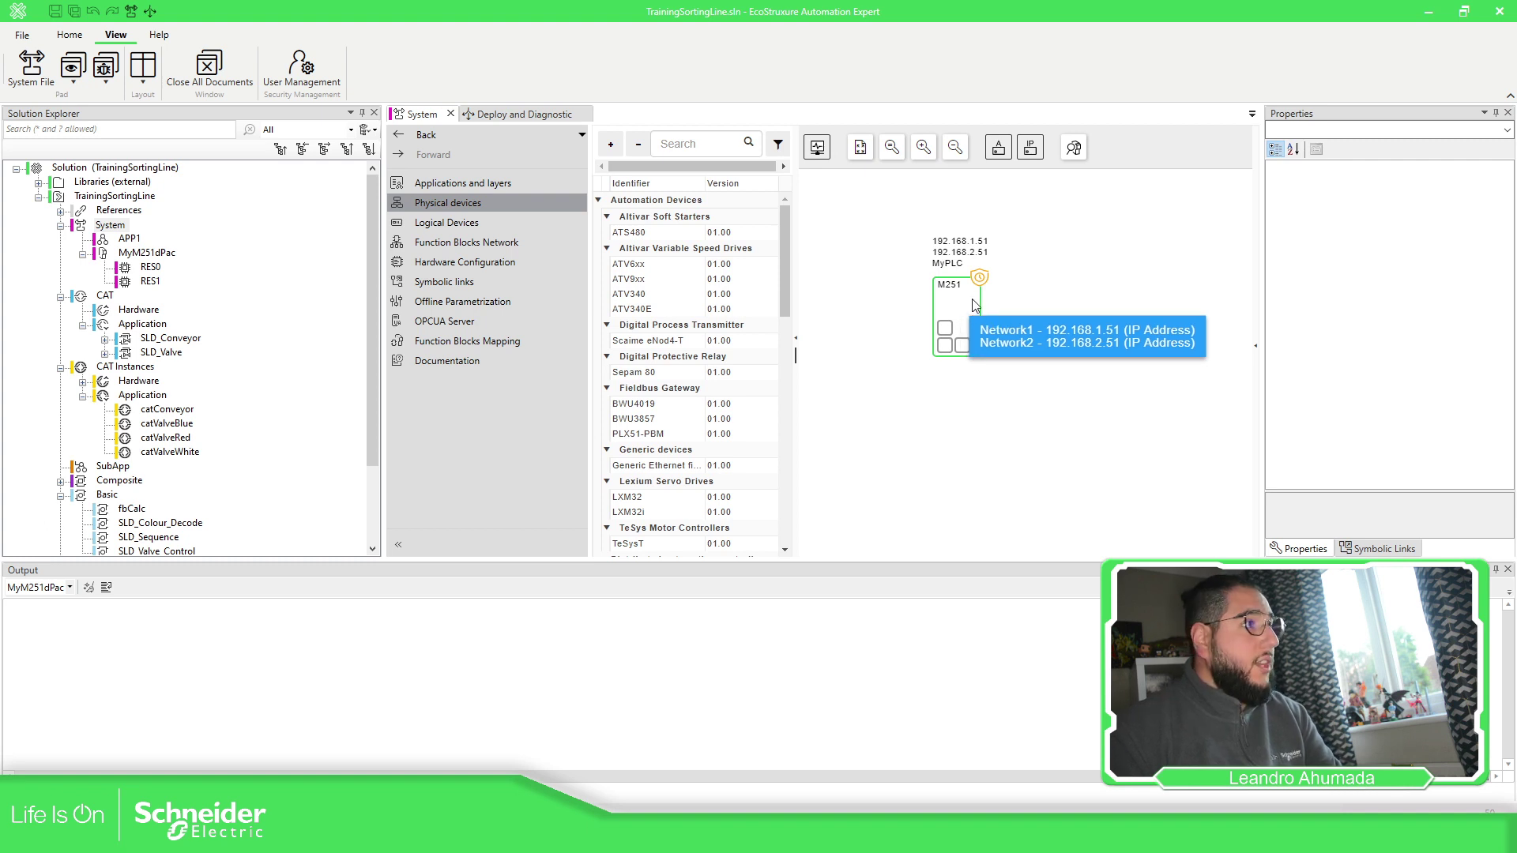
{"action": "left_click", "coordinate": [961, 300]}
{"action": "right_click", "coordinate": [961, 300]}
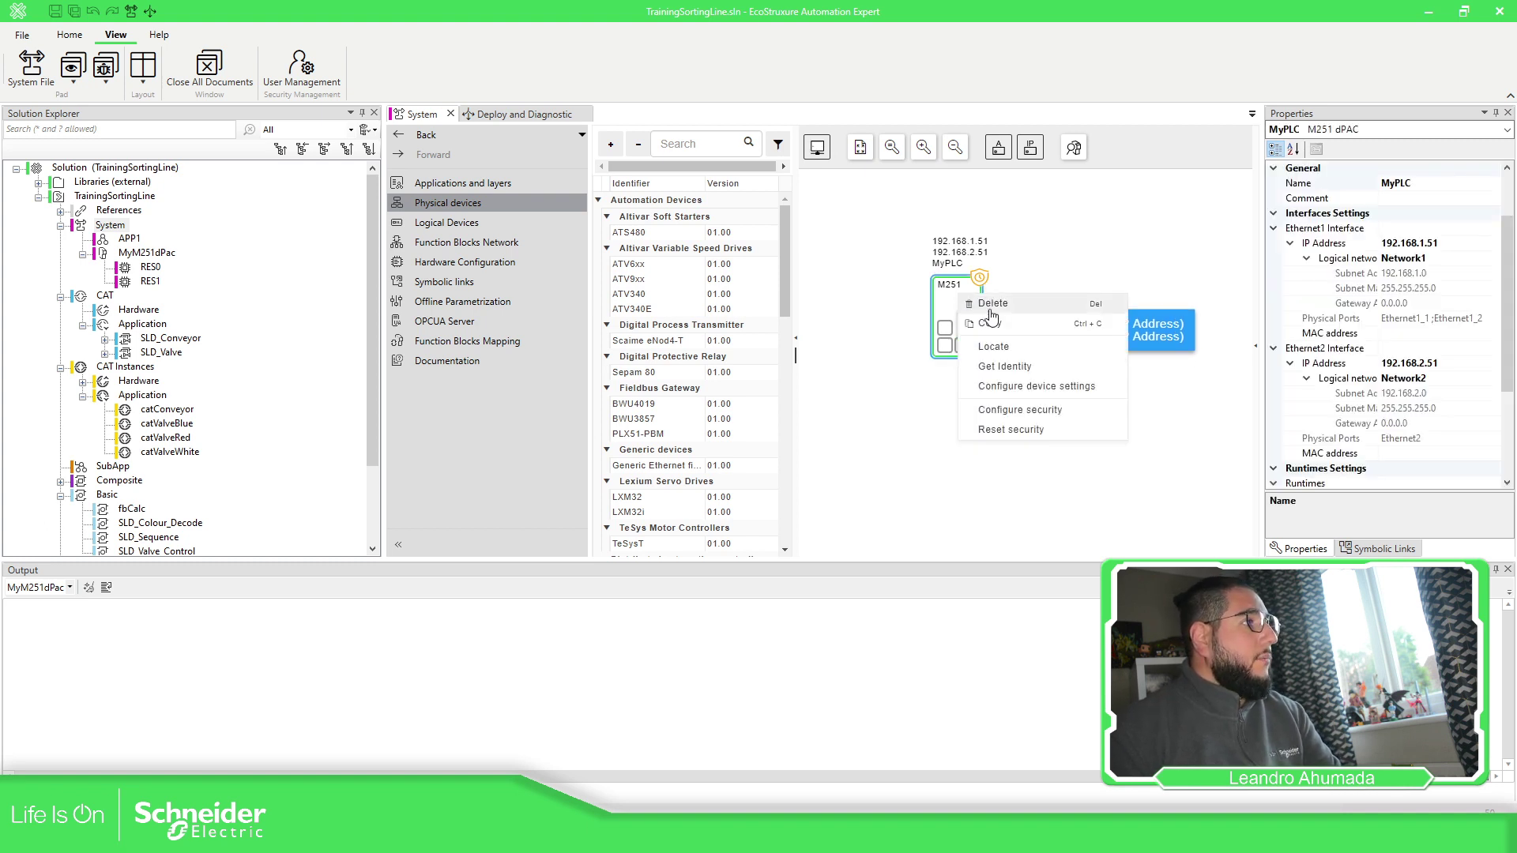
{"action": "left_click", "coordinate": [1072, 417]}
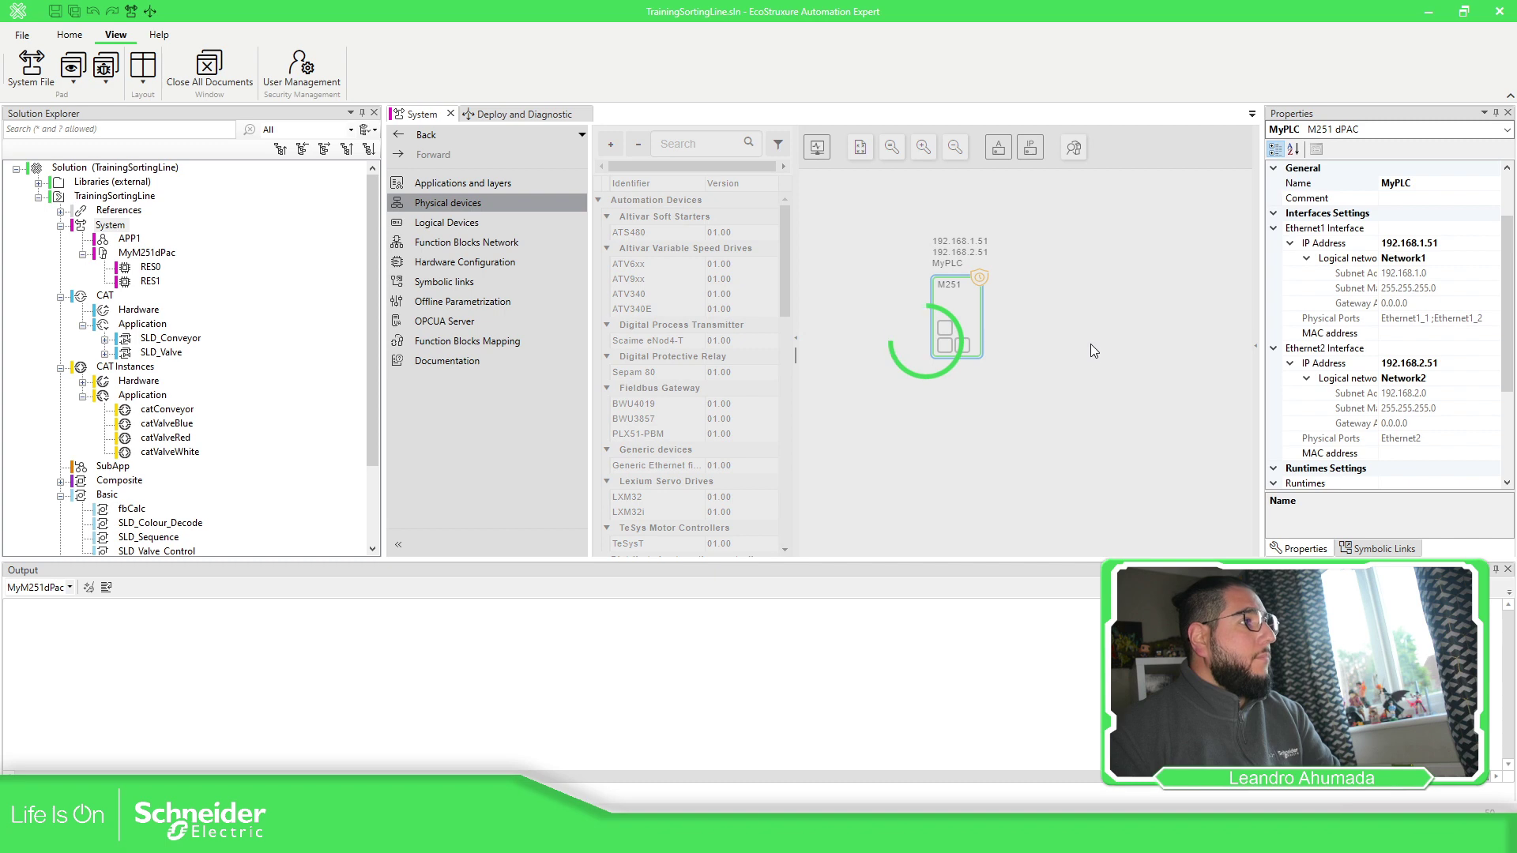
{"action": "left_click", "coordinate": [849, 603]}
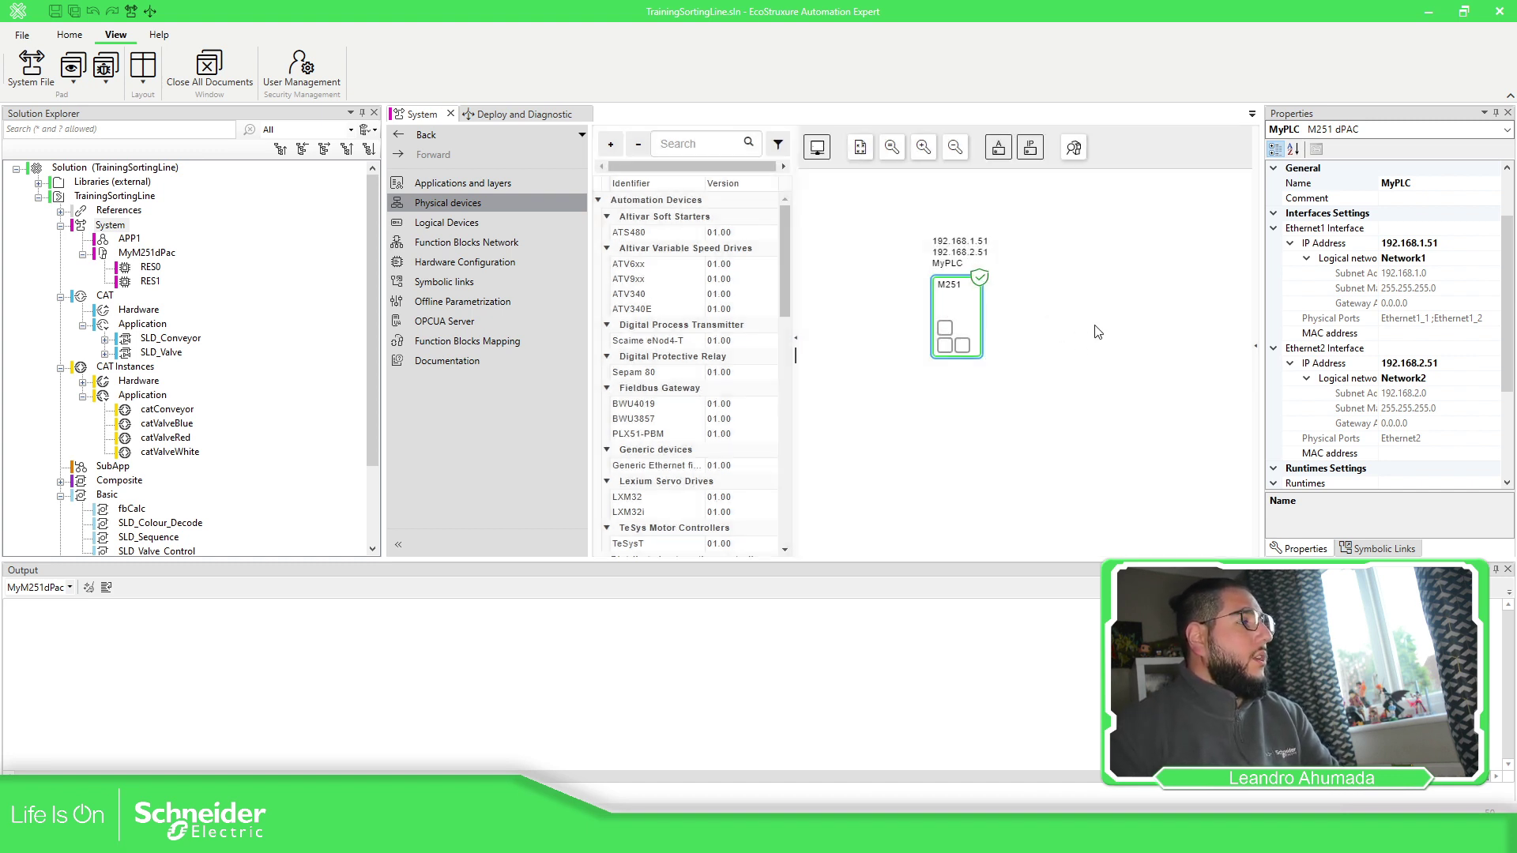
Deselect the PLC, glance at user management, and show the Deploy and Diagnostic device list.
{"action": "left_click", "coordinate": [944, 422]}
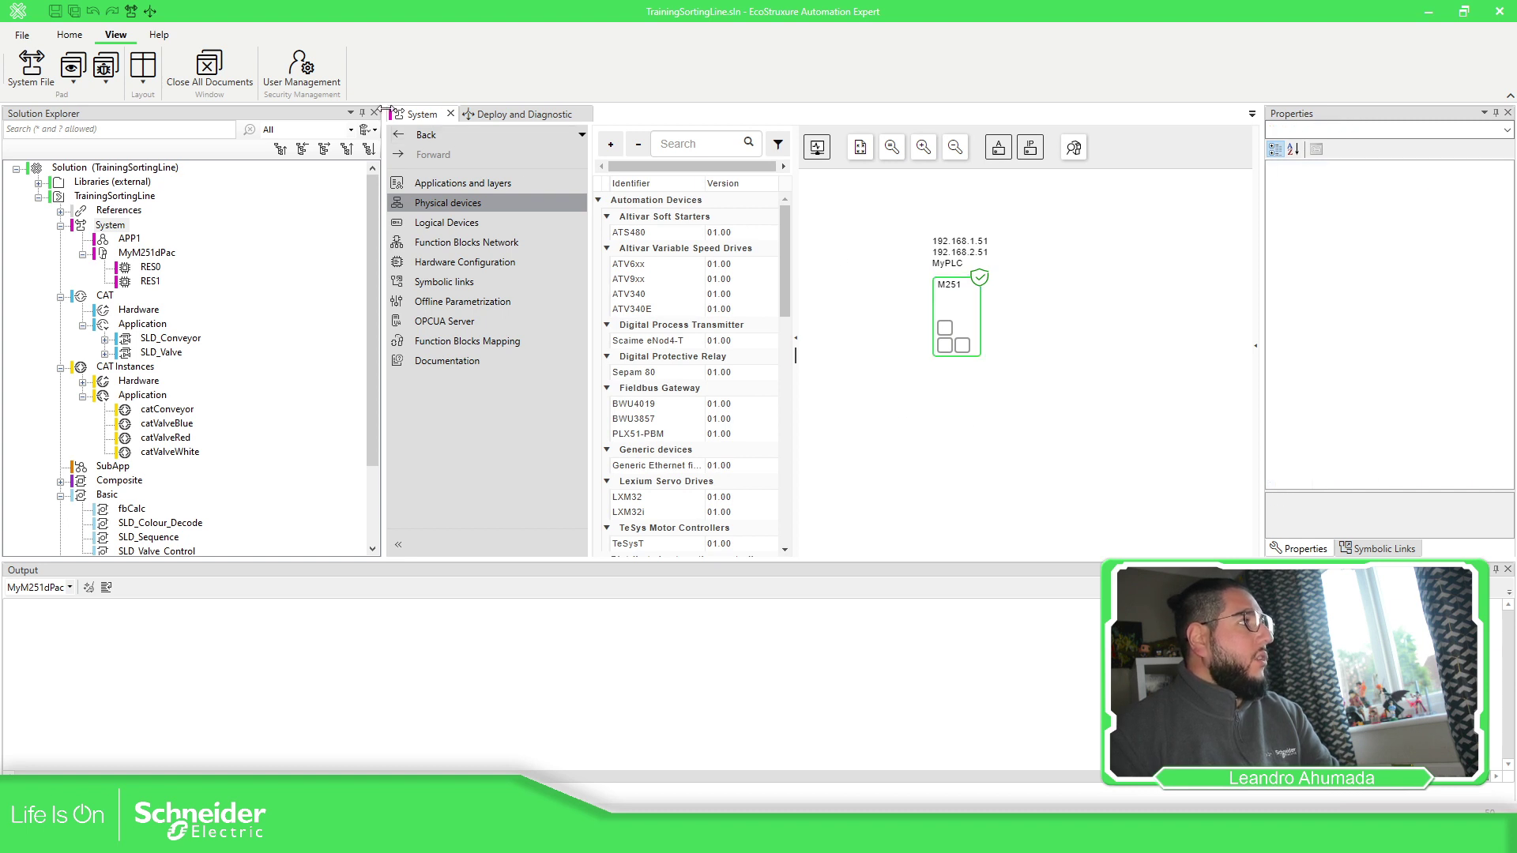
{"action": "left_click", "coordinate": [327, 86]}
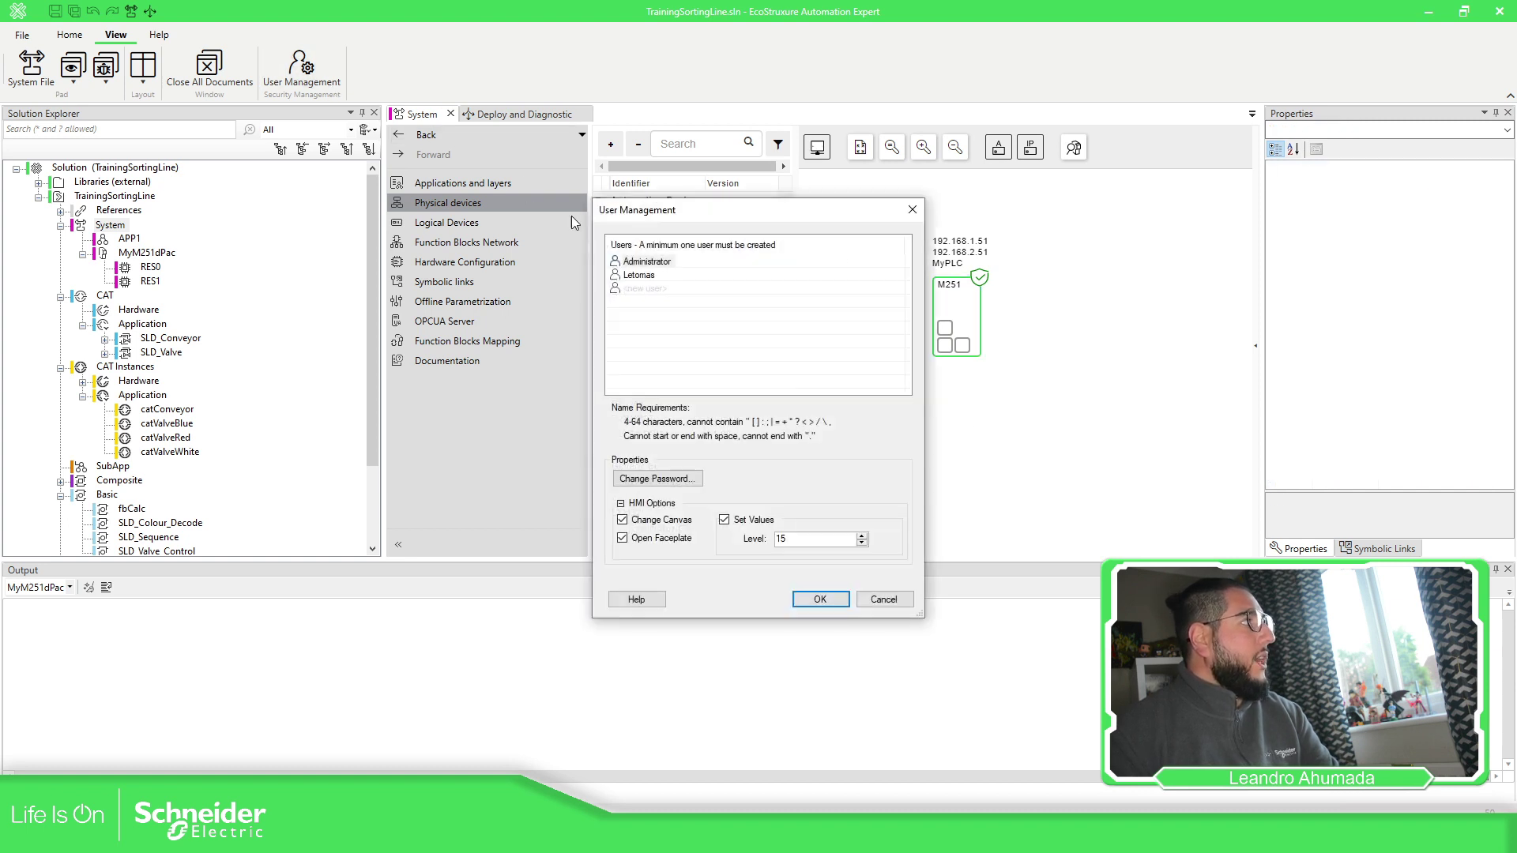
{"action": "left_click", "coordinate": [912, 209]}
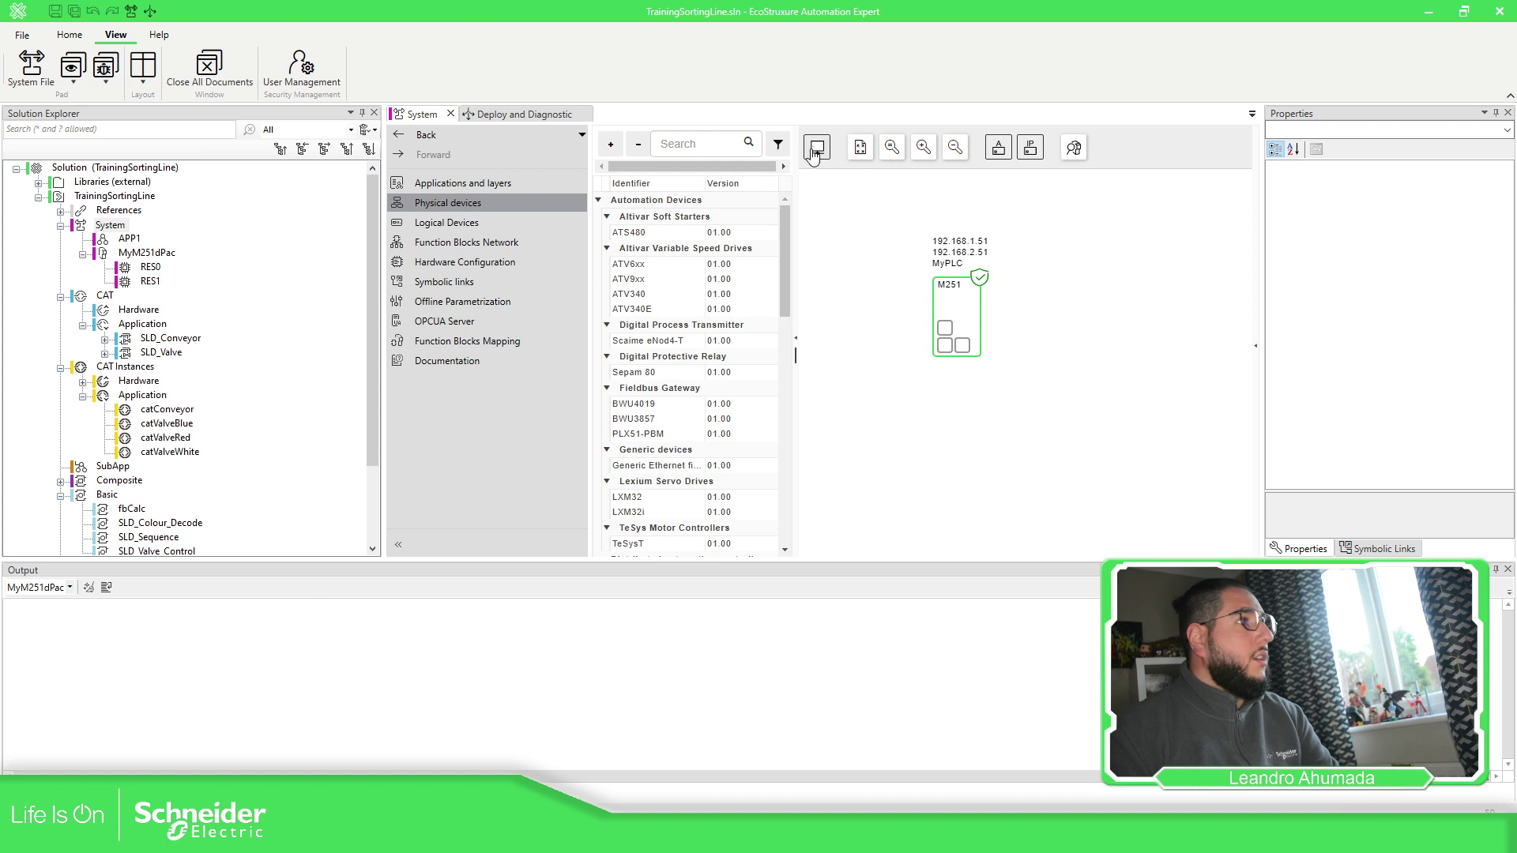
{"action": "left_click", "coordinate": [518, 115]}
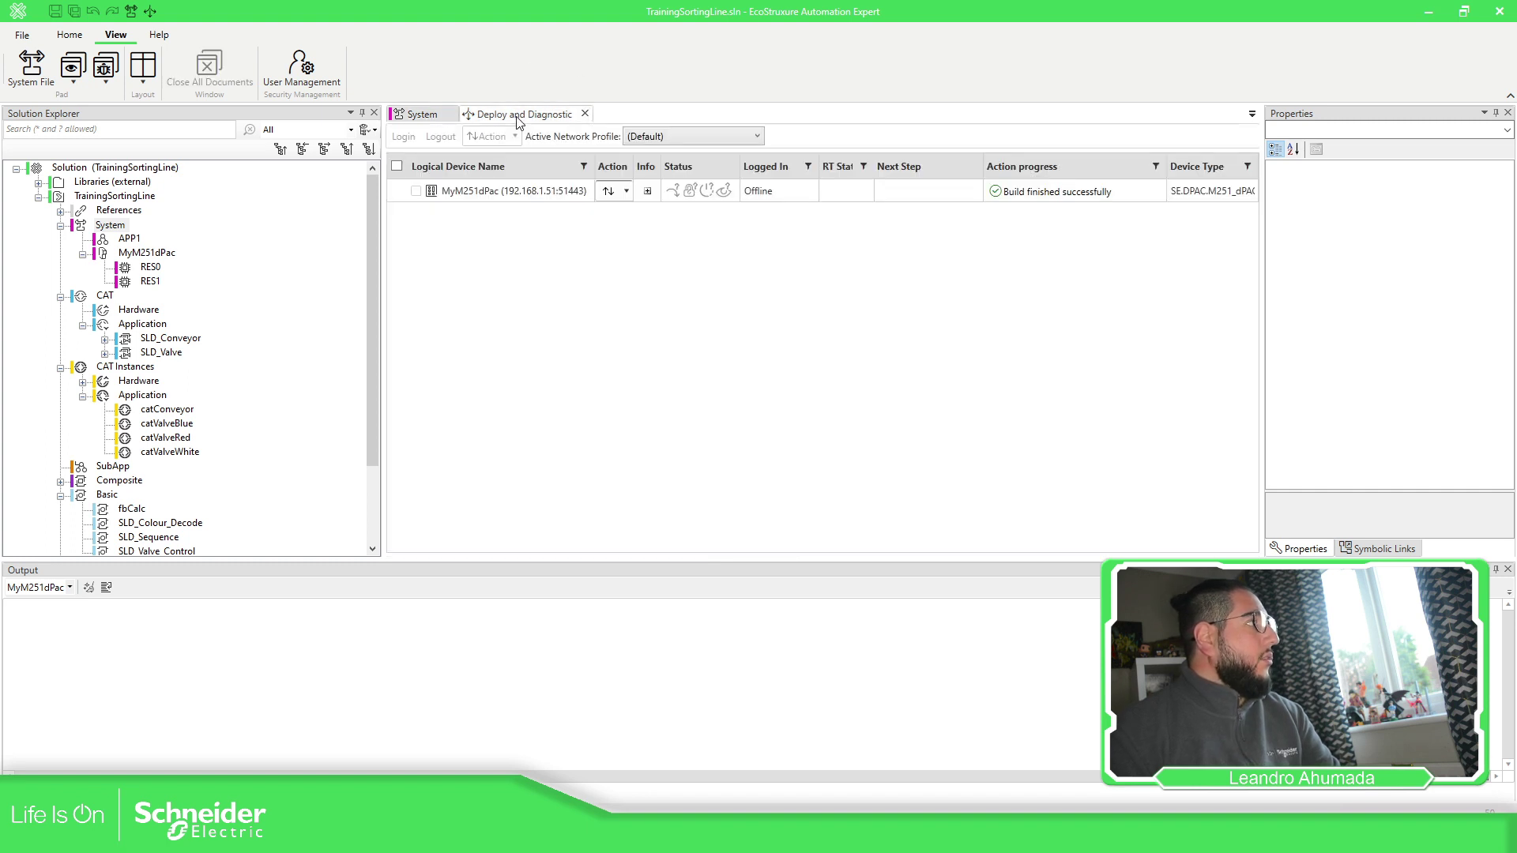
Log in to MyM251dPac, accepting the project-difference warning, then go back to the slides.
{"action": "left_click", "coordinate": [618, 192]}
{"action": "left_click", "coordinate": [614, 215]}
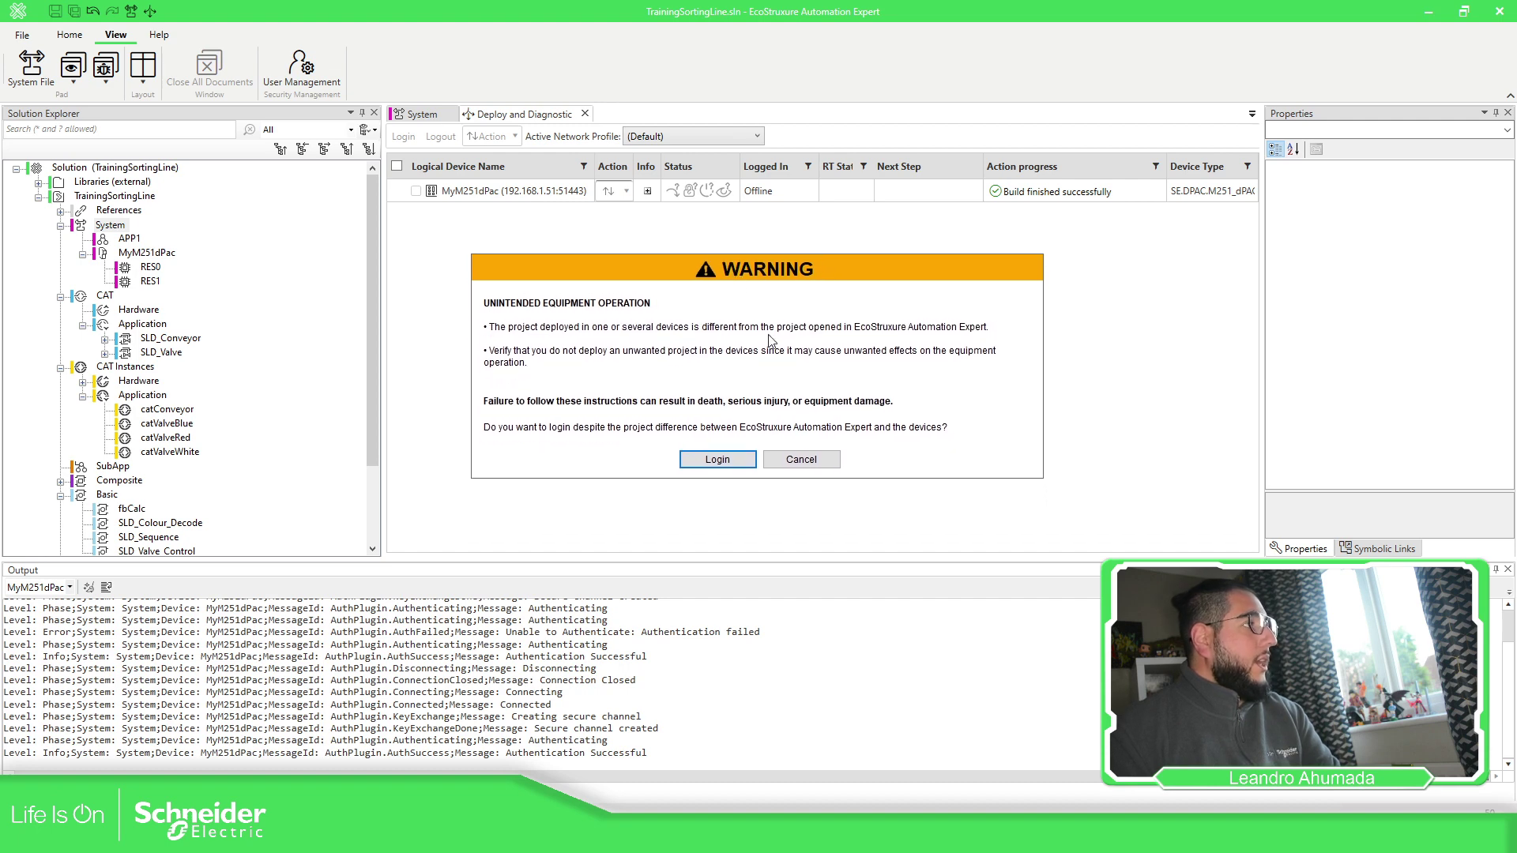
{"action": "left_click", "coordinate": [718, 460]}
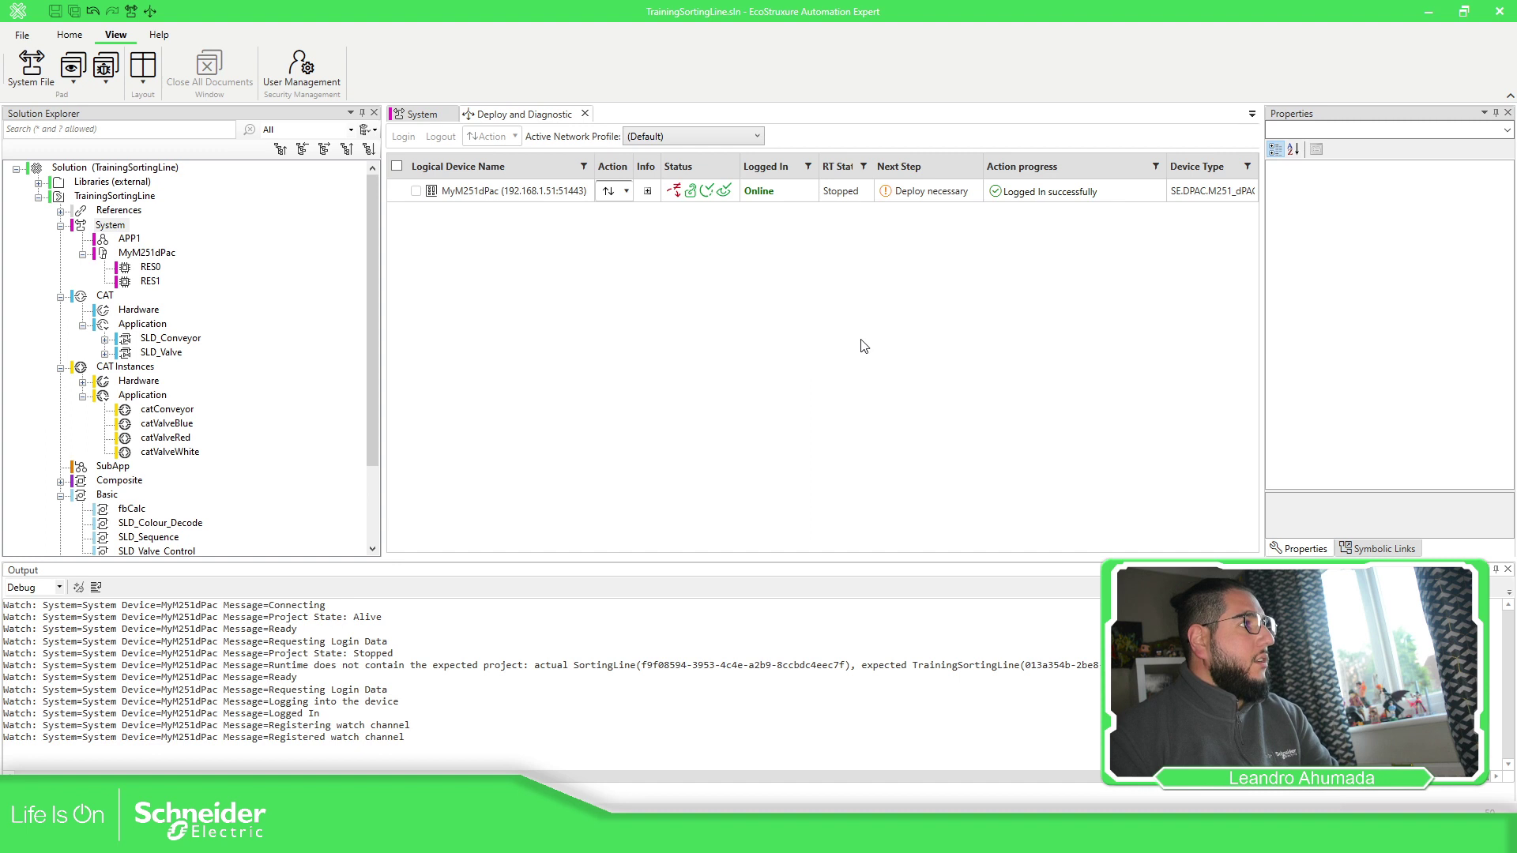
{"action": "left_click", "coordinate": [626, 192]}
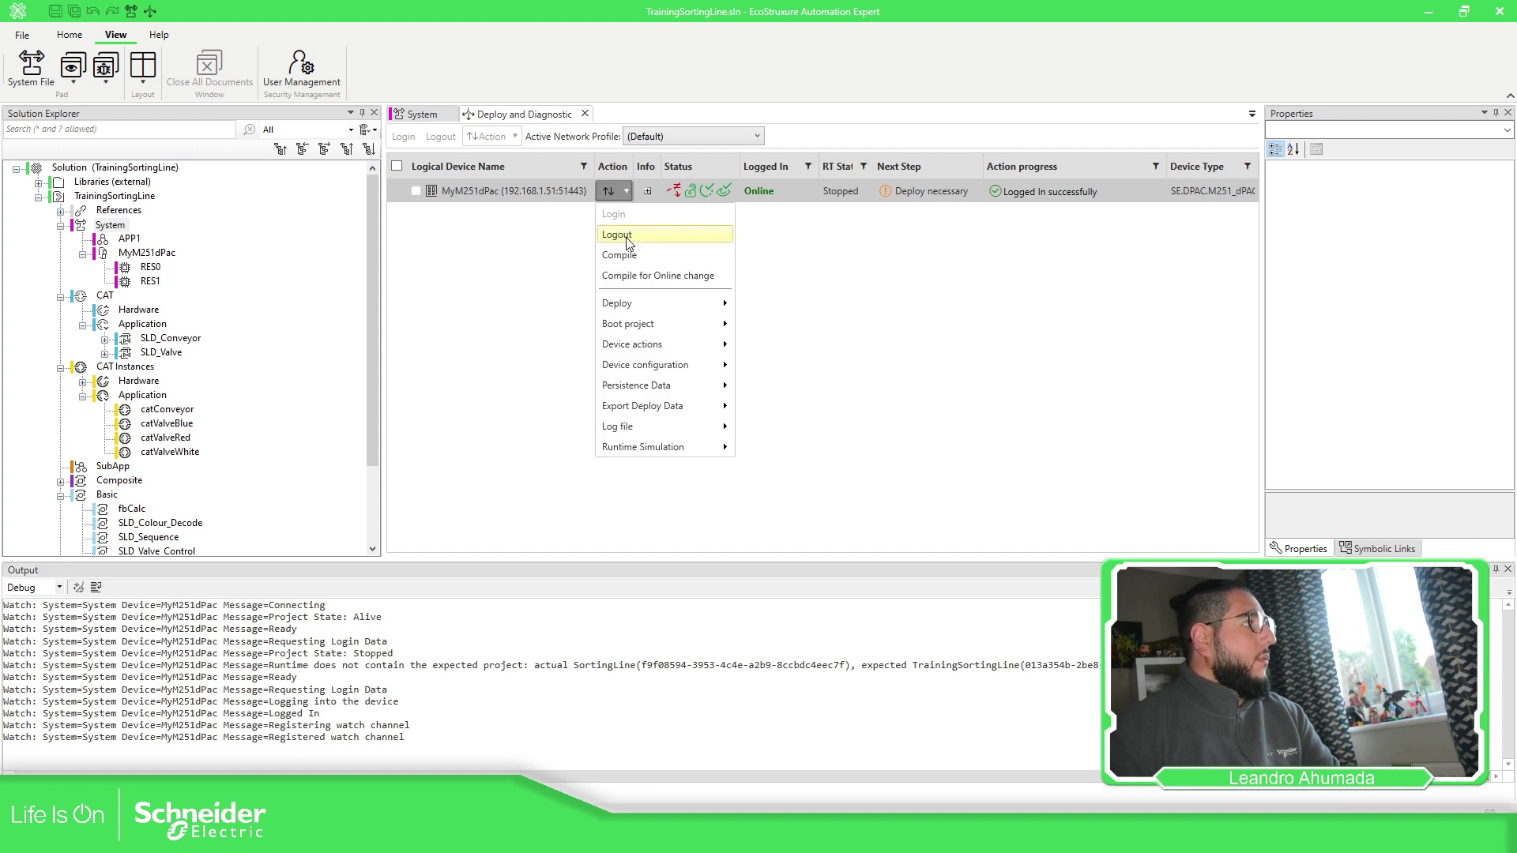
{"action": "left_click", "coordinate": [954, 223]}
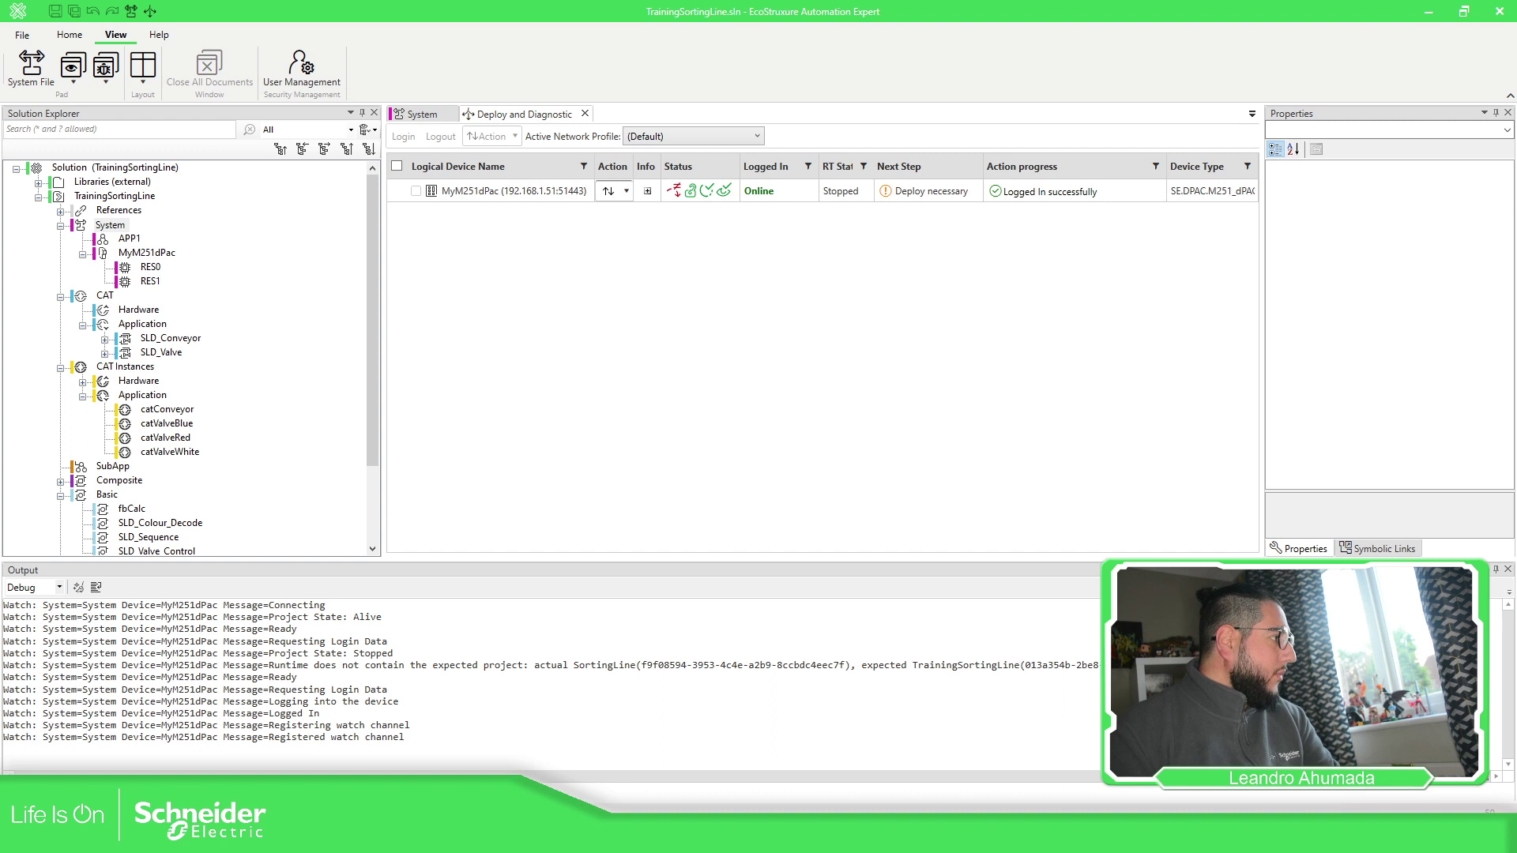
{"action": "left_click", "coordinate": [612, 202]}
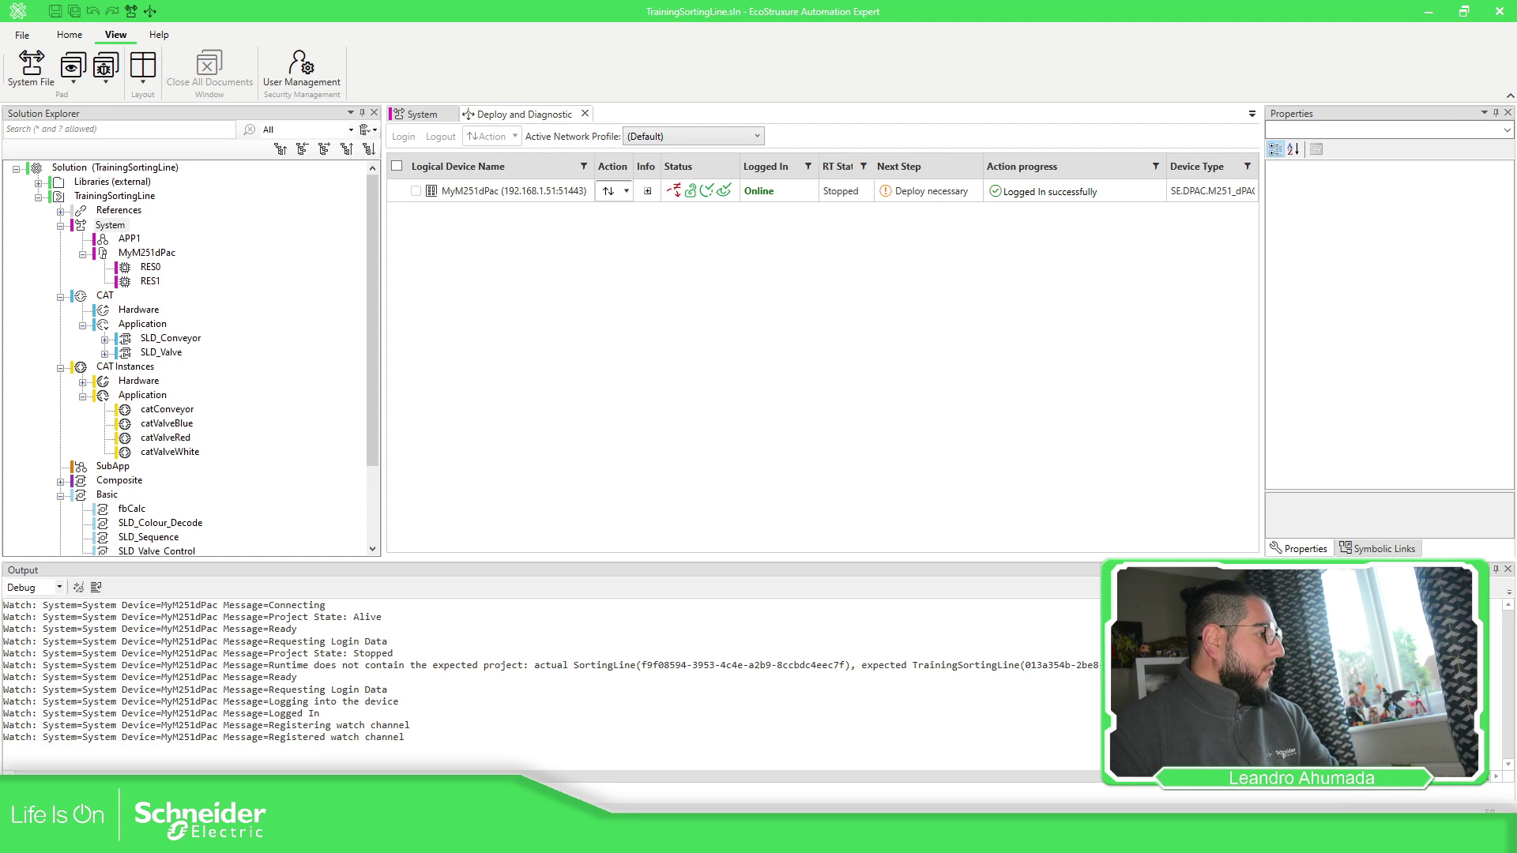
{"action": "left_click", "coordinate": [607, 792]}
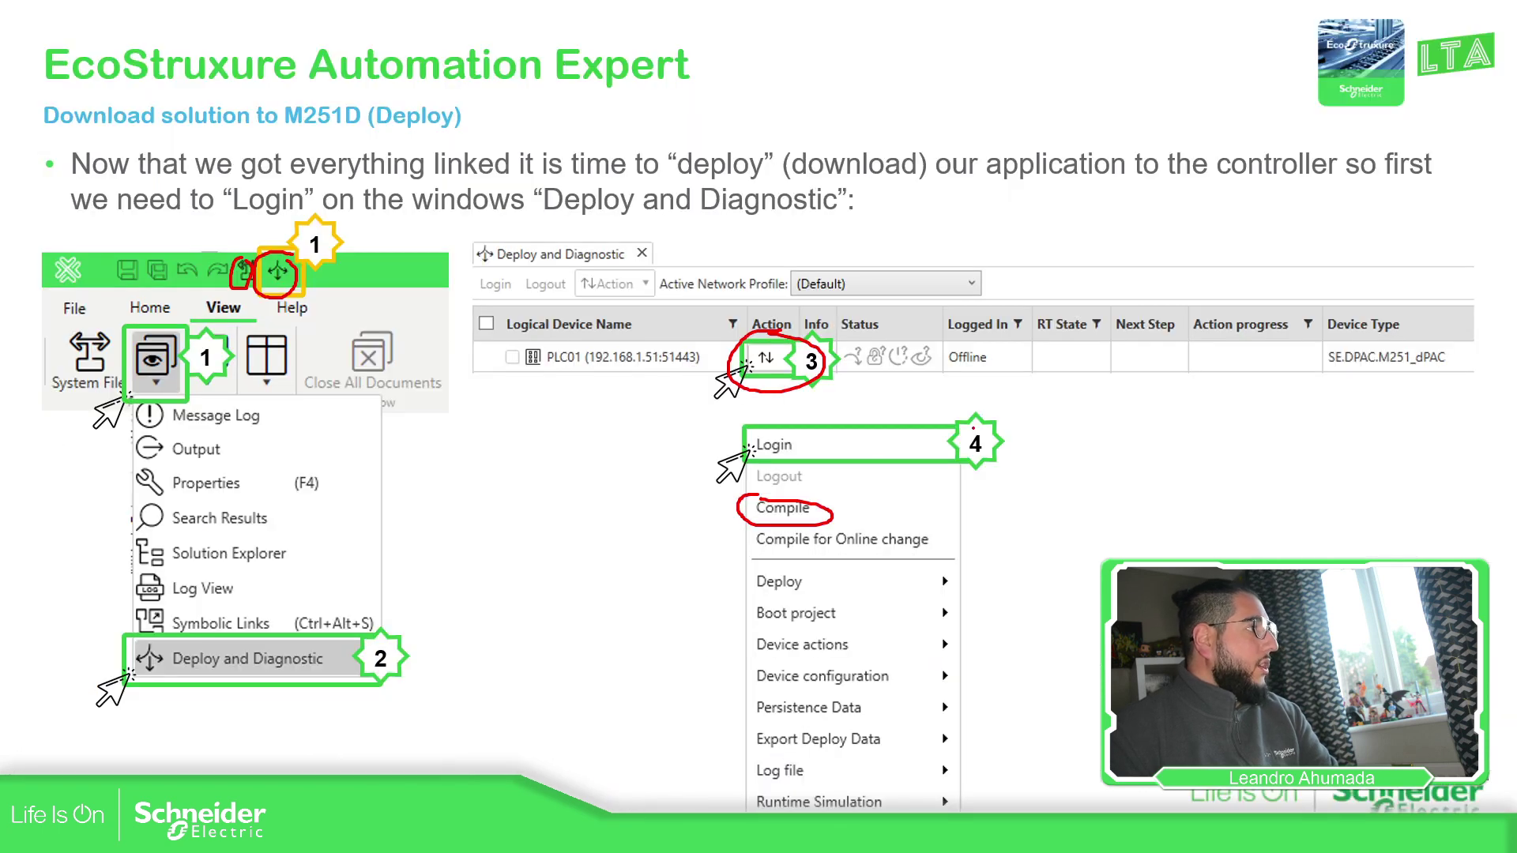
On the online-notifications slide, mark the status icons, forced-variable lock and Forced Variables table in red.
{"action": "left_click", "coordinate": [980, 522]}
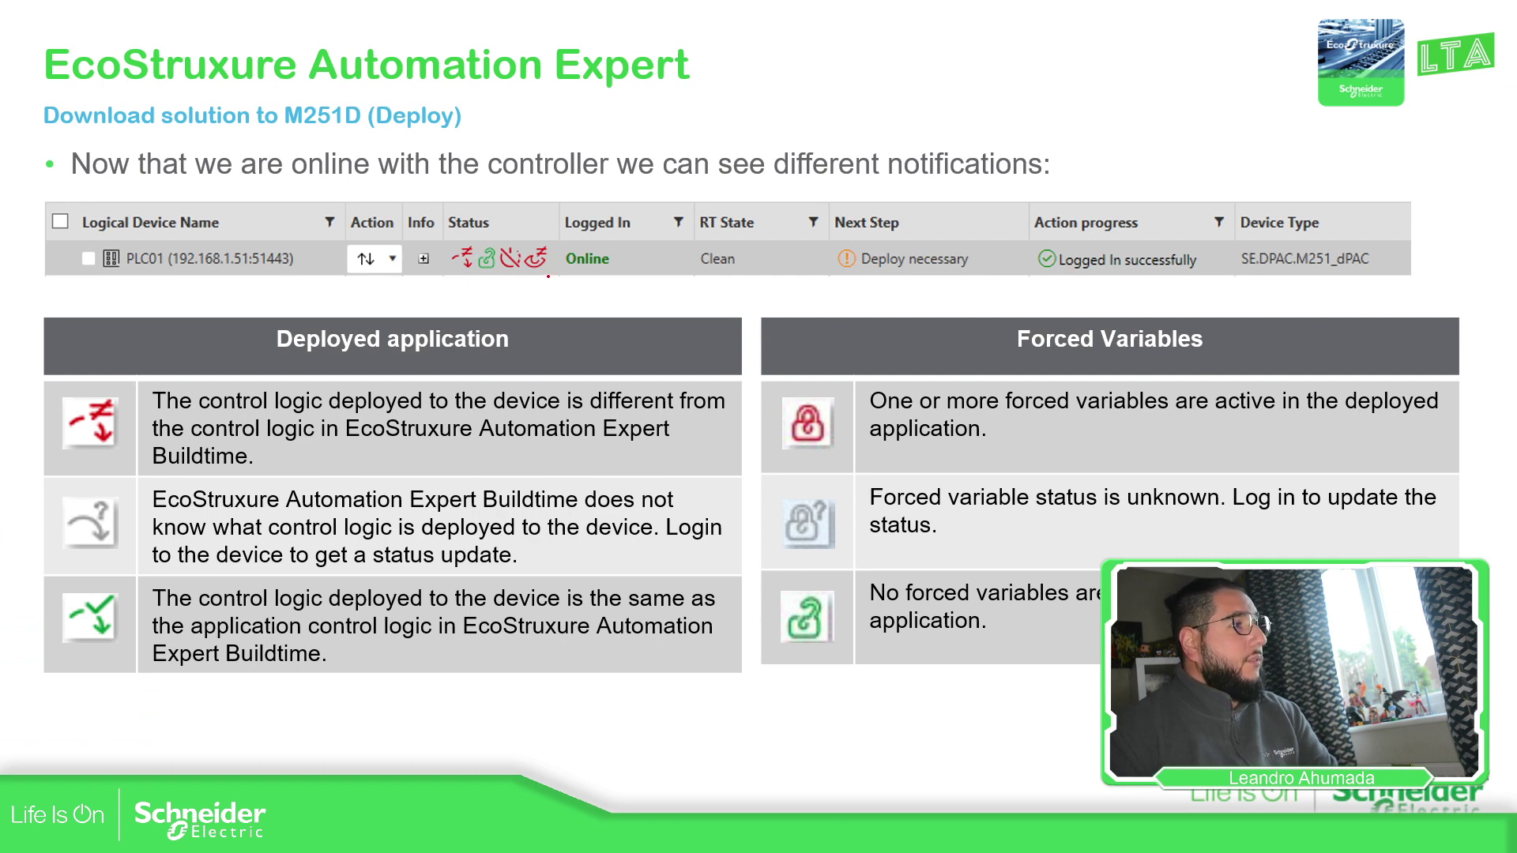
{"action": "mouse_move", "coordinate": [462, 274]}
{"action": "left_mouse_down"}
{"action": "mouse_move", "coordinate": [448, 307]}
{"action": "mouse_move", "coordinate": [469, 297]}
{"action": "left_mouse_up"}
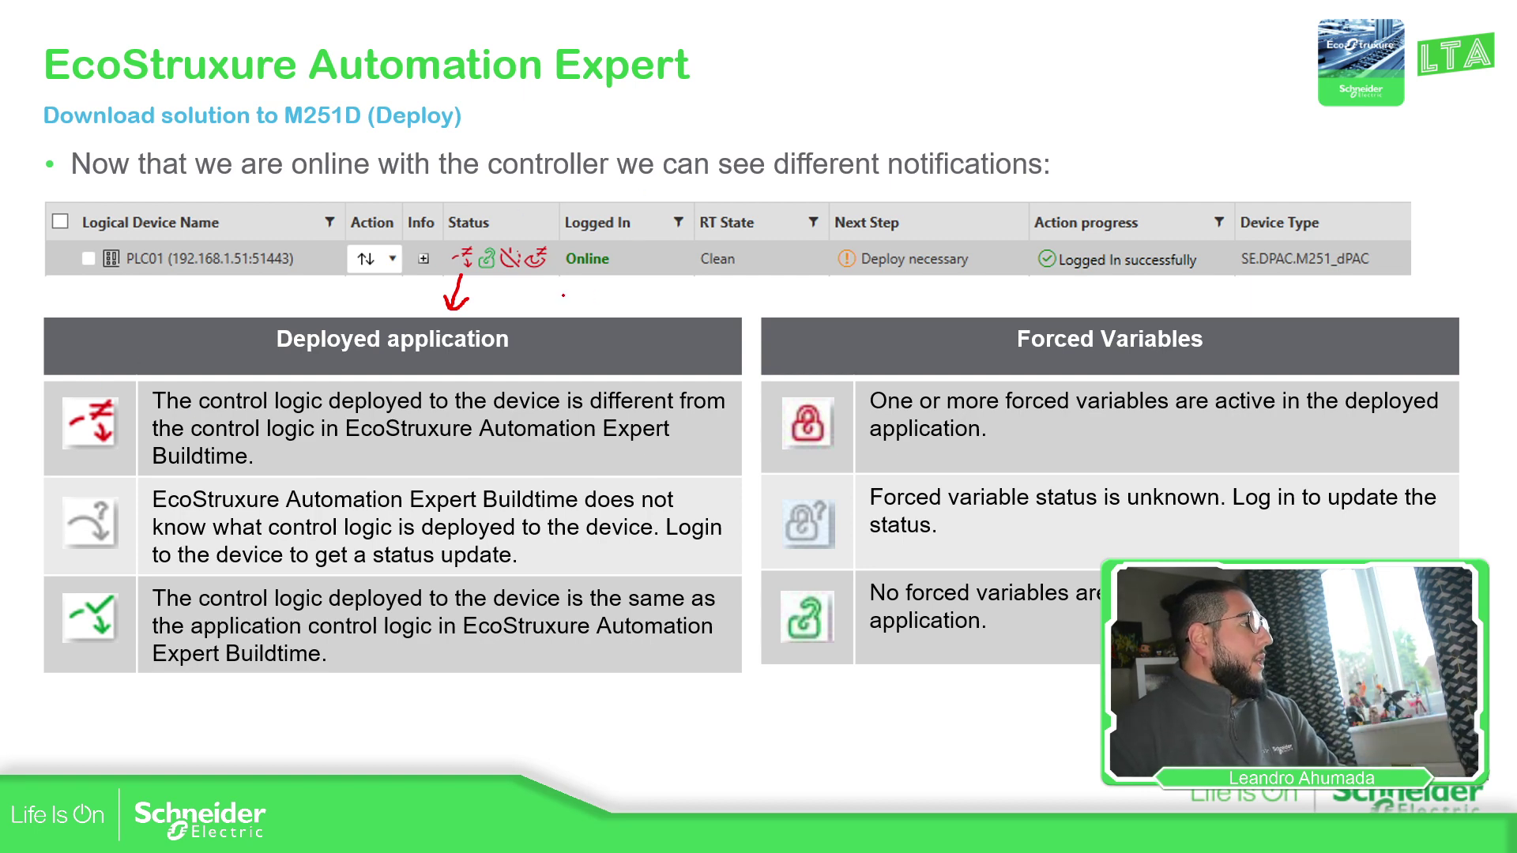
{"action": "left_click_drag", "start_coordinate": [477, 270], "coordinate": [495, 250]}
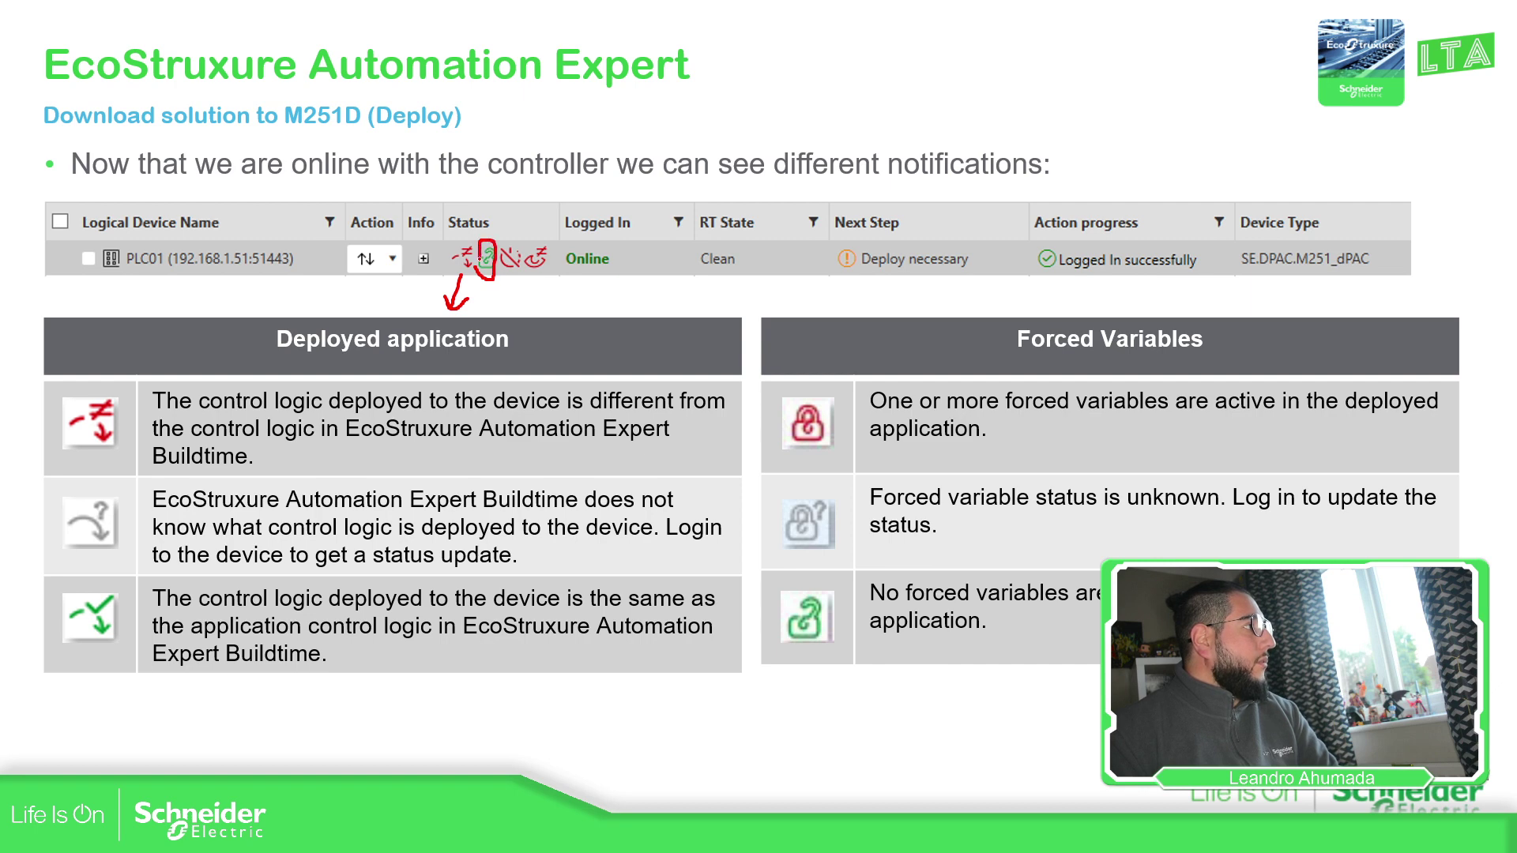
{"action": "mouse_move", "coordinate": [489, 278]}
{"action": "left_mouse_down"}
{"action": "mouse_move", "coordinate": [779, 360]}
{"action": "mouse_move", "coordinate": [763, 368]}
{"action": "left_mouse_up"}
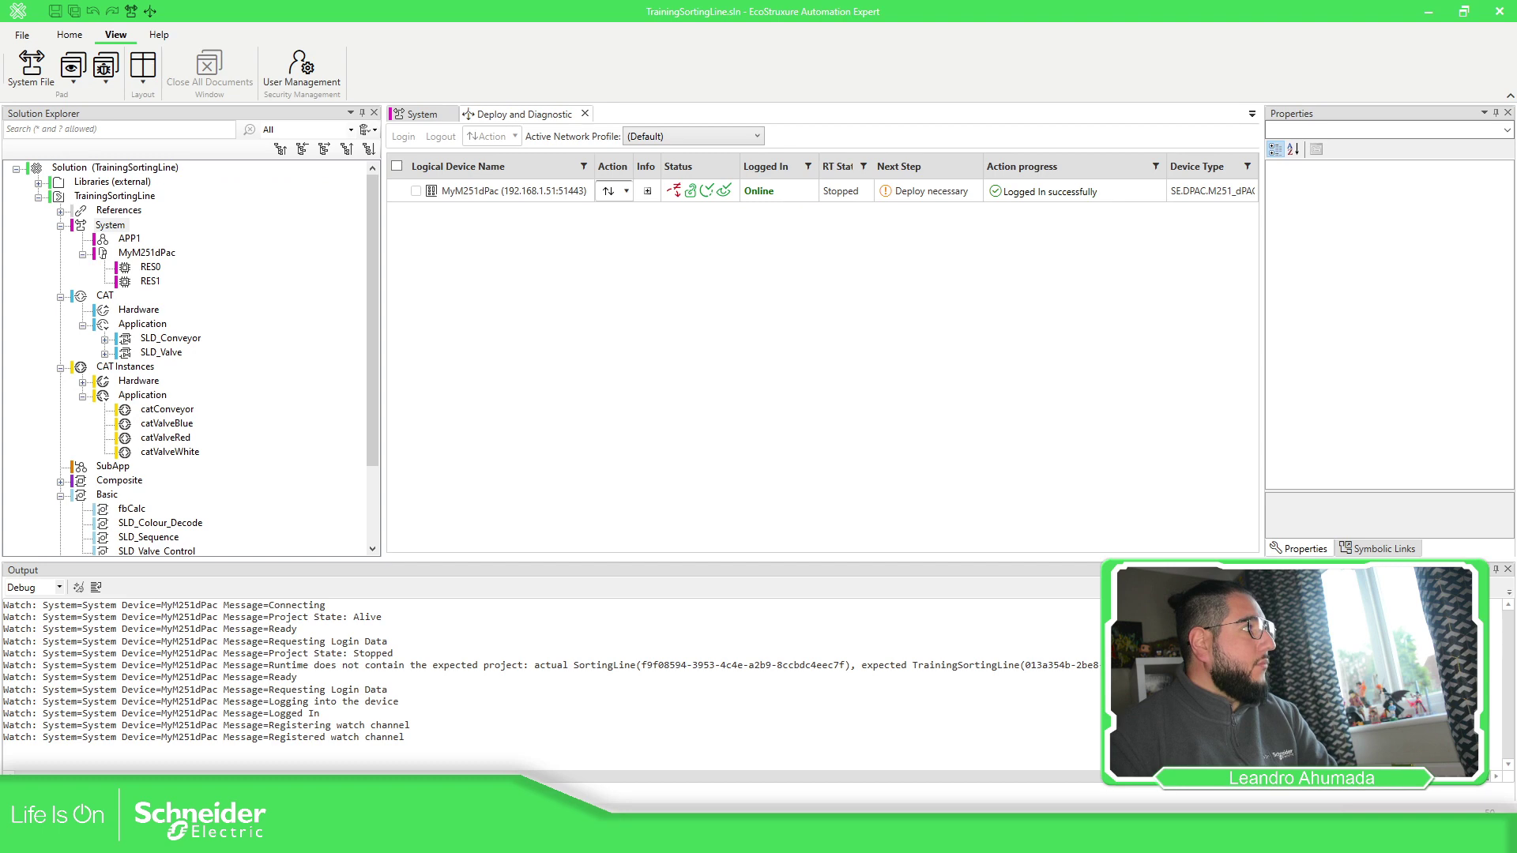
Return to the slide show and advance to the Deploy slide.
{"action": "mouse_move", "coordinate": [690, 192]}
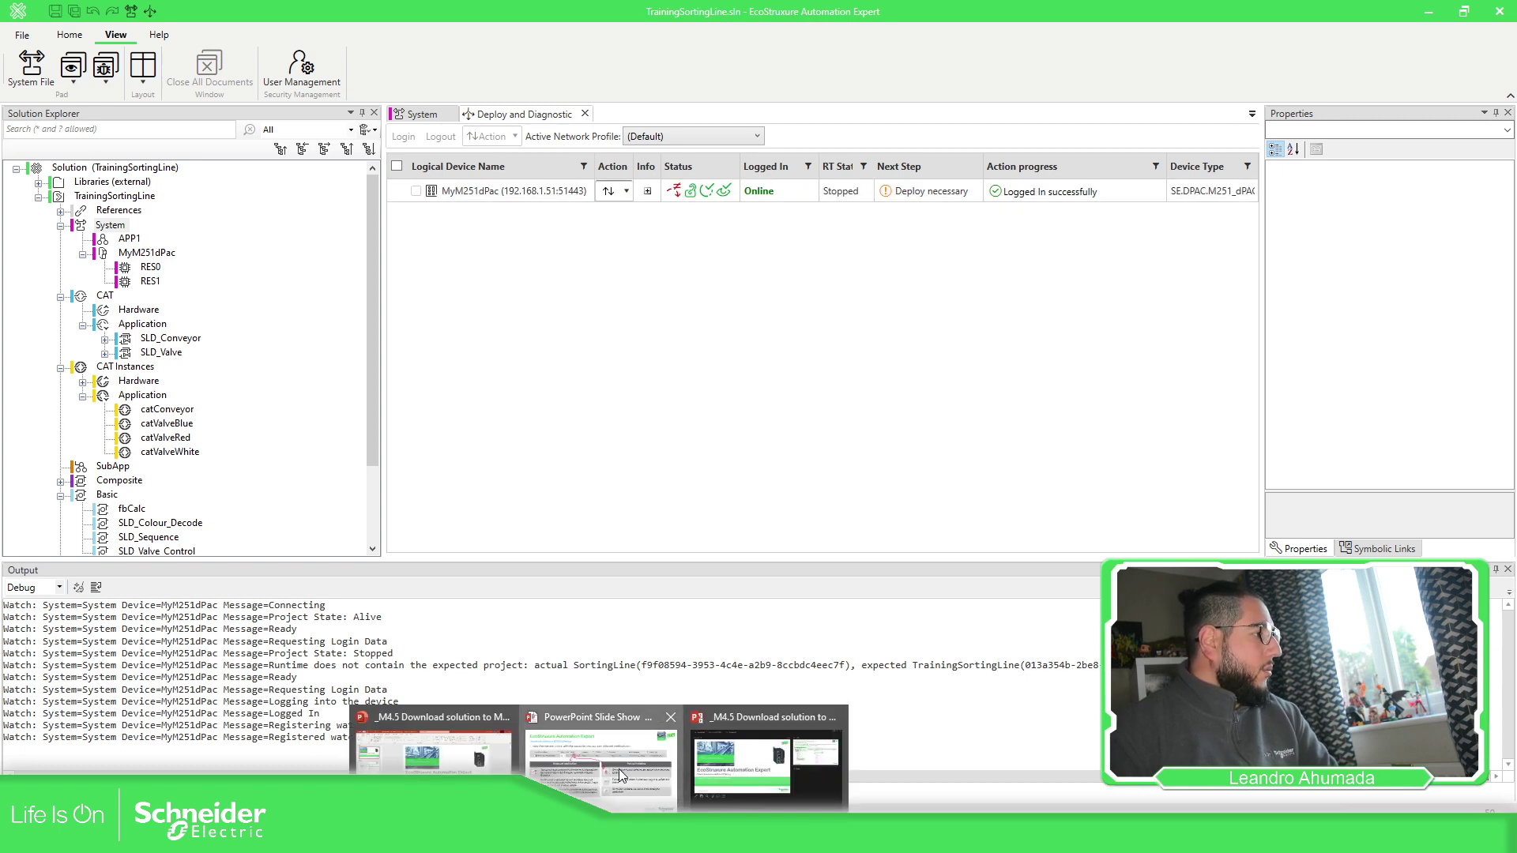
{"action": "left_click", "coordinate": [624, 778]}
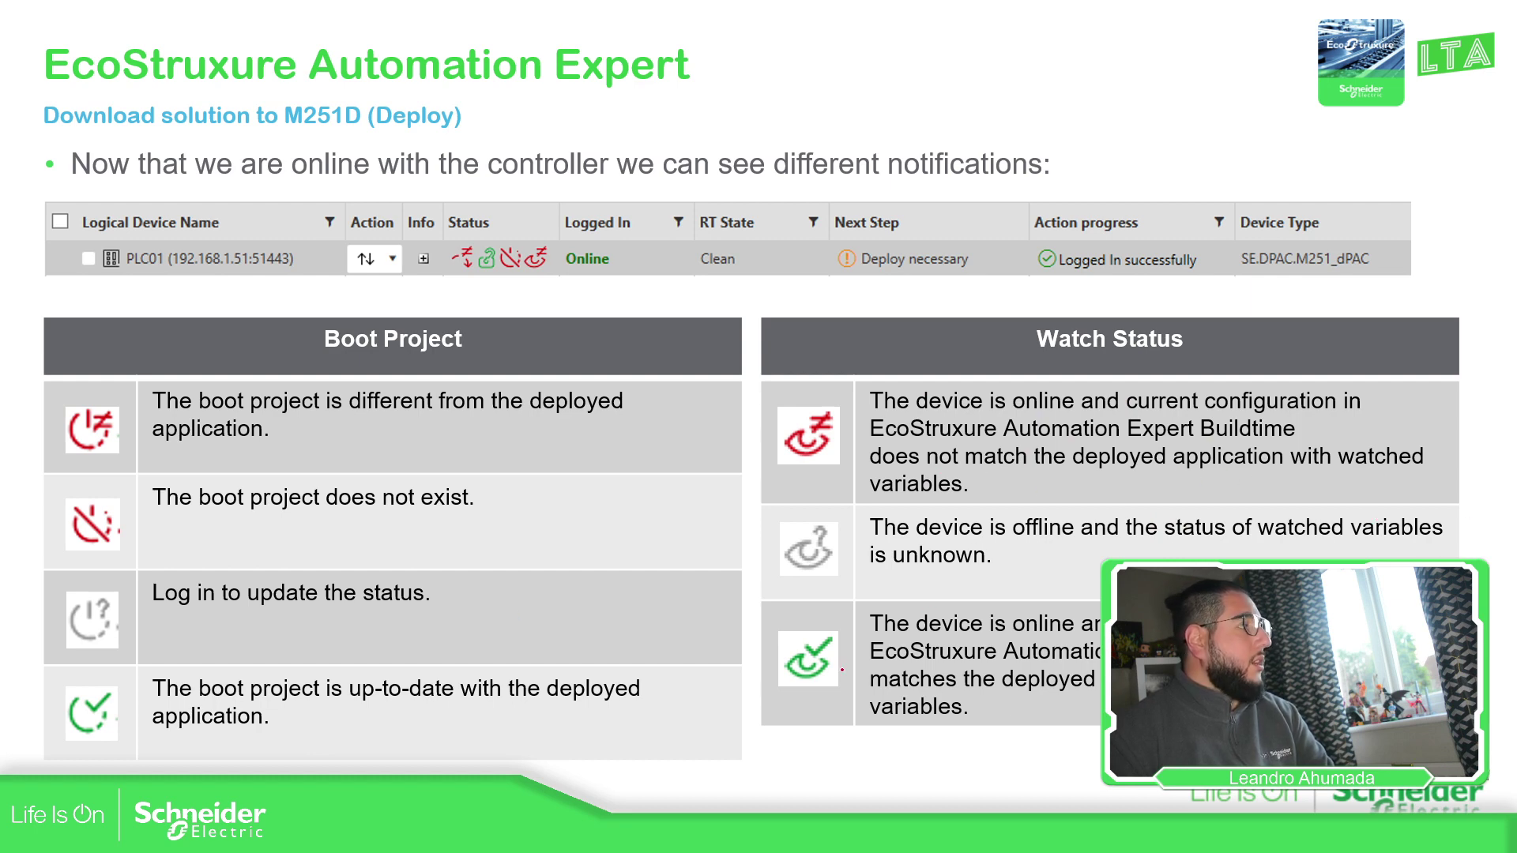
{"action": "key", "text": "Right"}
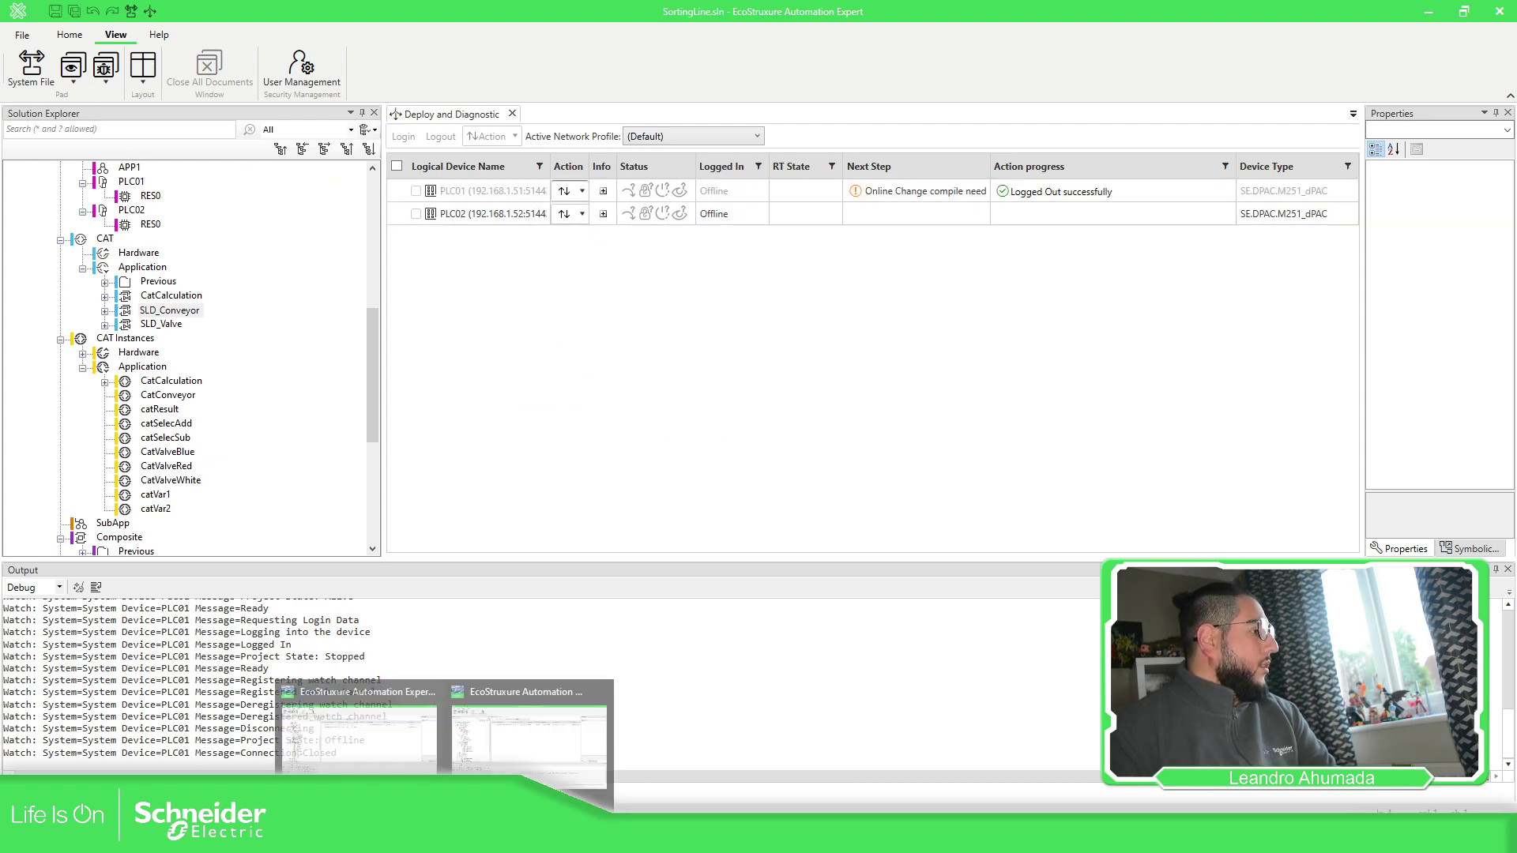
In TrainingSortingLine, log MyM251dPac out and back in, accepting the Login warning.
{"action": "left_click", "coordinate": [513, 747]}
{"action": "left_click", "coordinate": [625, 191]}
{"action": "left_click", "coordinate": [628, 235]}
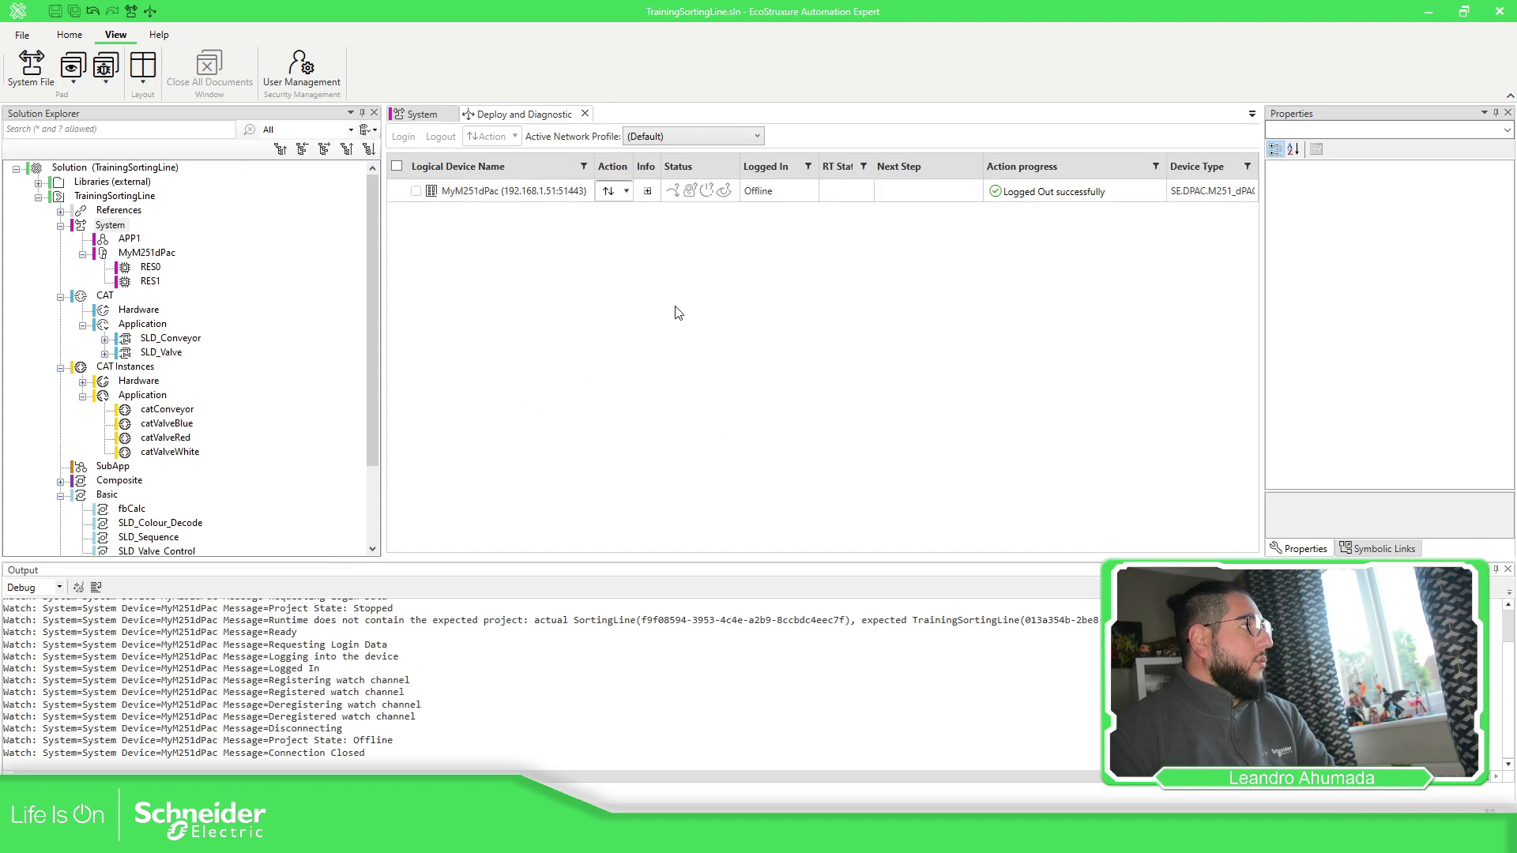
{"action": "left_click", "coordinate": [625, 191]}
{"action": "left_click", "coordinate": [624, 212]}
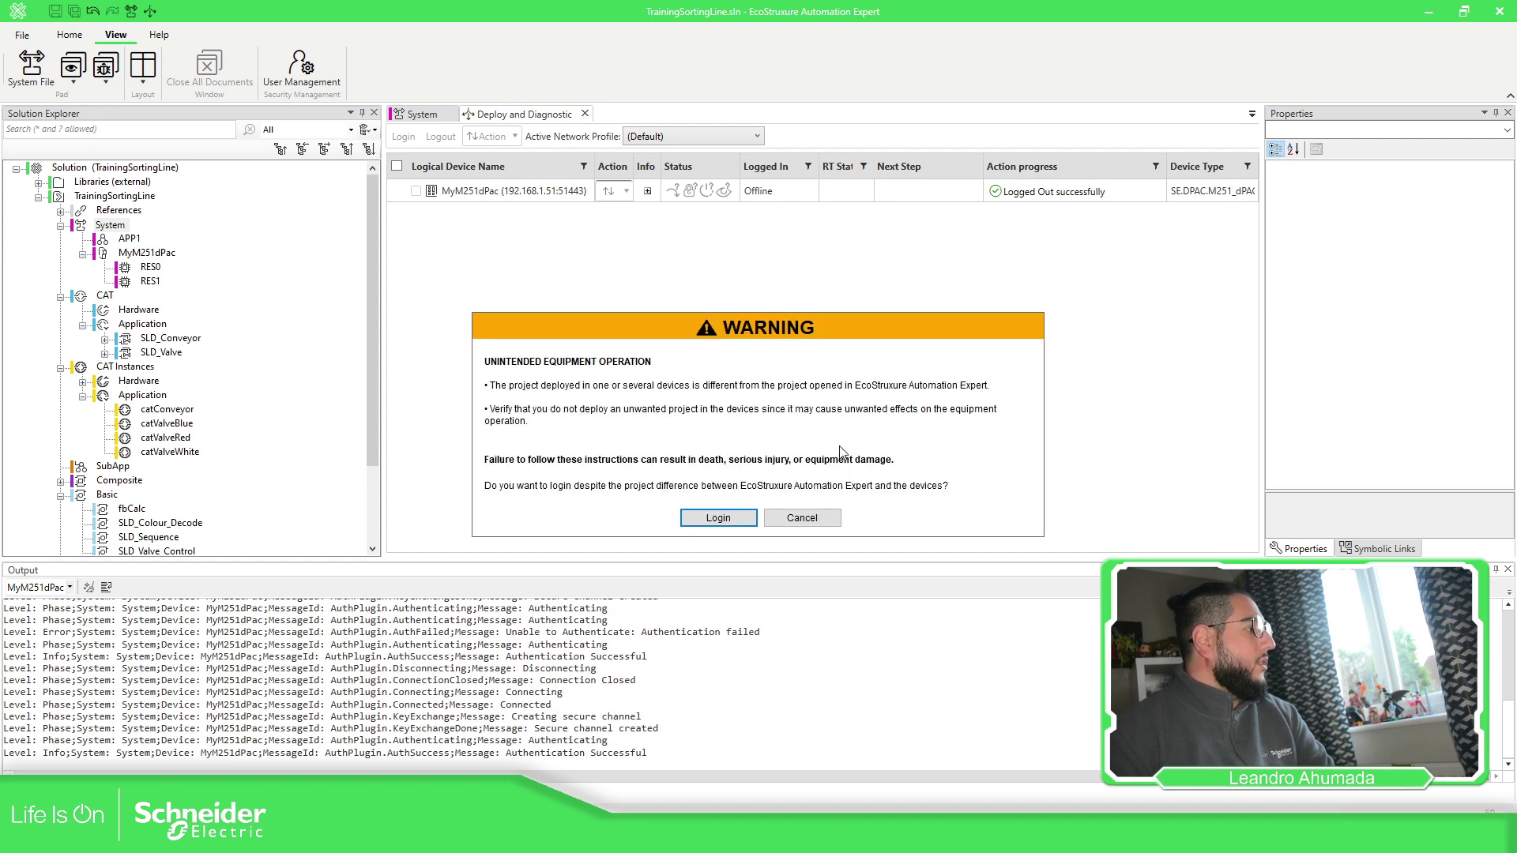
{"action": "left_click", "coordinate": [728, 470]}
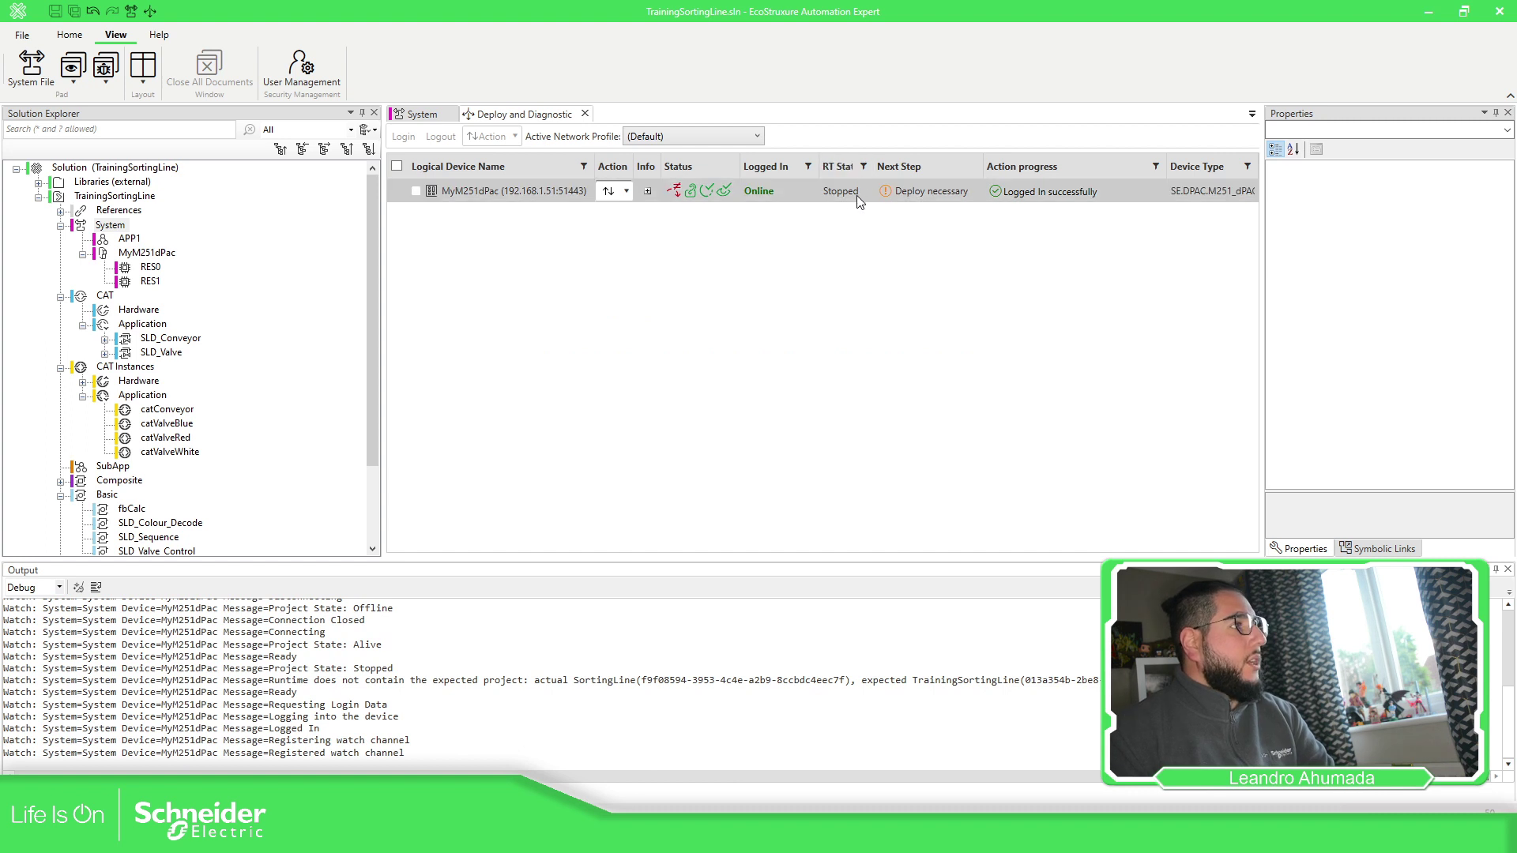
{"action": "left_click", "coordinate": [616, 191]}
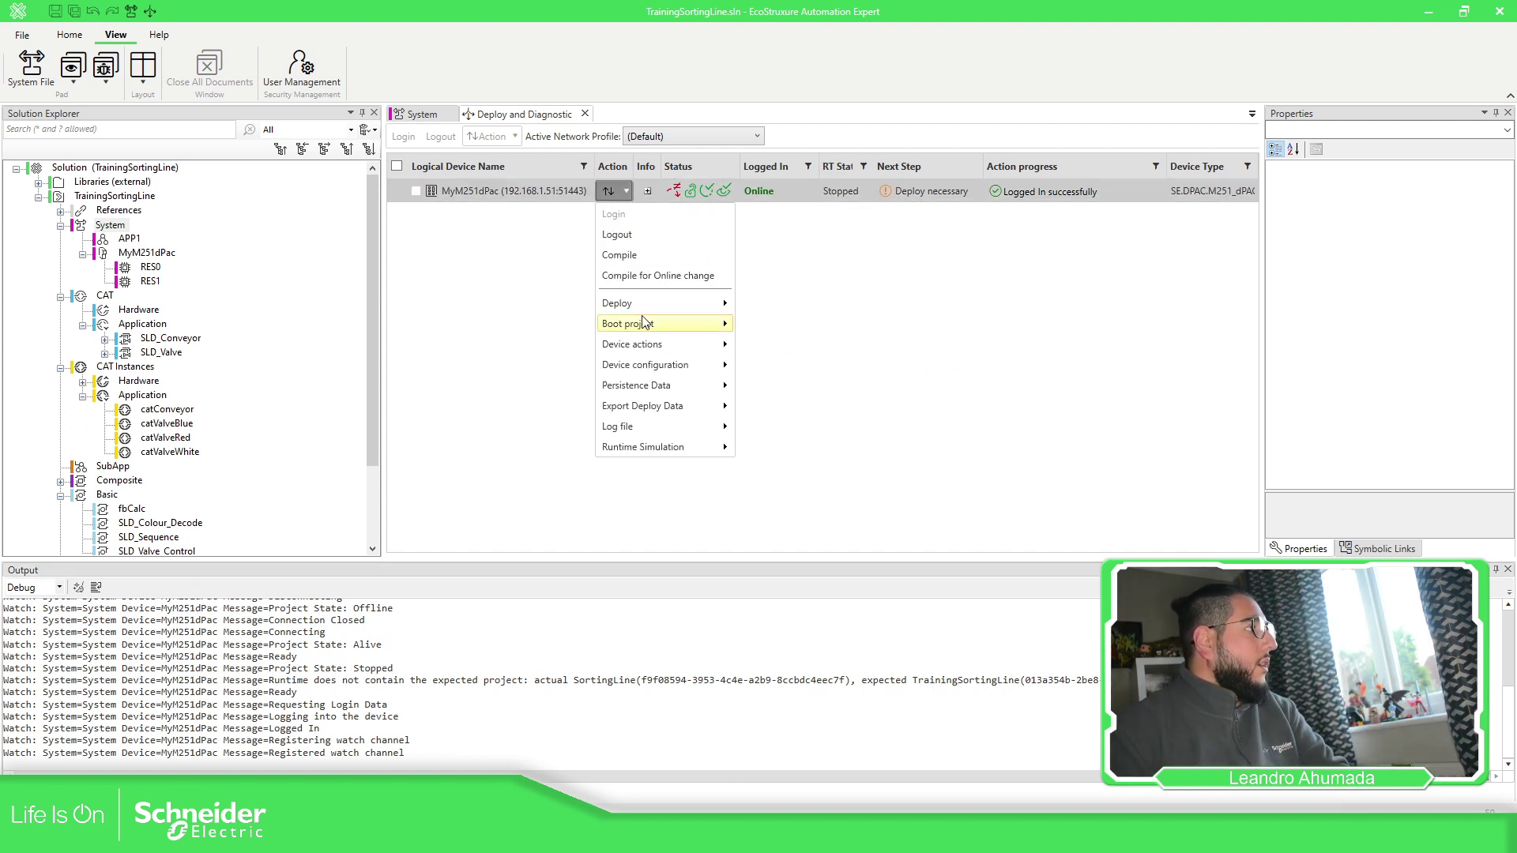
Compile the project, then run Deploy > Clean on MyM251dPac and confirm with Yes.
{"action": "left_click", "coordinate": [625, 256]}
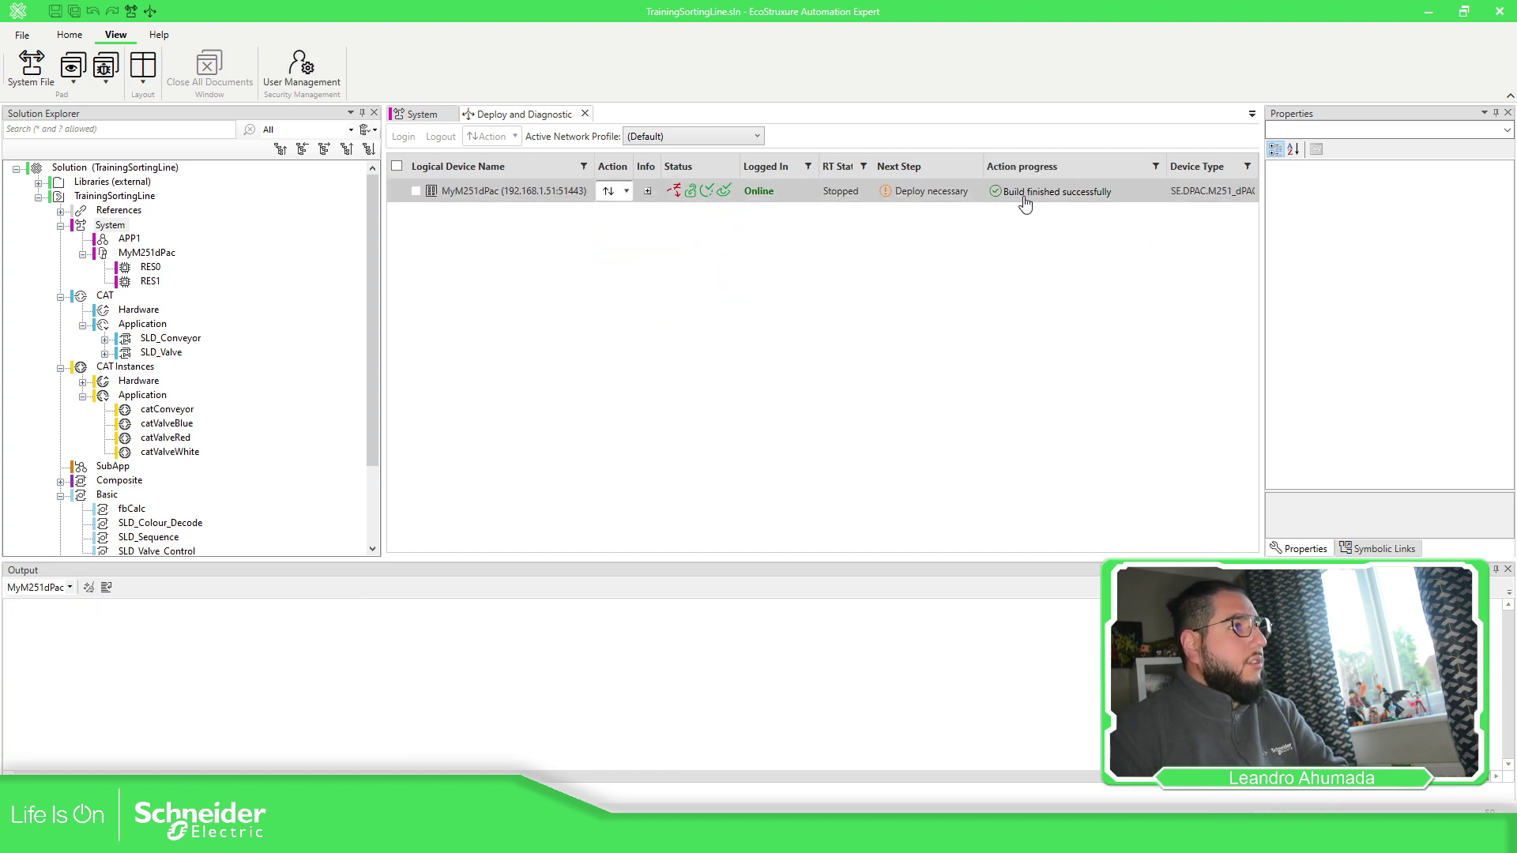
{"action": "left_click", "coordinate": [606, 191]}
{"action": "mouse_move", "coordinate": [628, 304]}
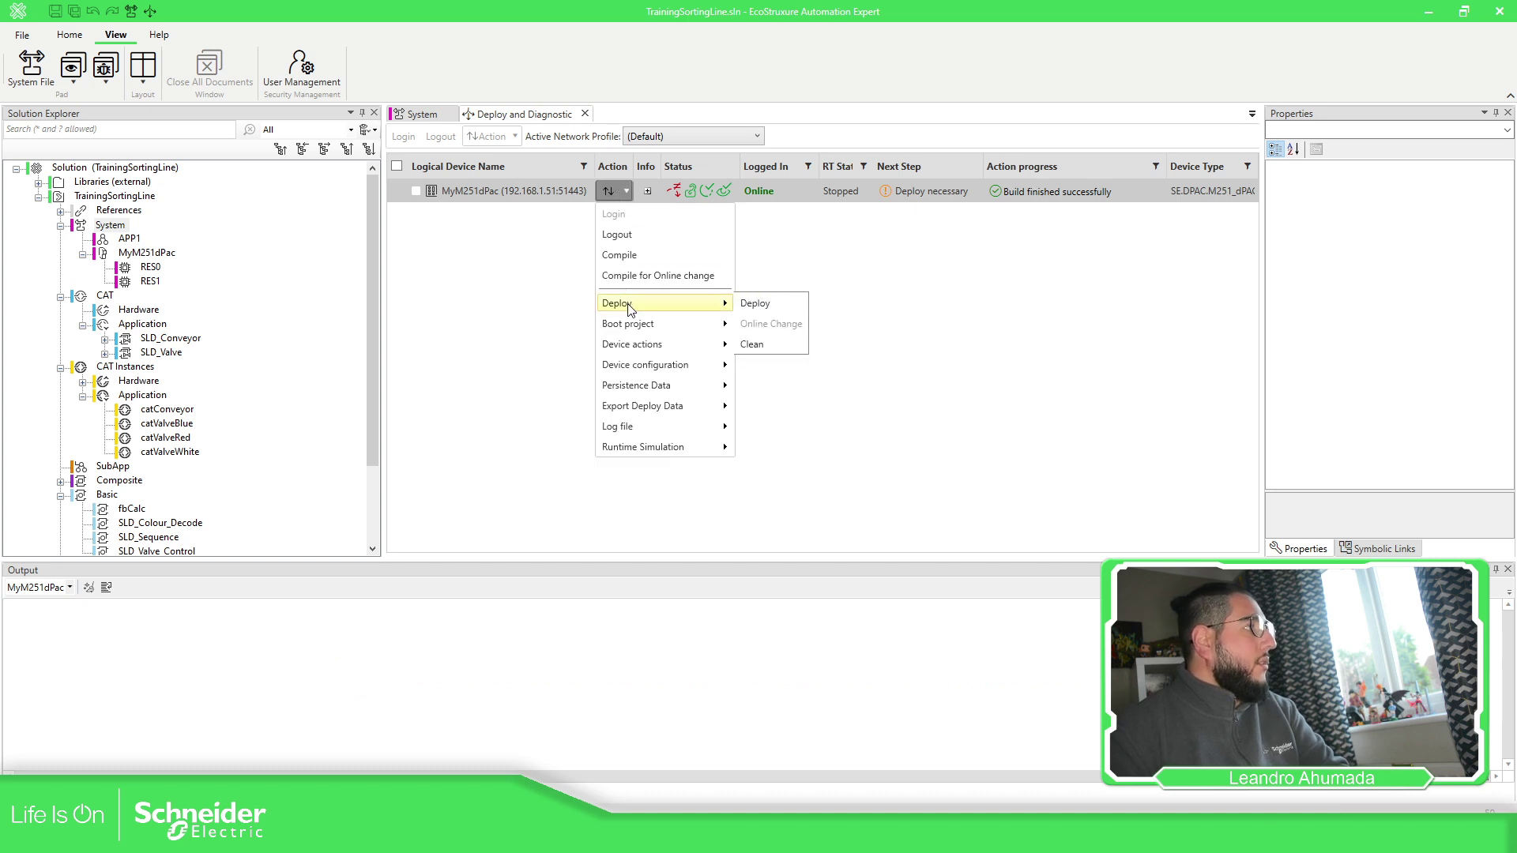
{"action": "left_click", "coordinate": [765, 348]}
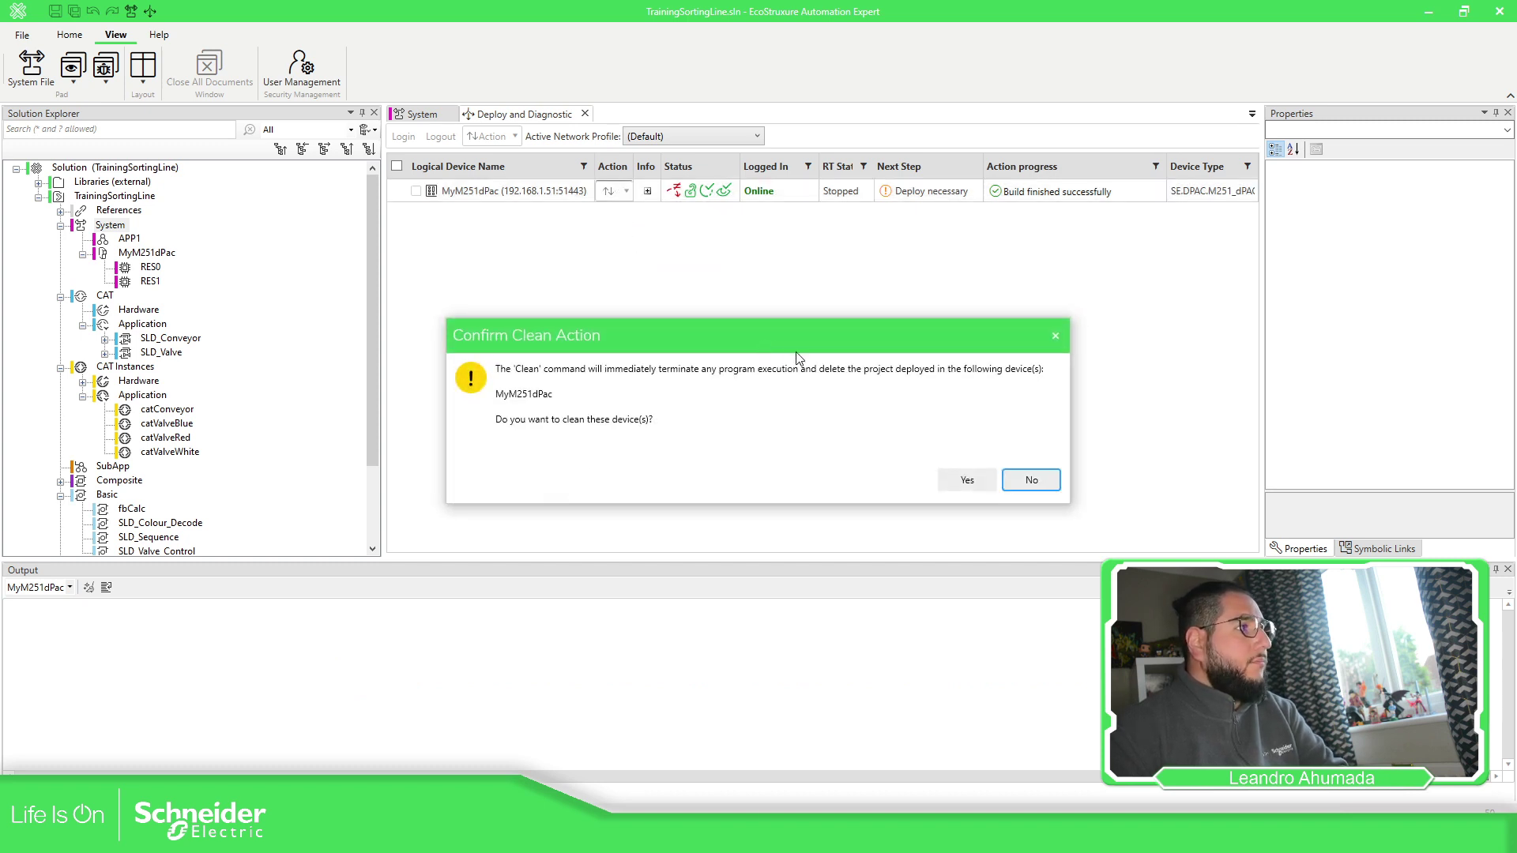
{"action": "left_click", "coordinate": [967, 480]}
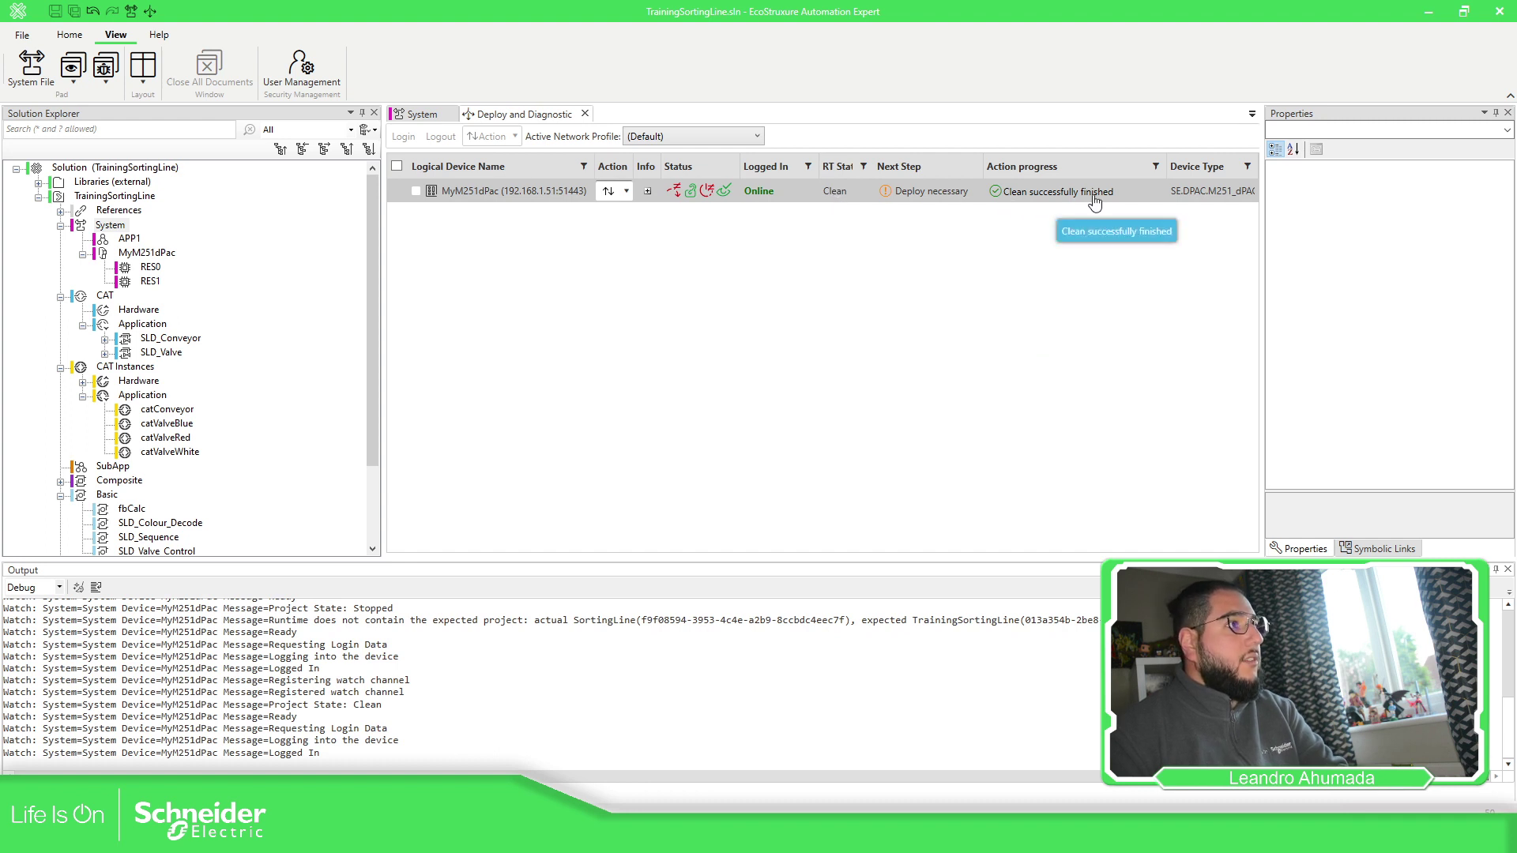
{"action": "left_click", "coordinate": [619, 192]}
Try deploying the application to MyM251dPac twice, then review the deploy output log.
{"action": "mouse_move", "coordinate": [648, 305]}
{"action": "left_click", "coordinate": [782, 307]}
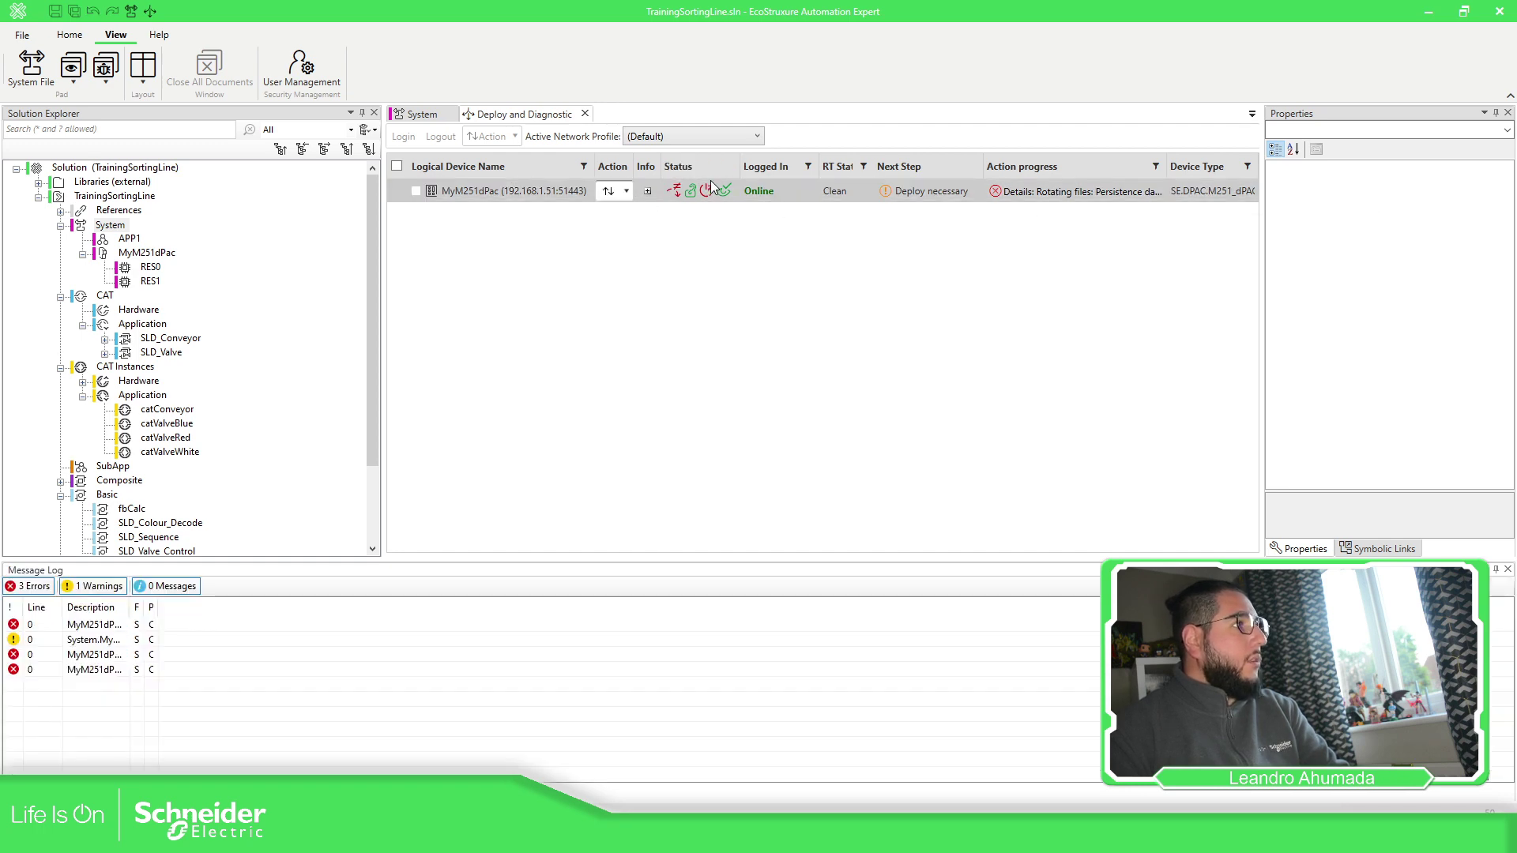
{"action": "mouse_move", "coordinate": [706, 192]}
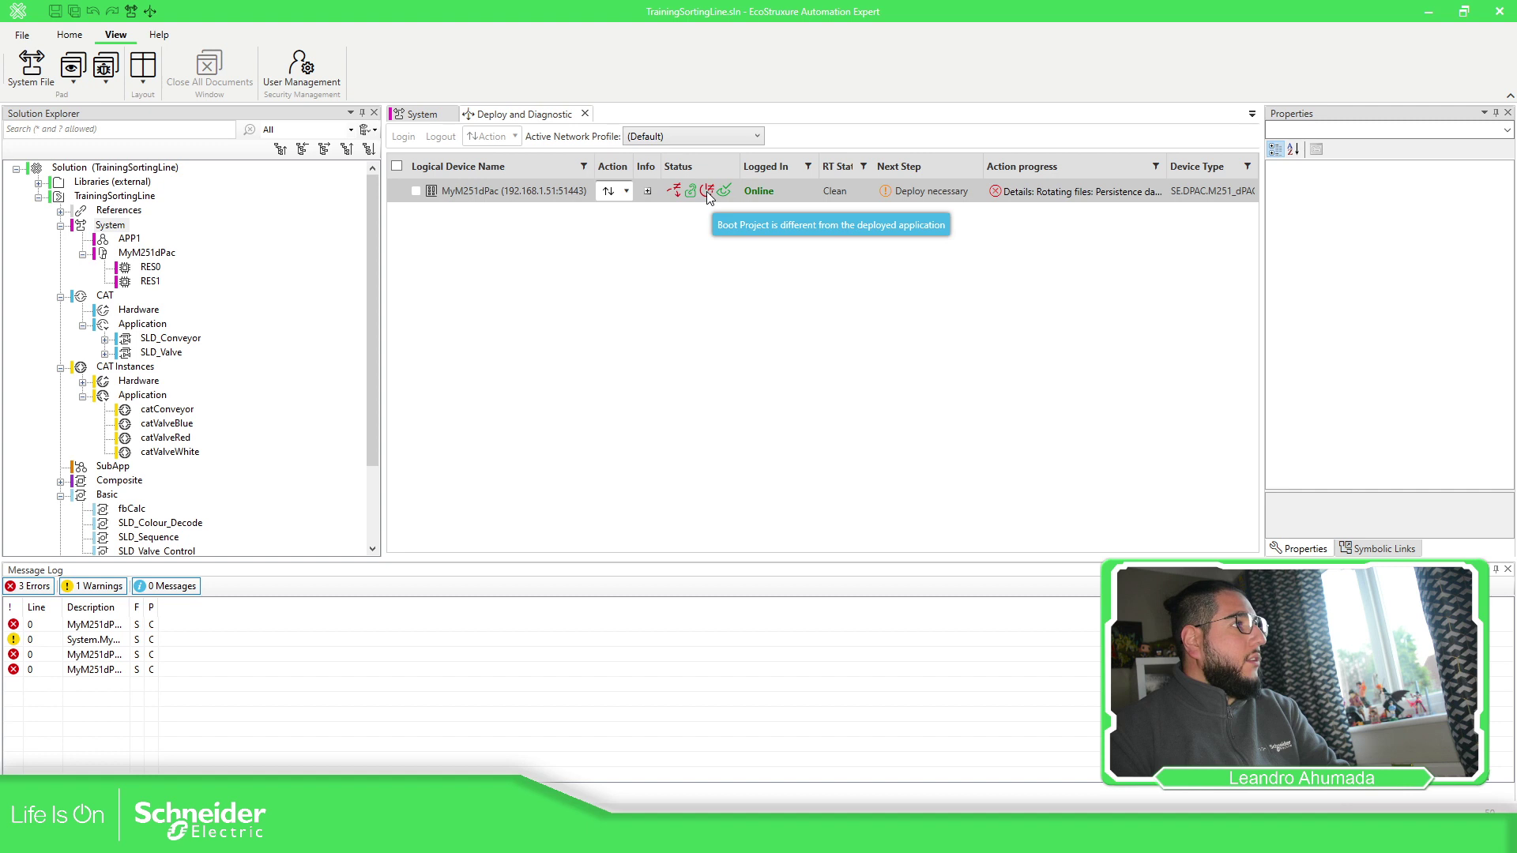
{"action": "left_click", "coordinate": [627, 192]}
{"action": "mouse_move", "coordinate": [640, 310]}
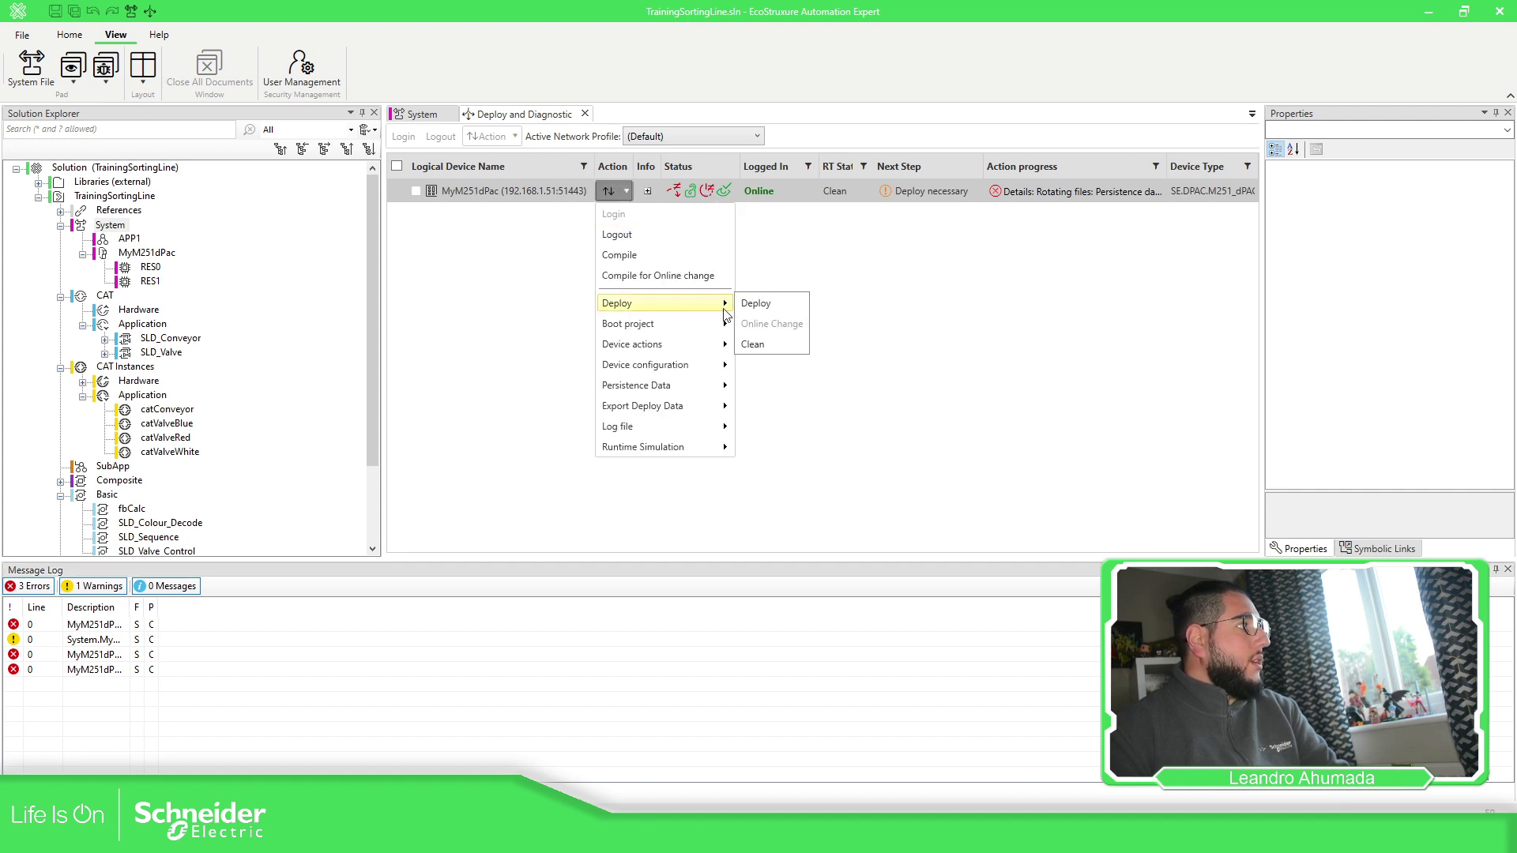
{"action": "left_click", "coordinate": [757, 306]}
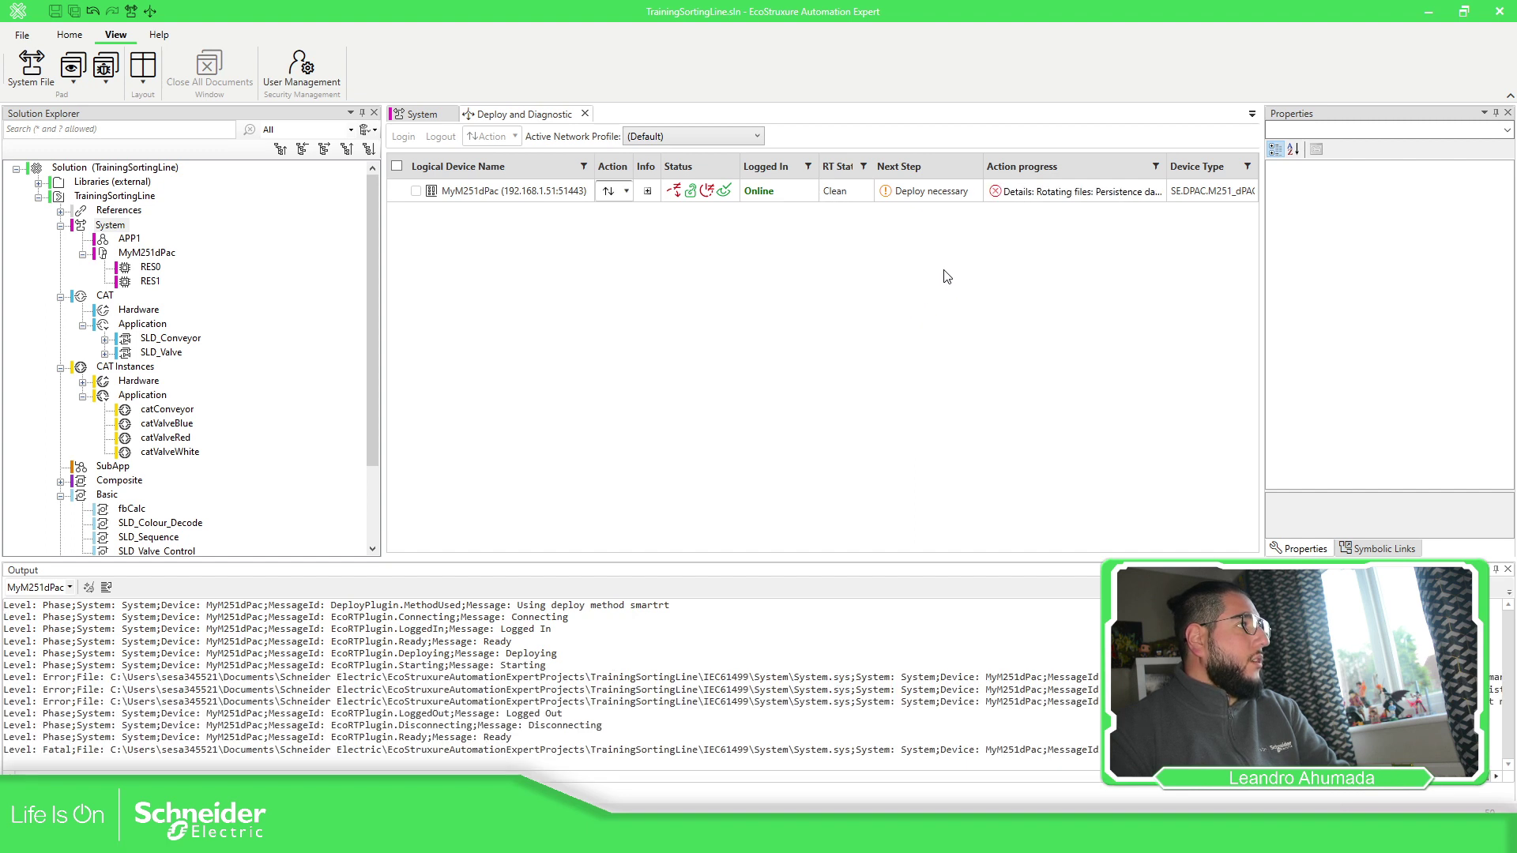
{"action": "left_click", "coordinate": [1125, 197]}
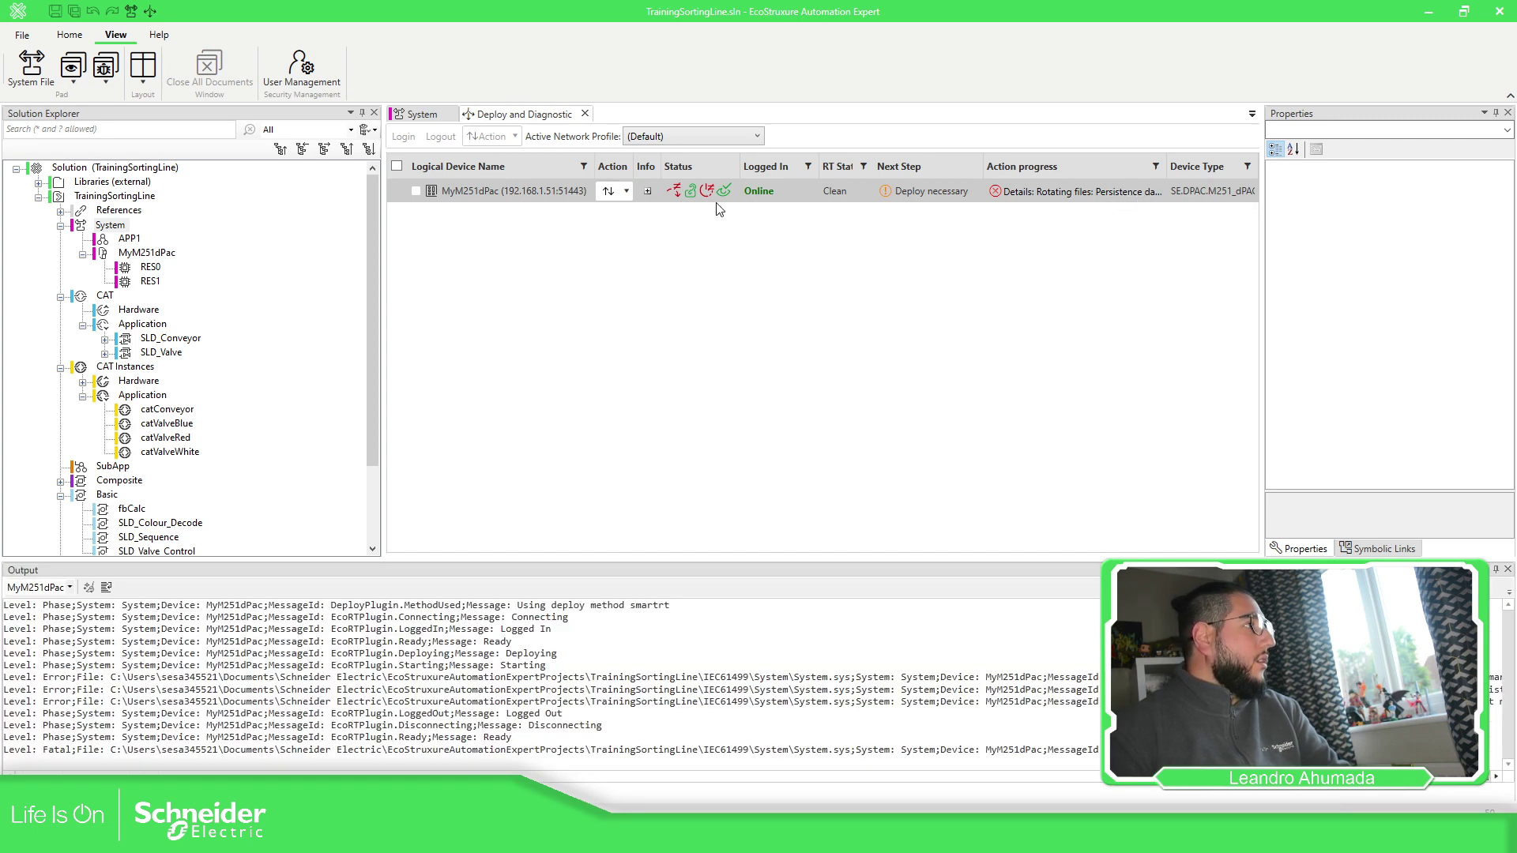
Delete MyM251dPac's persistent data via Persistence Data > Delete Persistent Data, confirming with Yes.
{"action": "left_click", "coordinate": [626, 192]}
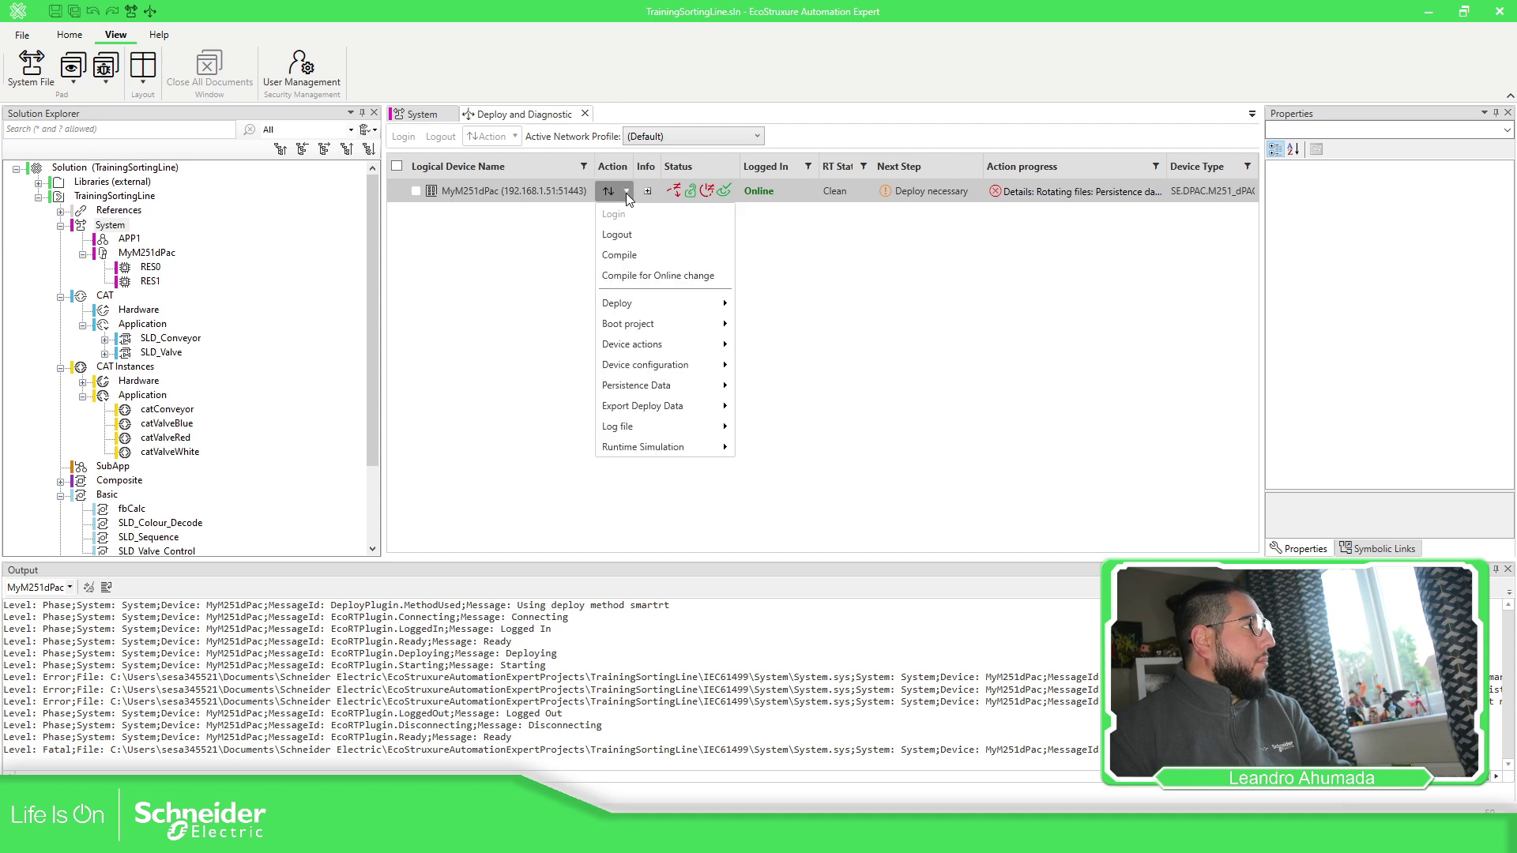
{"action": "mouse_move", "coordinate": [655, 388]}
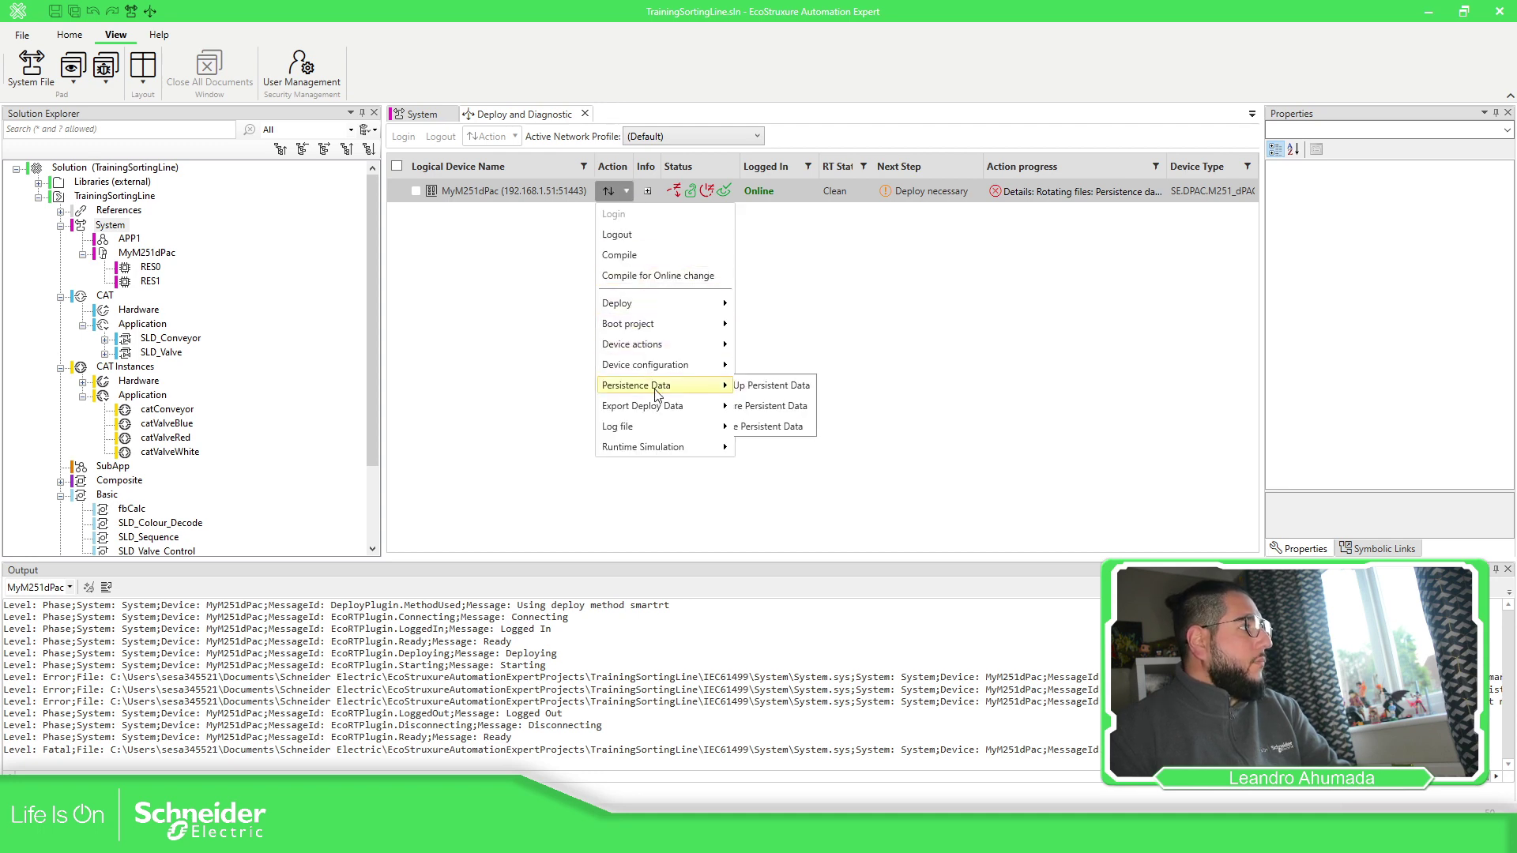
{"action": "left_click", "coordinate": [784, 431]}
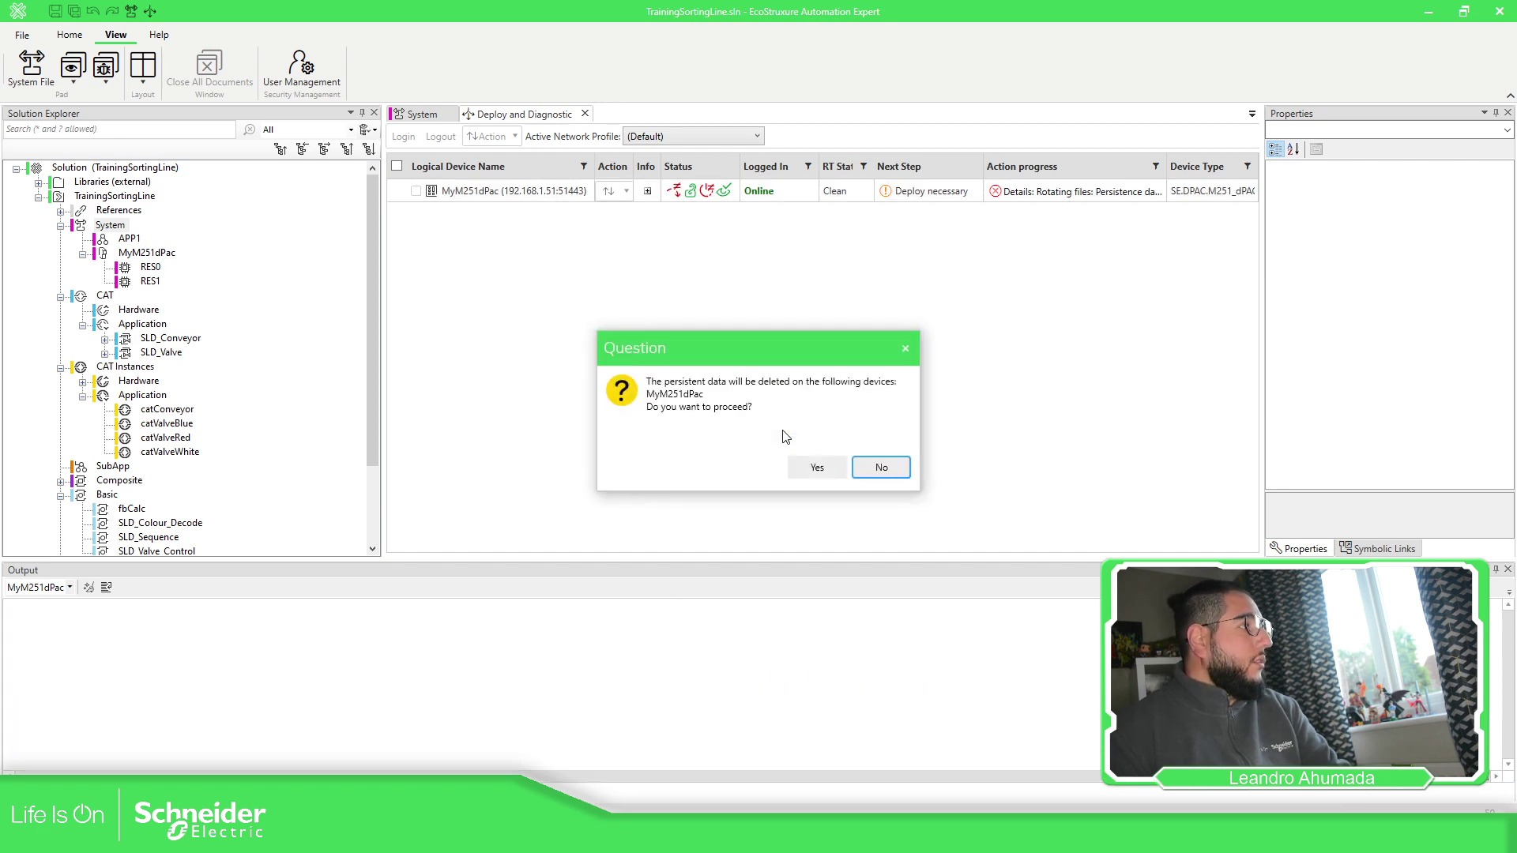
{"action": "left_click", "coordinate": [813, 471]}
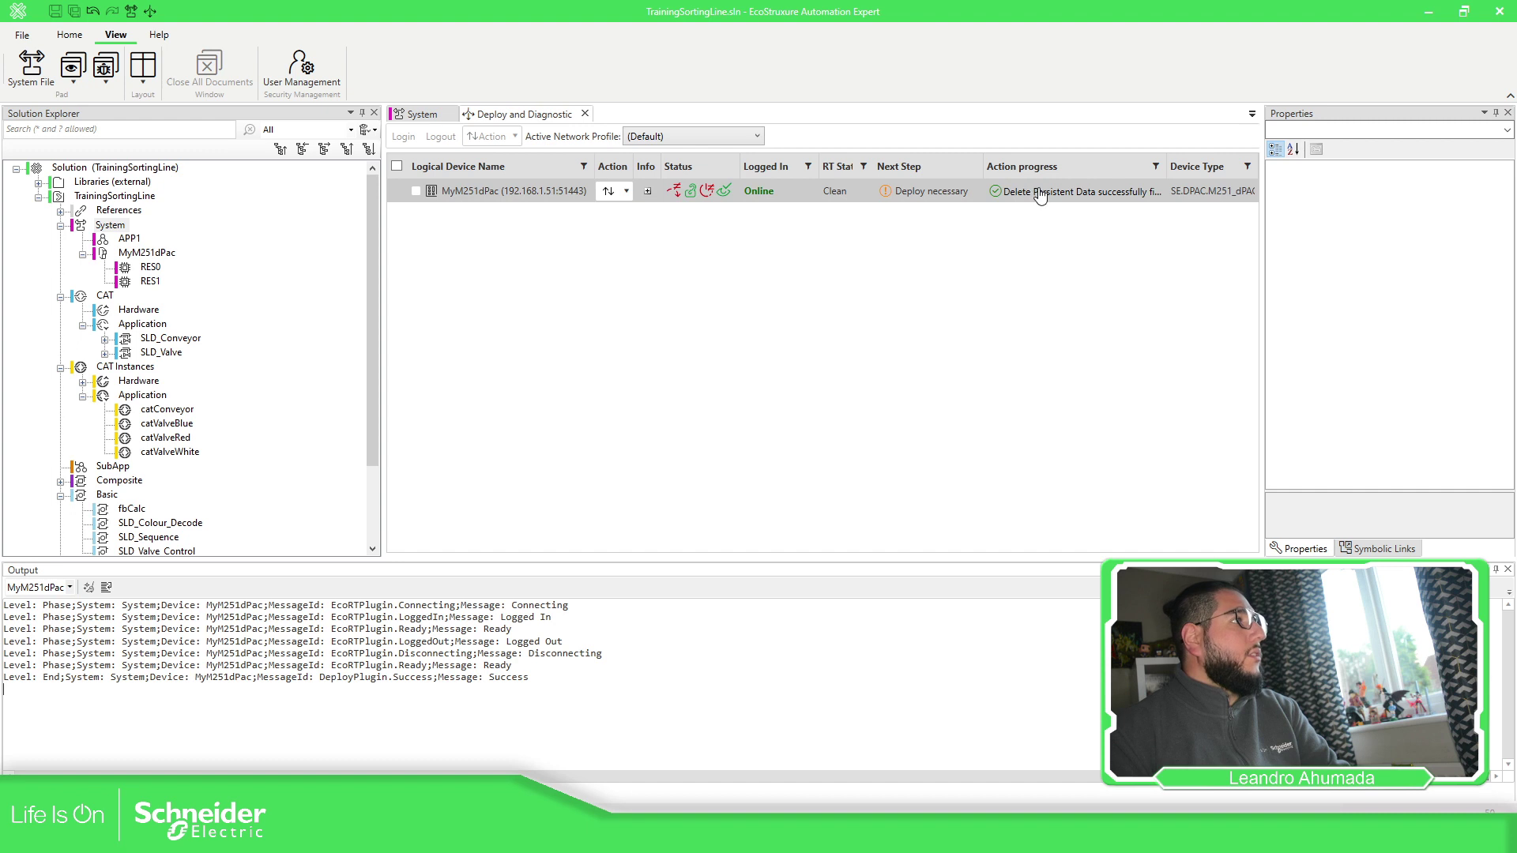
Run Deploy > Deploy on MyM251dPac until it reports Deploy successfully finished.
{"action": "left_click", "coordinate": [623, 192]}
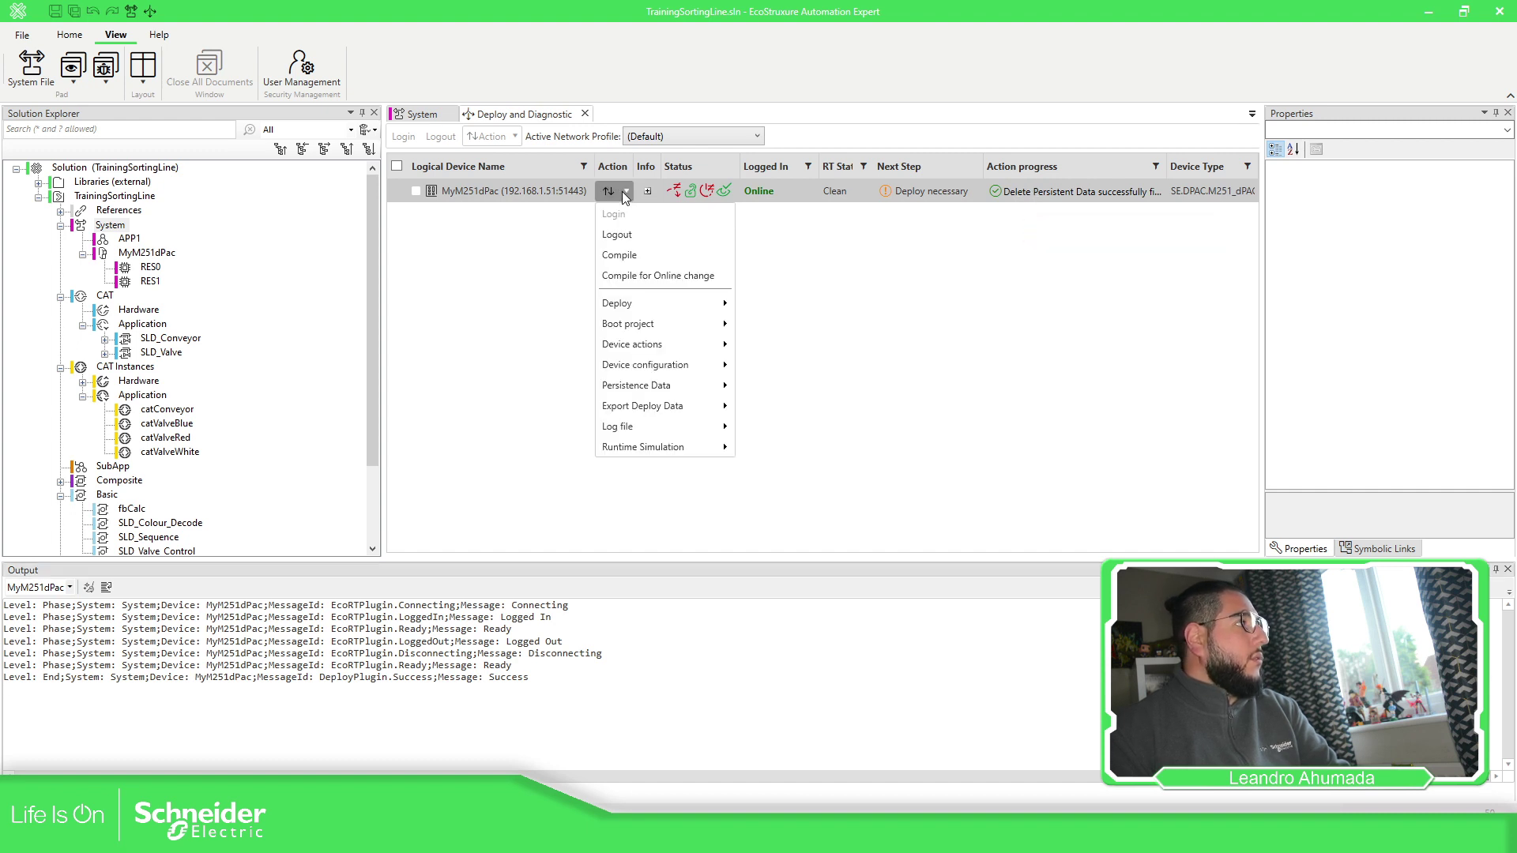
{"action": "mouse_move", "coordinate": [641, 308]}
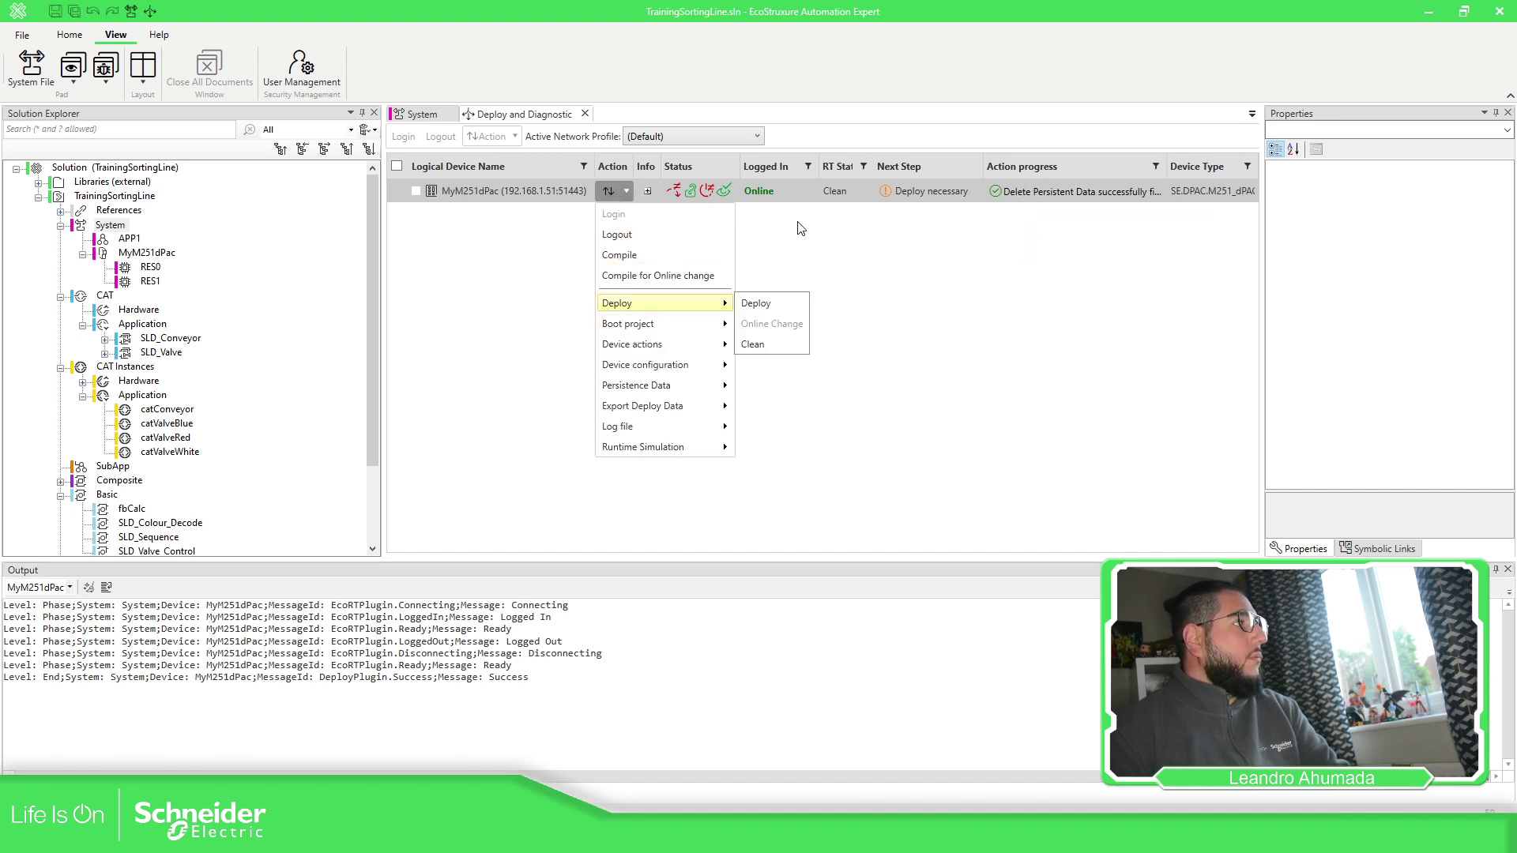
{"action": "left_click", "coordinate": [755, 304]}
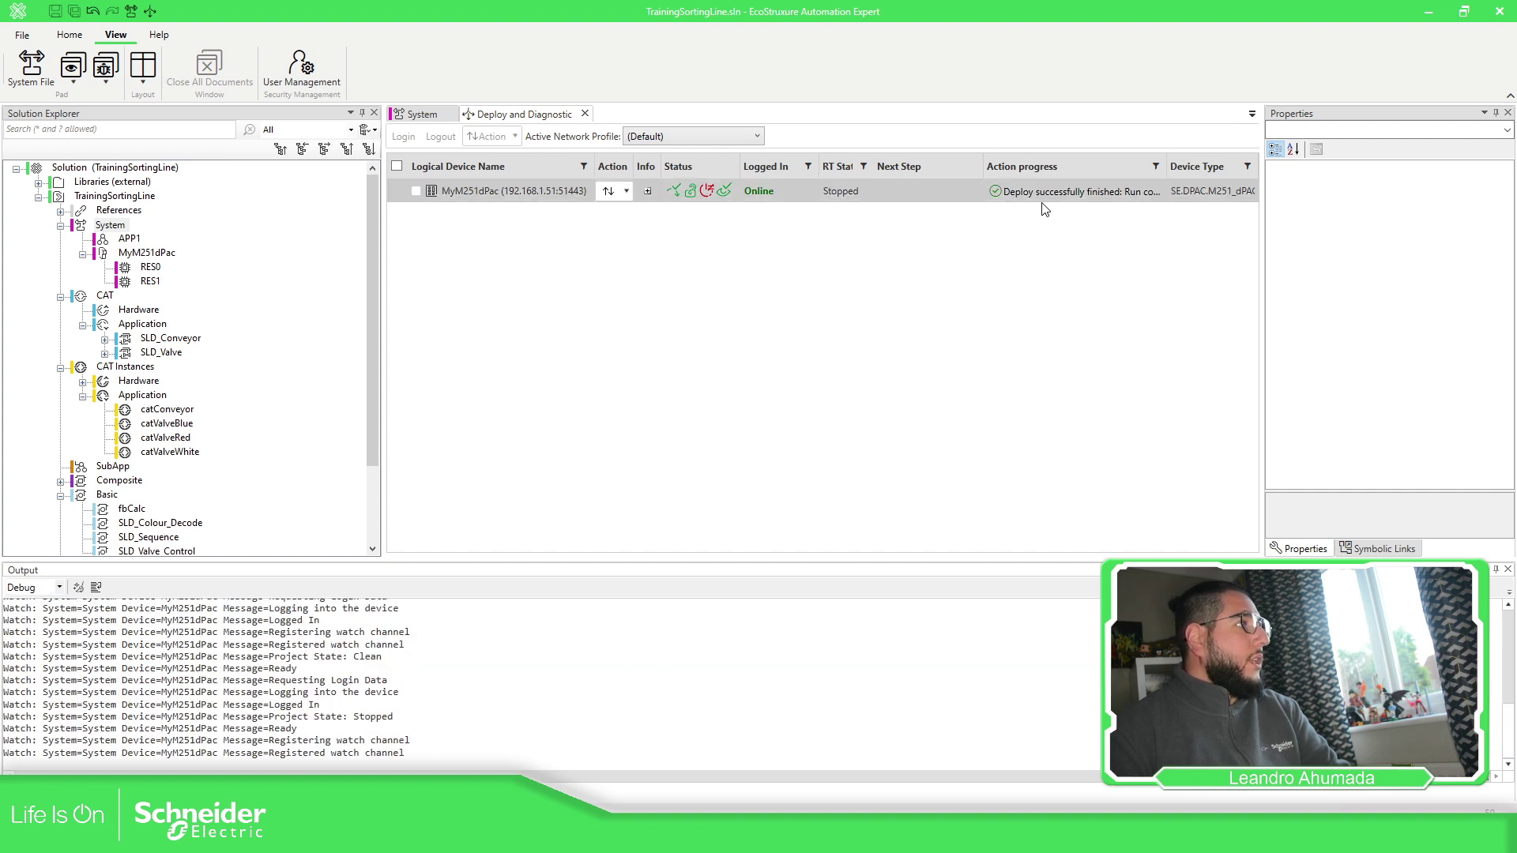
{"action": "left_click", "coordinate": [621, 190]}
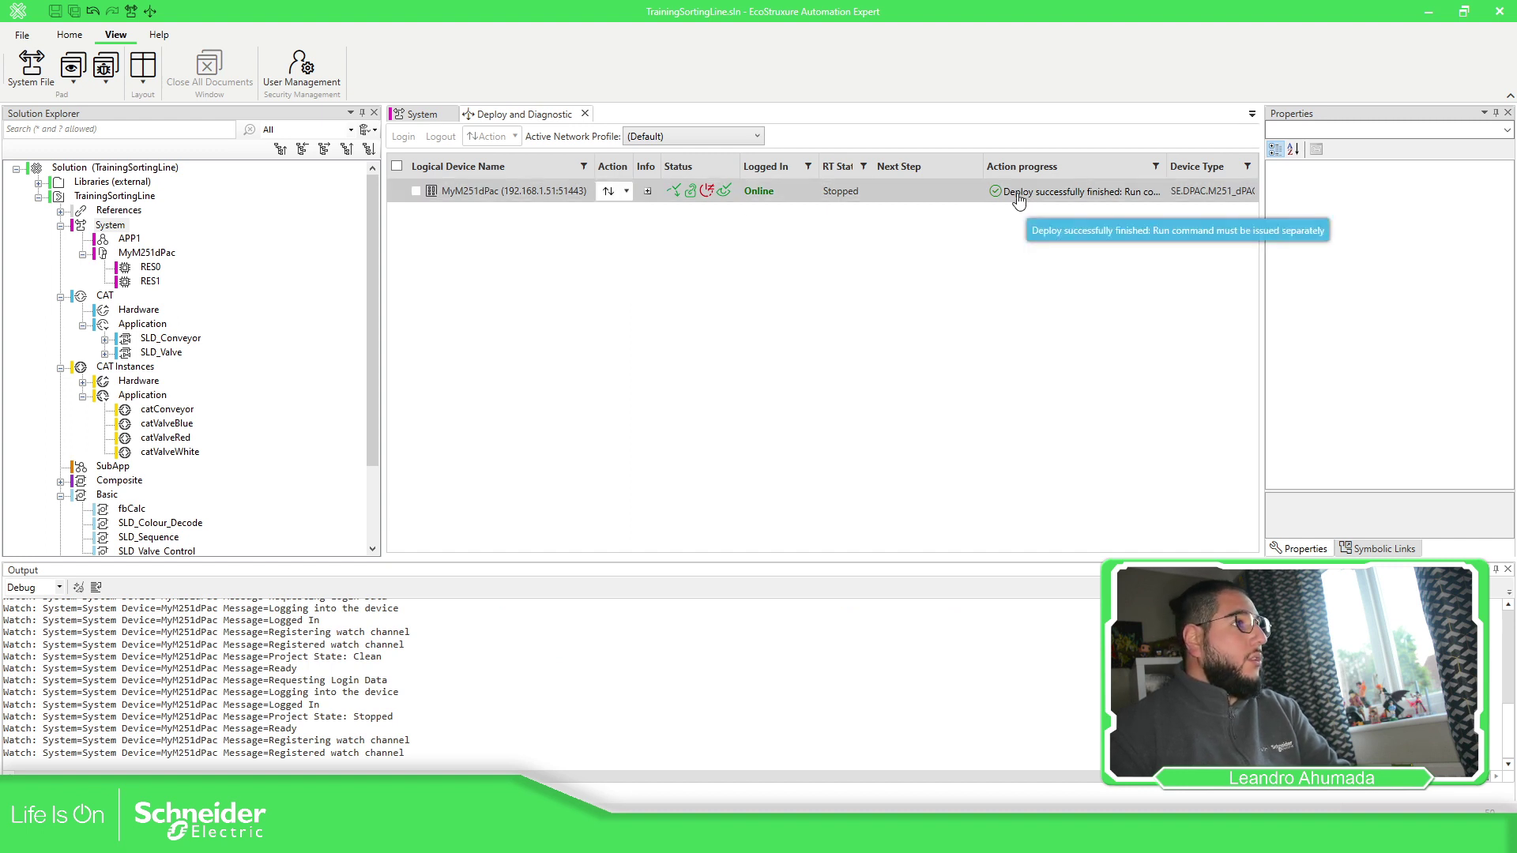
{"action": "left_click", "coordinate": [620, 193]}
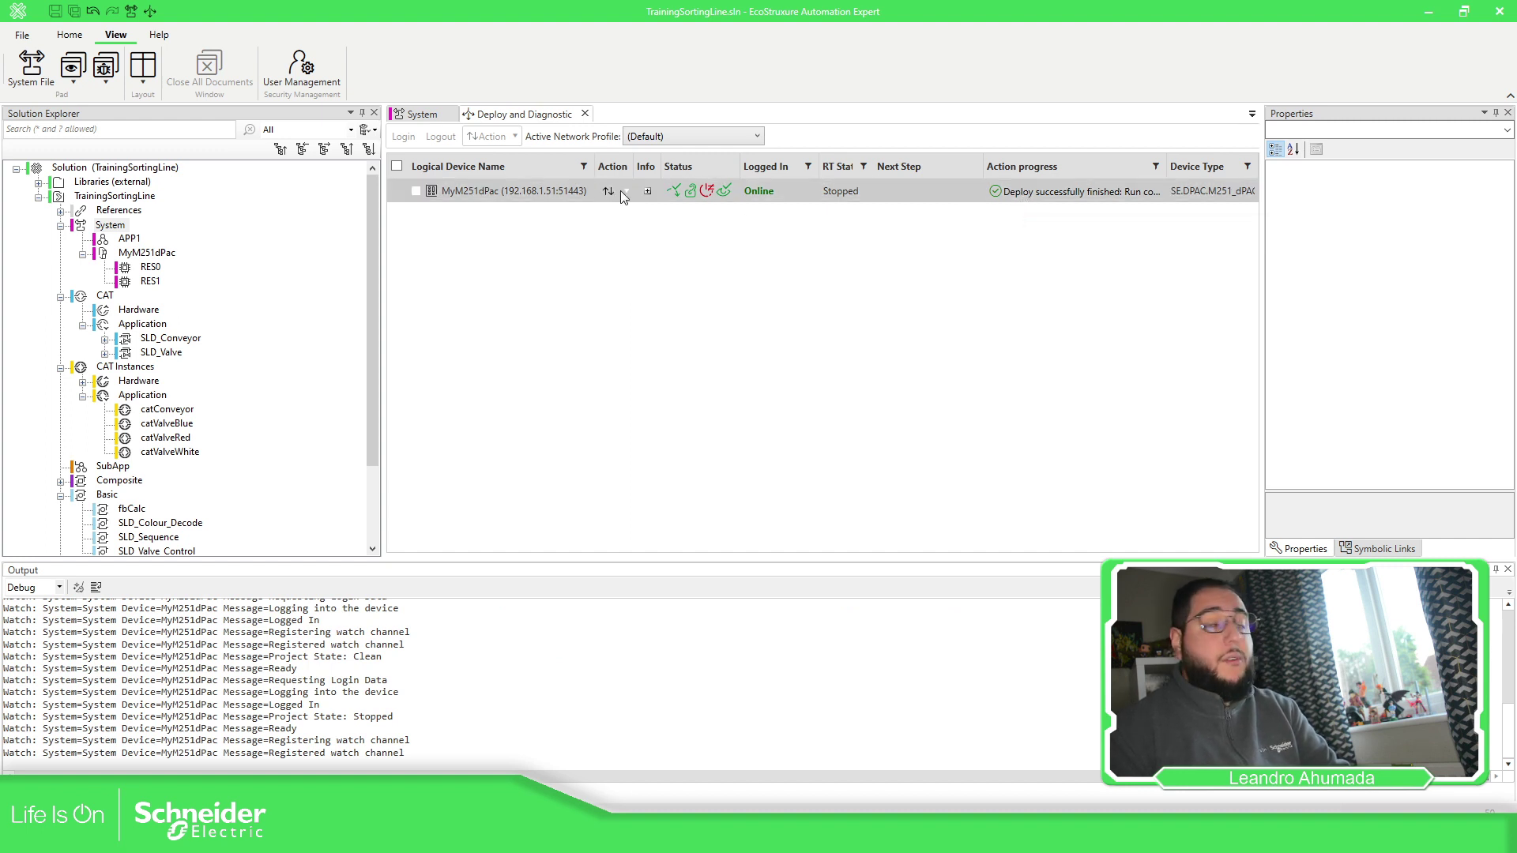
{"action": "left_click", "coordinate": [621, 191]}
{"action": "mouse_move", "coordinate": [632, 387]}
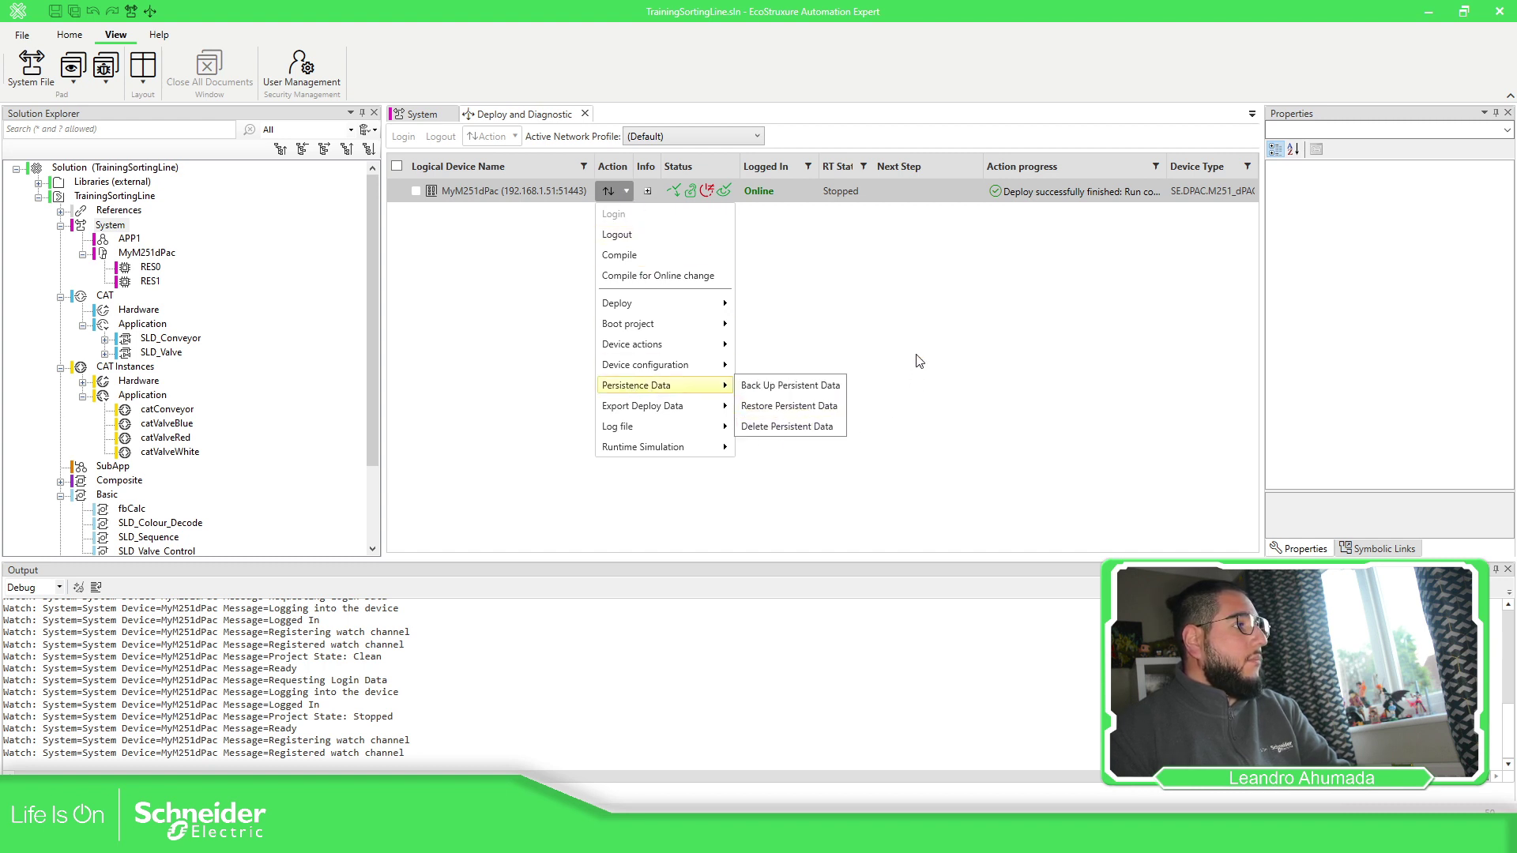
Set MyM251dPac's running project as its boot project.
{"action": "left_click", "coordinate": [919, 324]}
{"action": "mouse_move", "coordinate": [728, 193]}
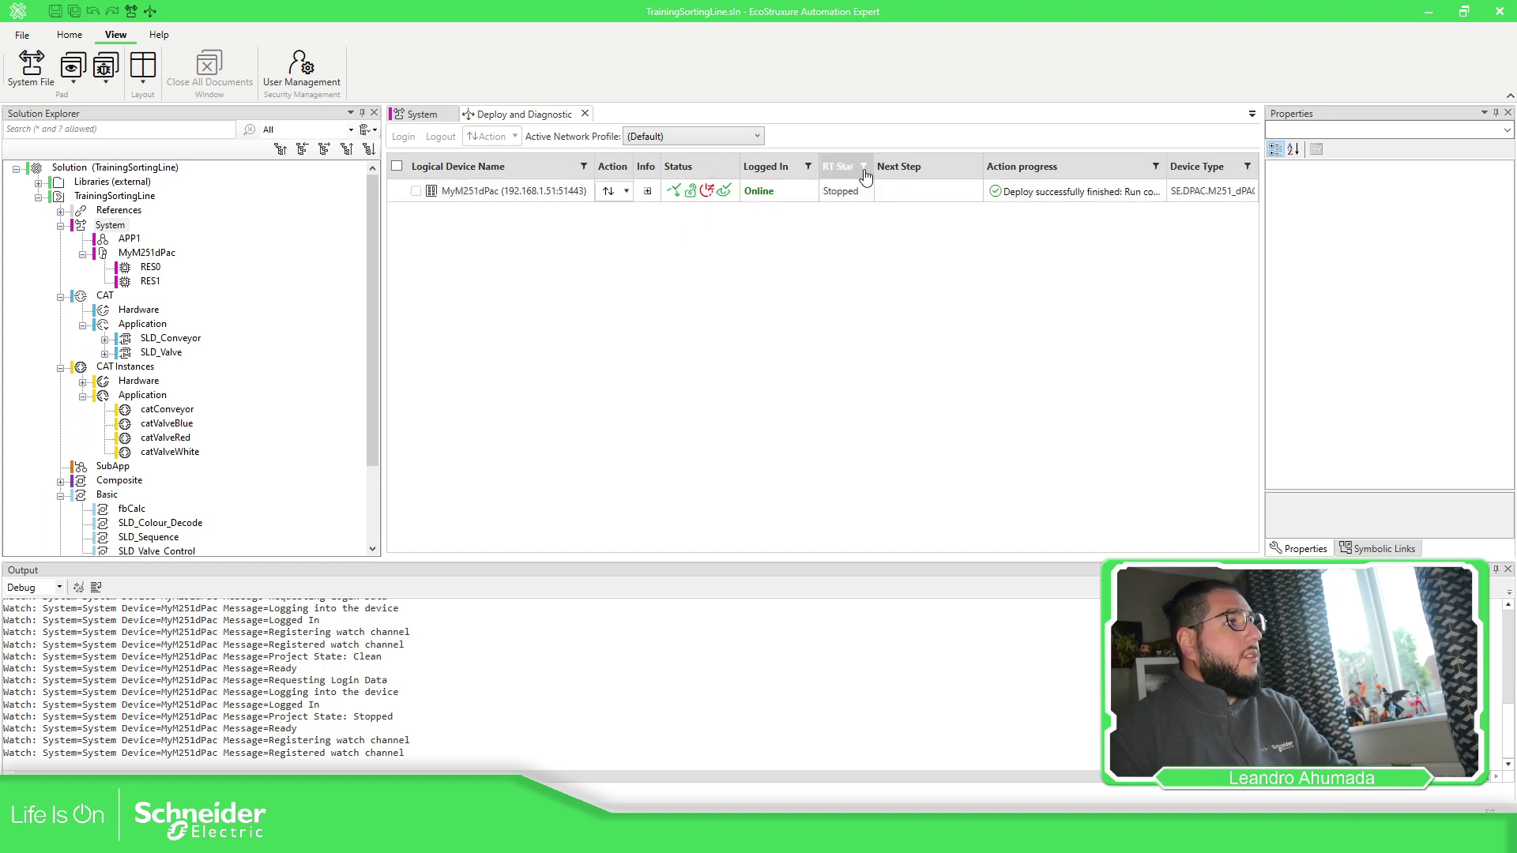
{"action": "left_click", "coordinate": [611, 192]}
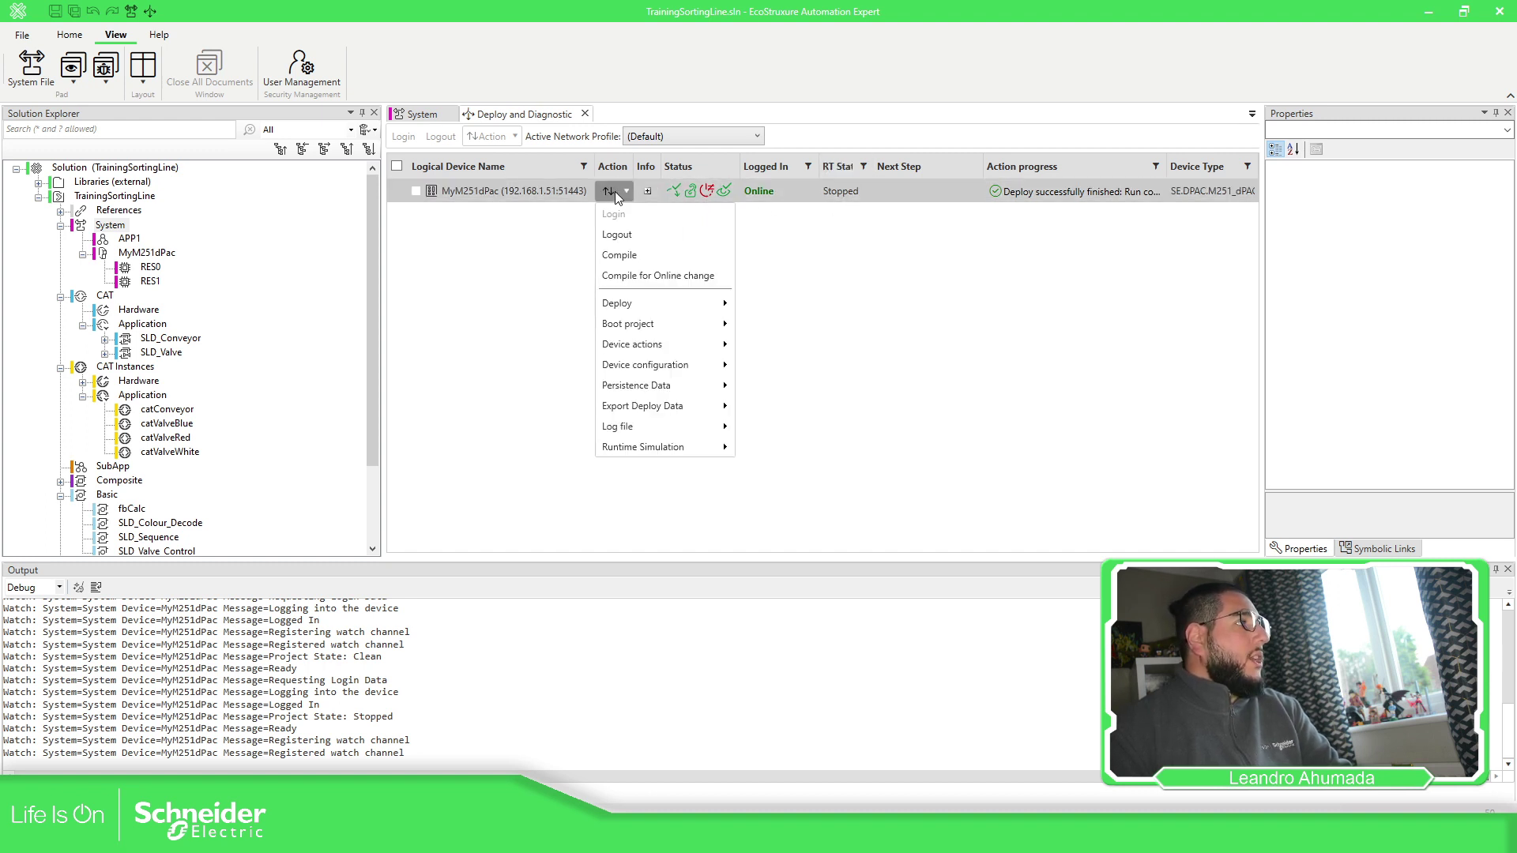
{"action": "mouse_move", "coordinate": [654, 354]}
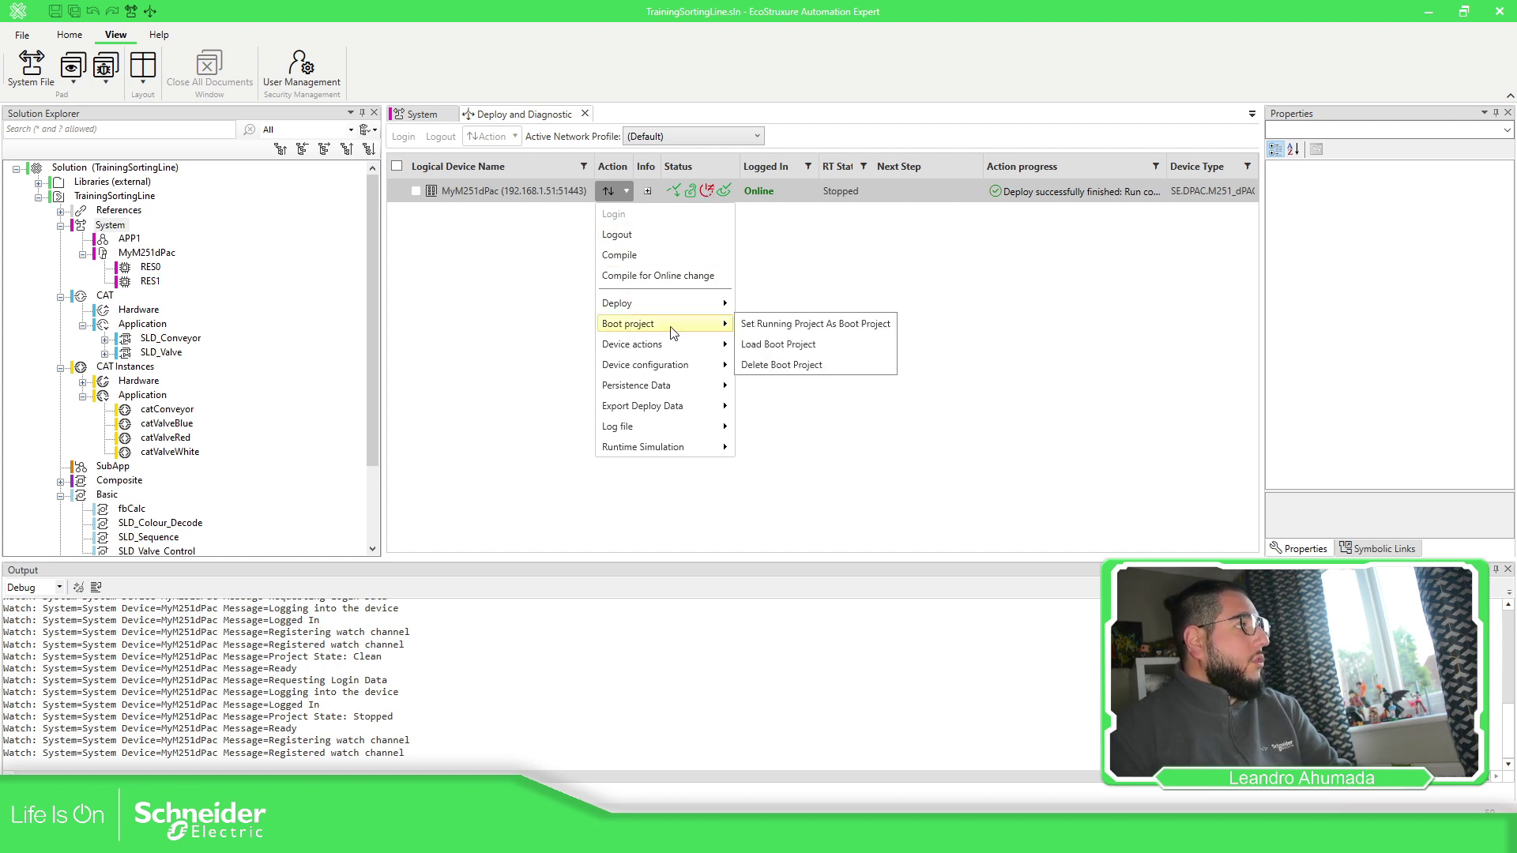
{"action": "left_click", "coordinate": [801, 328]}
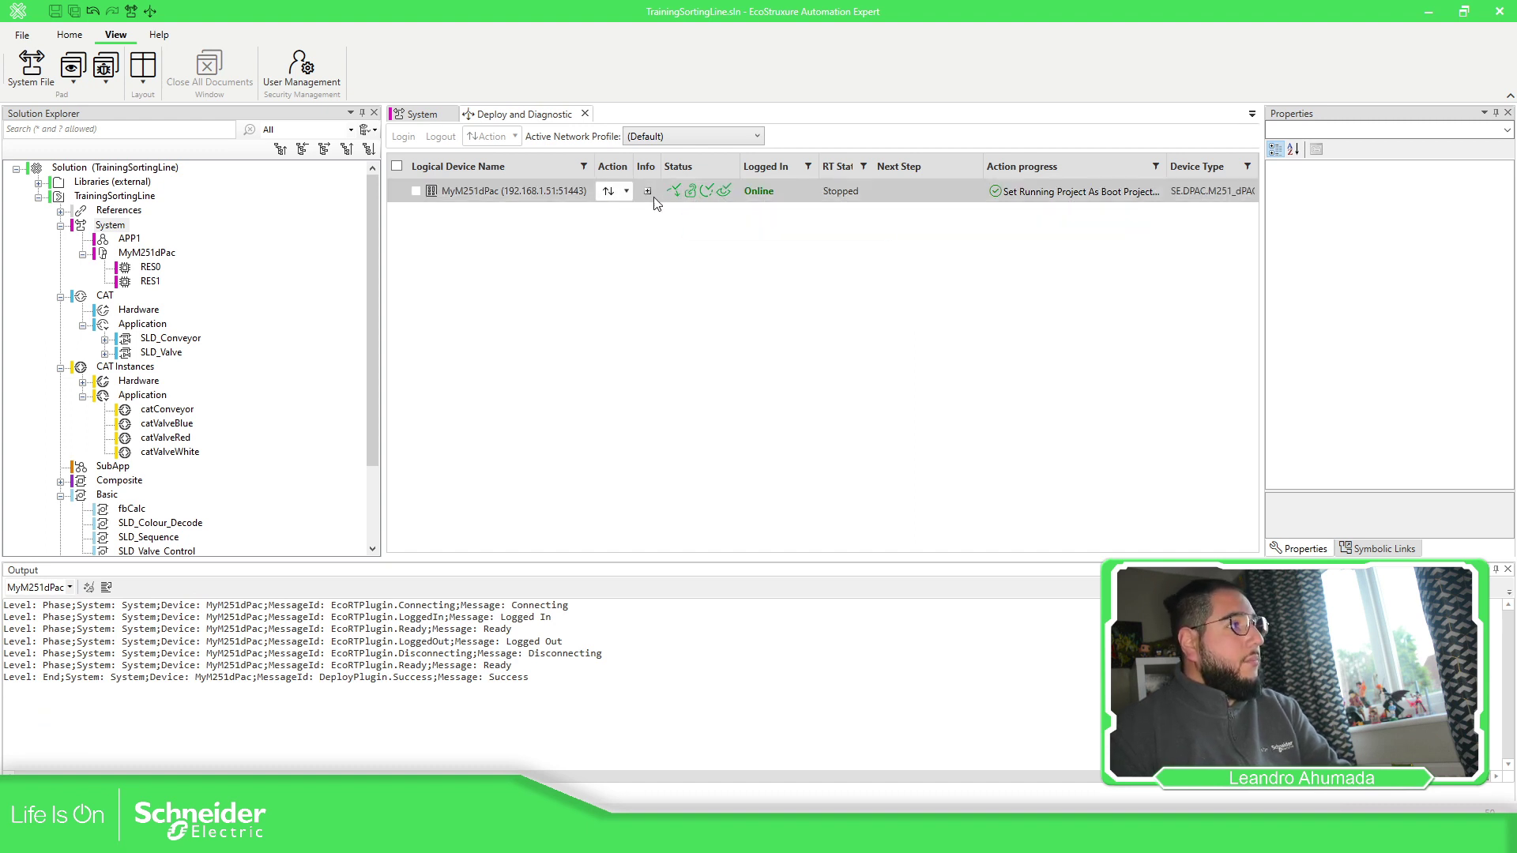
Start the MyM251dPac runtime with Device actions > Run.
{"action": "left_click", "coordinate": [625, 192]}
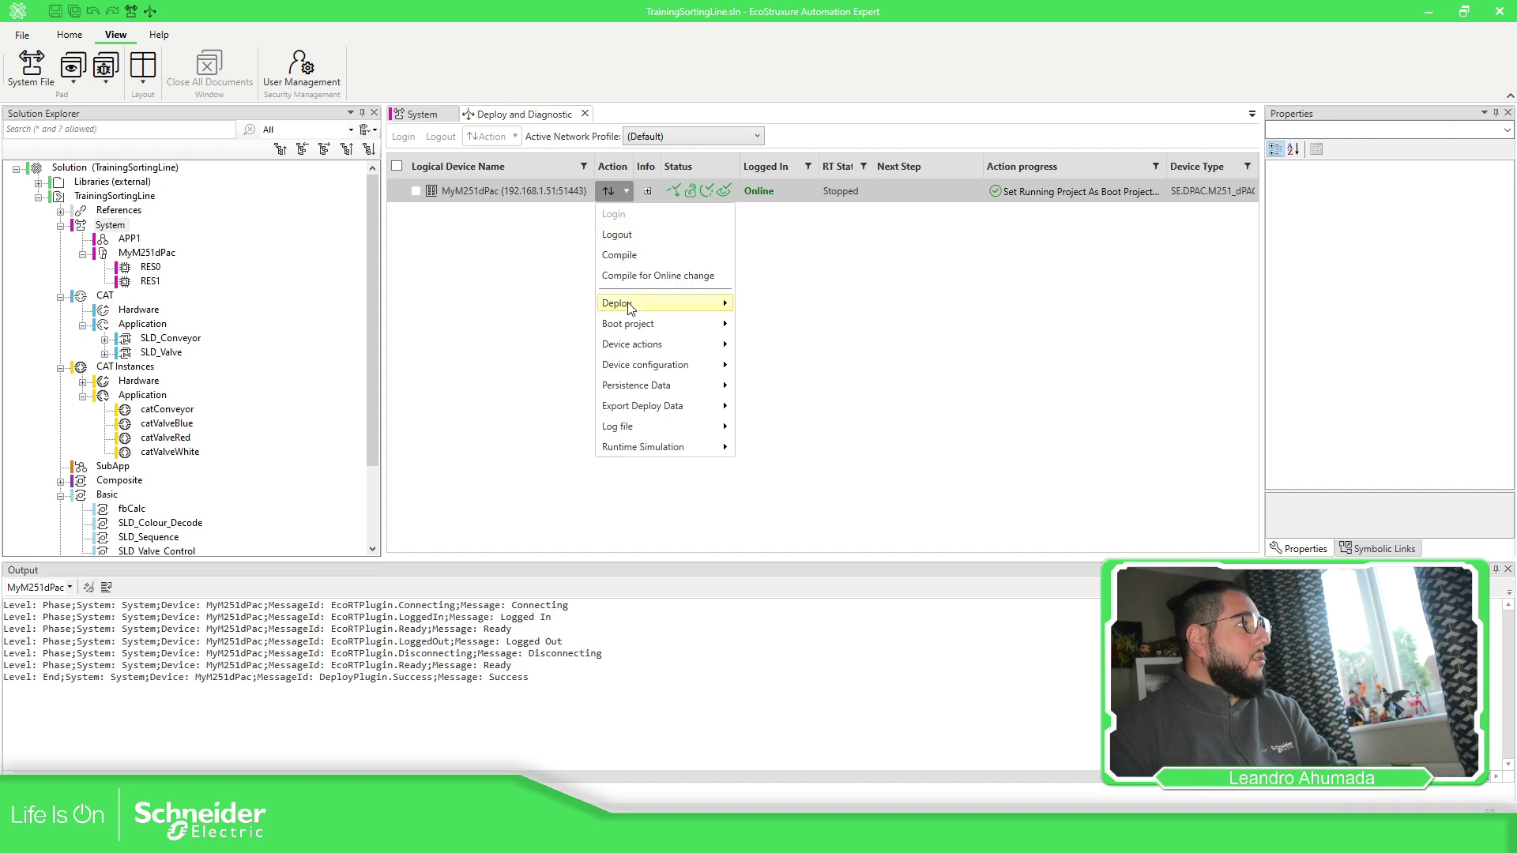
{"action": "mouse_move", "coordinate": [646, 350]}
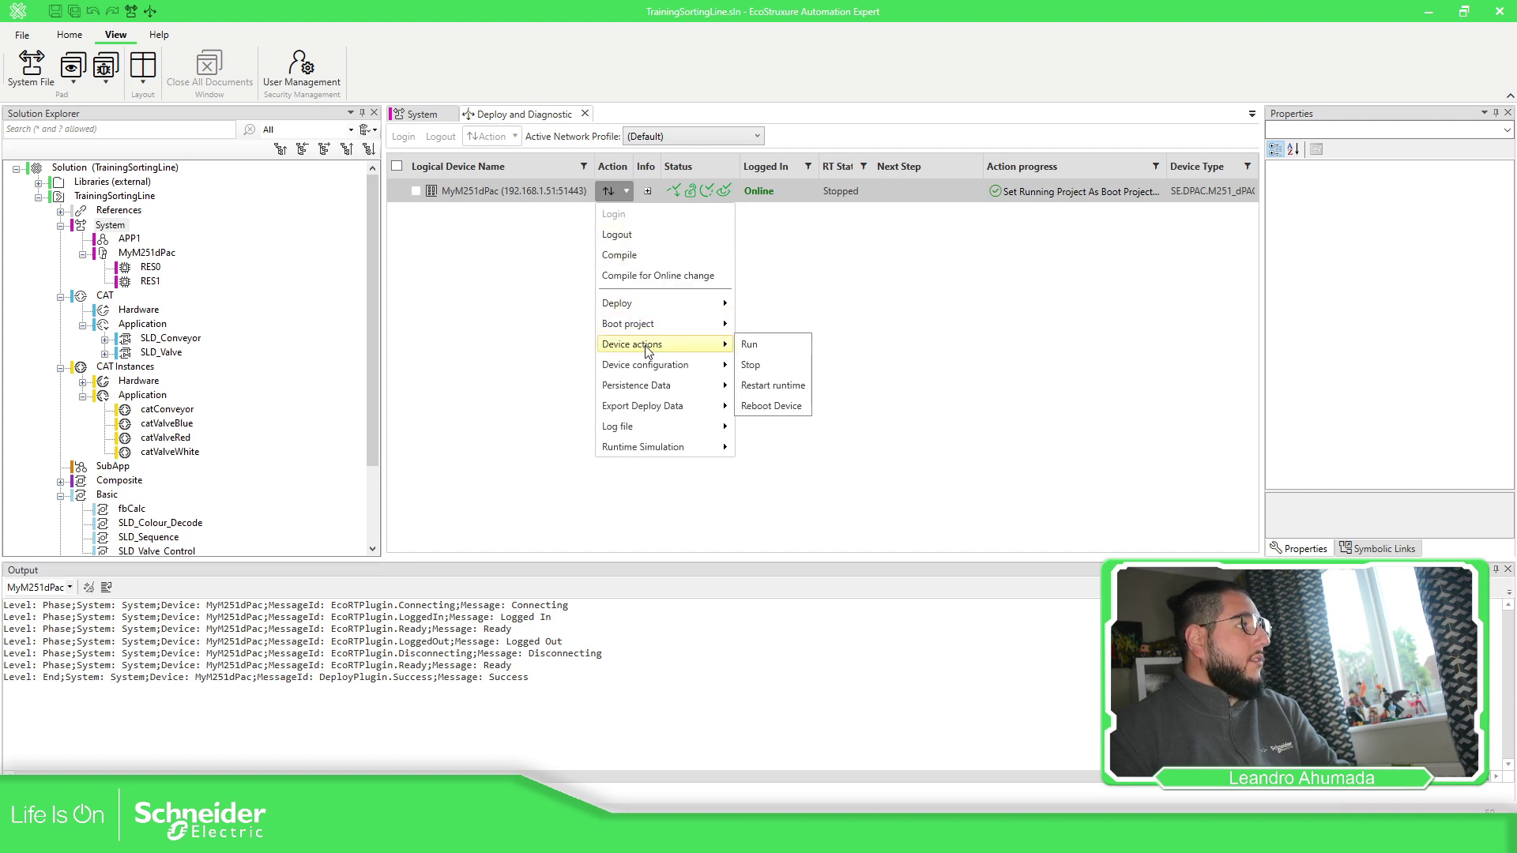
{"action": "left_click", "coordinate": [751, 345]}
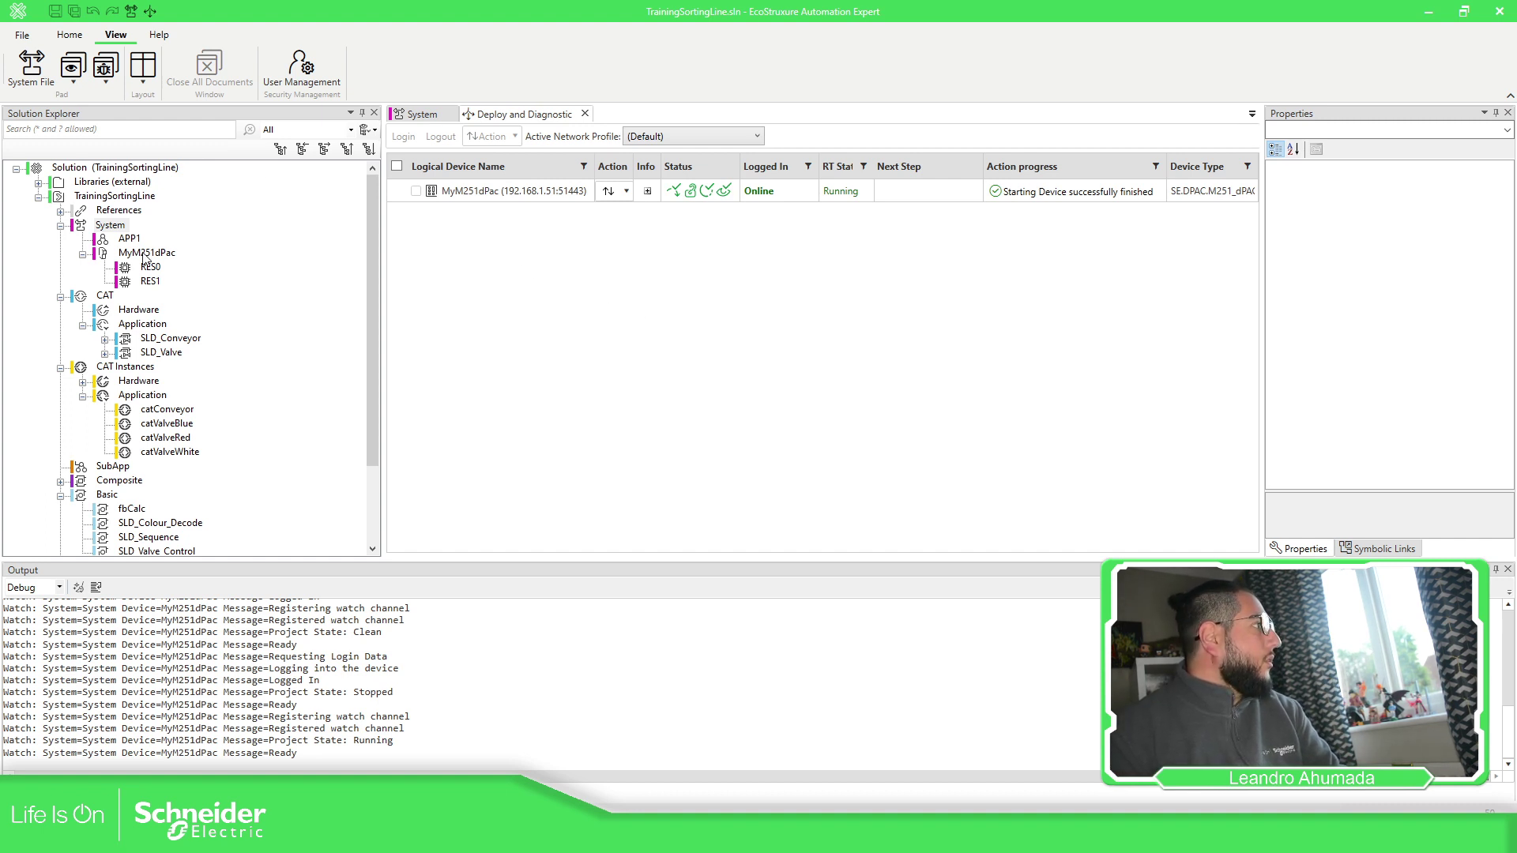
{"action": "scroll", "coordinate": [246, 342], "scroll_direction": "down", "scroll_amount": 3}
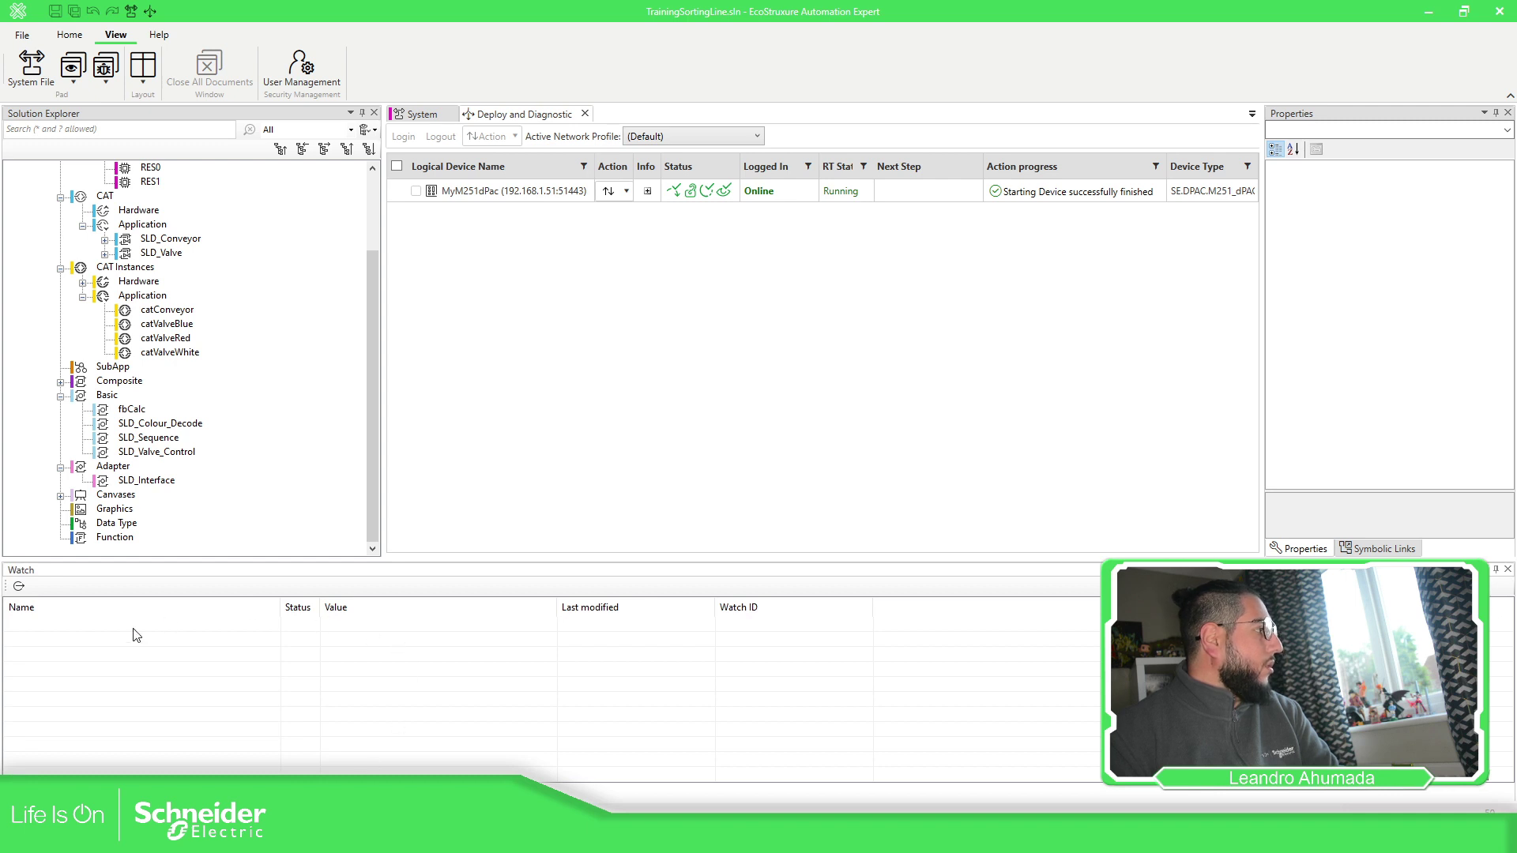
Refresh the empty Watch list and select SLD_Conveyor in the solution tree.
{"action": "left_click", "coordinate": [19, 586]}
{"action": "scroll", "coordinate": [142, 173], "scroll_direction": "up", "scroll_amount": 3}
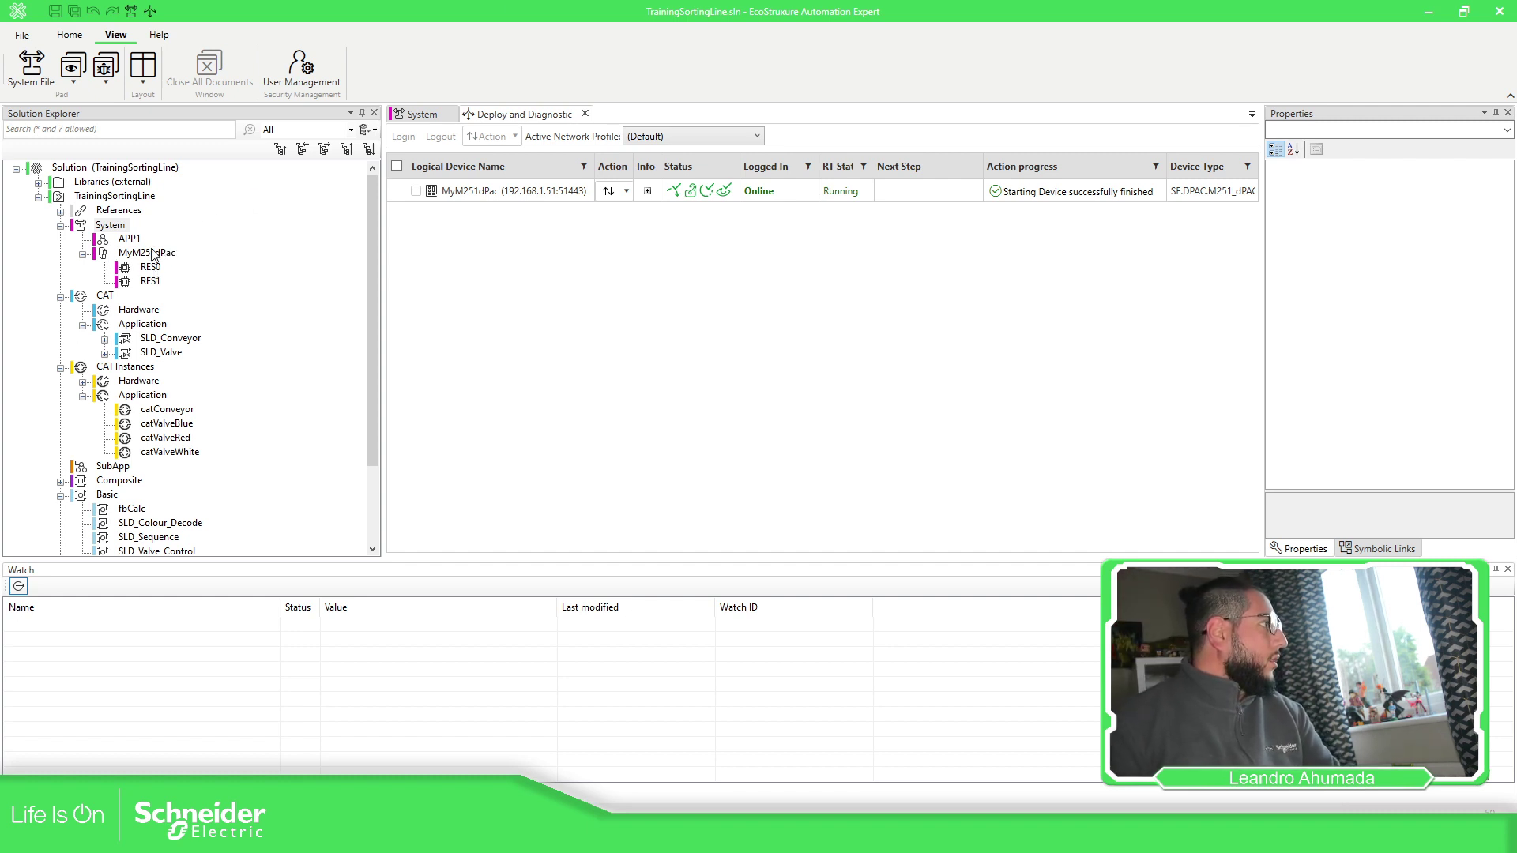
{"action": "left_click", "coordinate": [167, 339]}
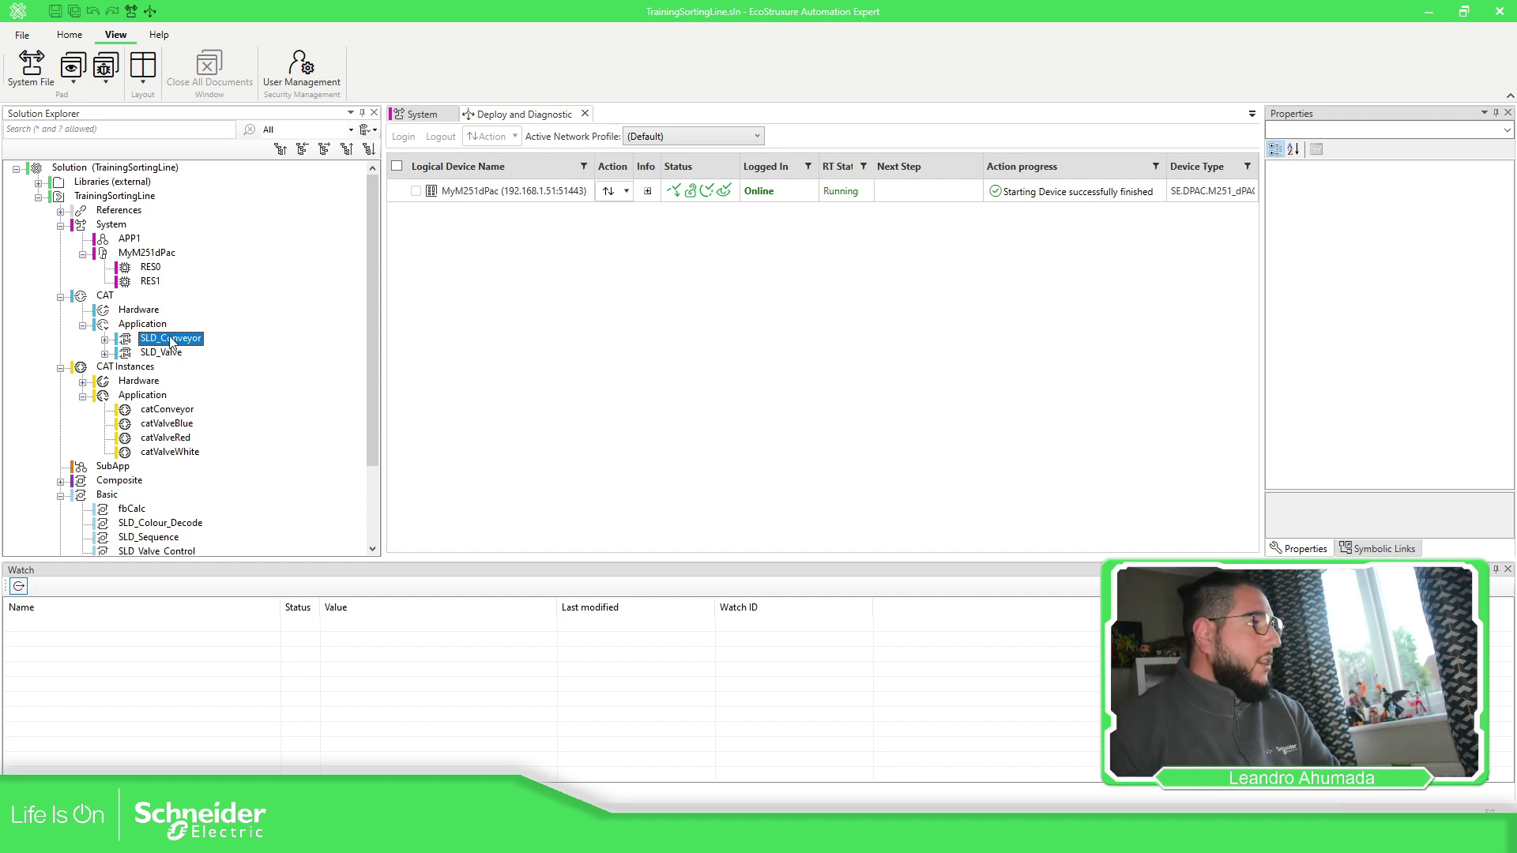
{"action": "scroll", "coordinate": [193, 403], "scroll_direction": "down", "scroll_amount": 2}
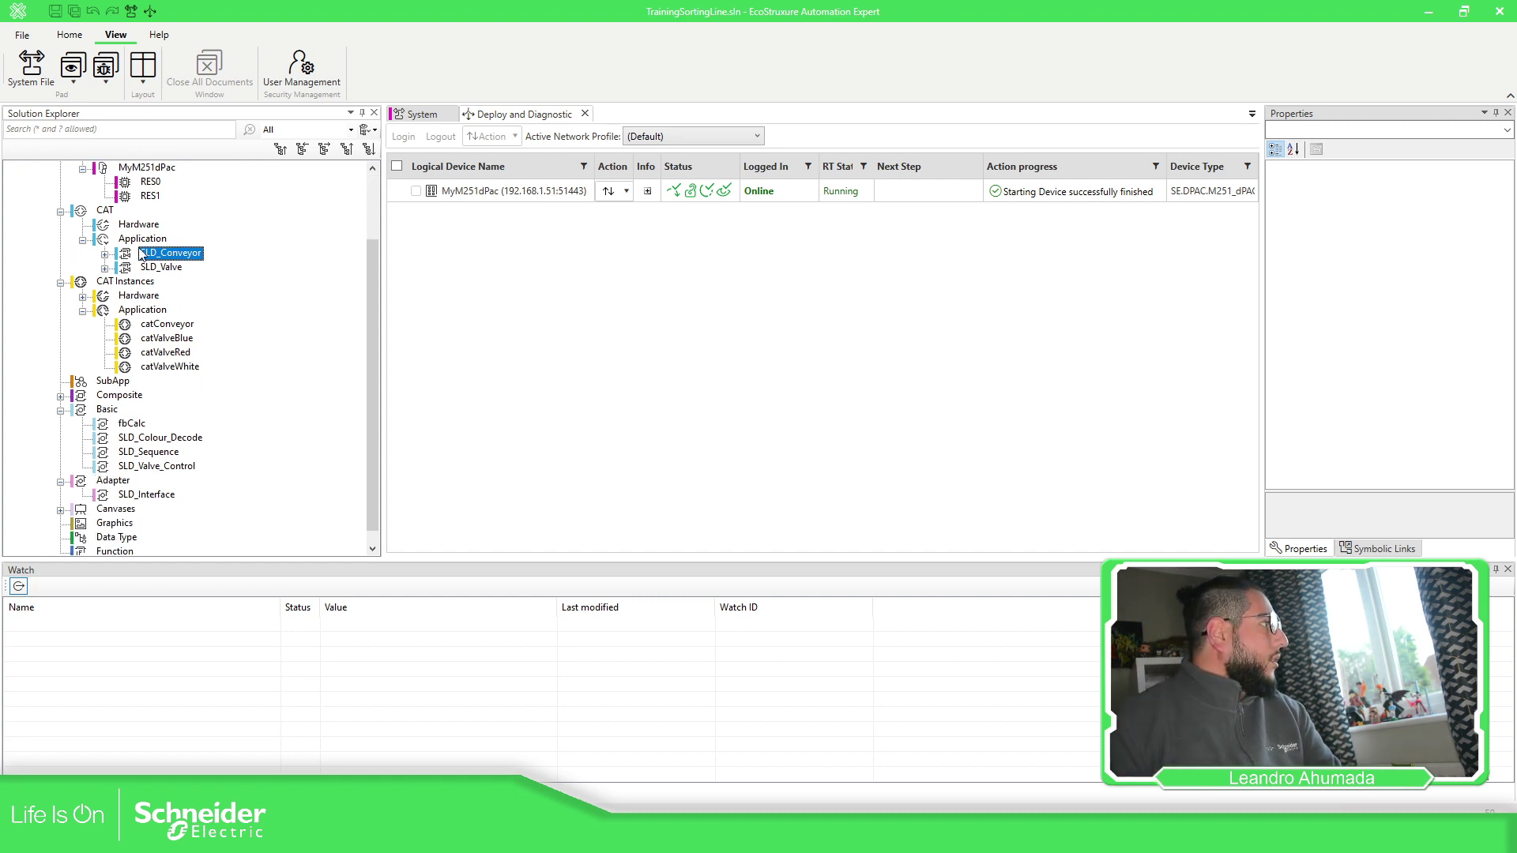
{"action": "scroll", "coordinate": [142, 254], "scroll_direction": "up", "scroll_amount": 2}
Open RES0's function block network and add catValveWhite's inputs to the watch list.
{"action": "double_click", "coordinate": [131, 268]}
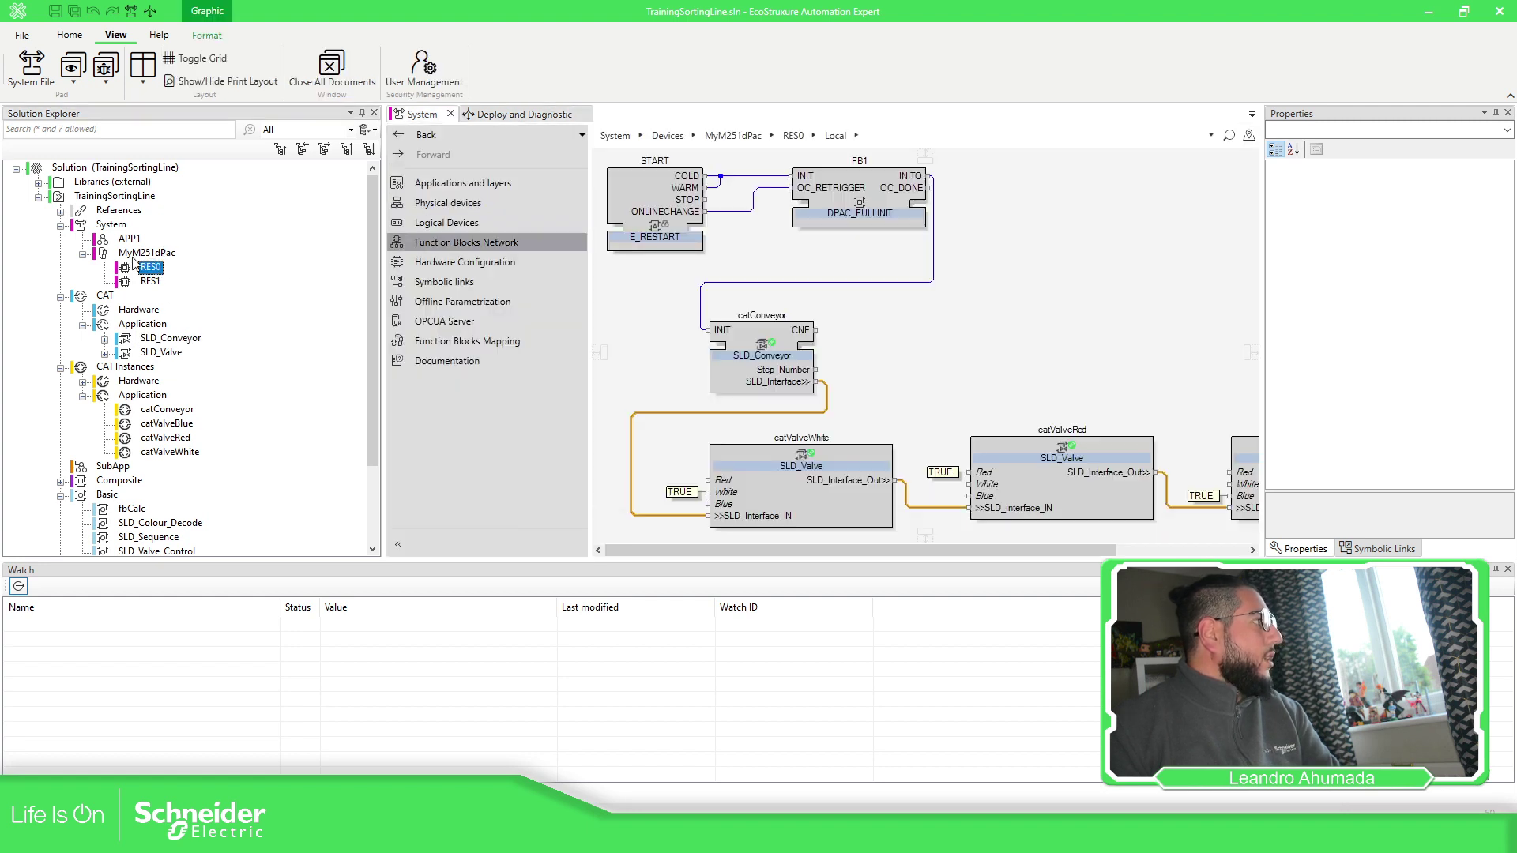
{"action": "scroll", "coordinate": [1083, 328], "scroll_direction": "down", "scroll_amount": 1}
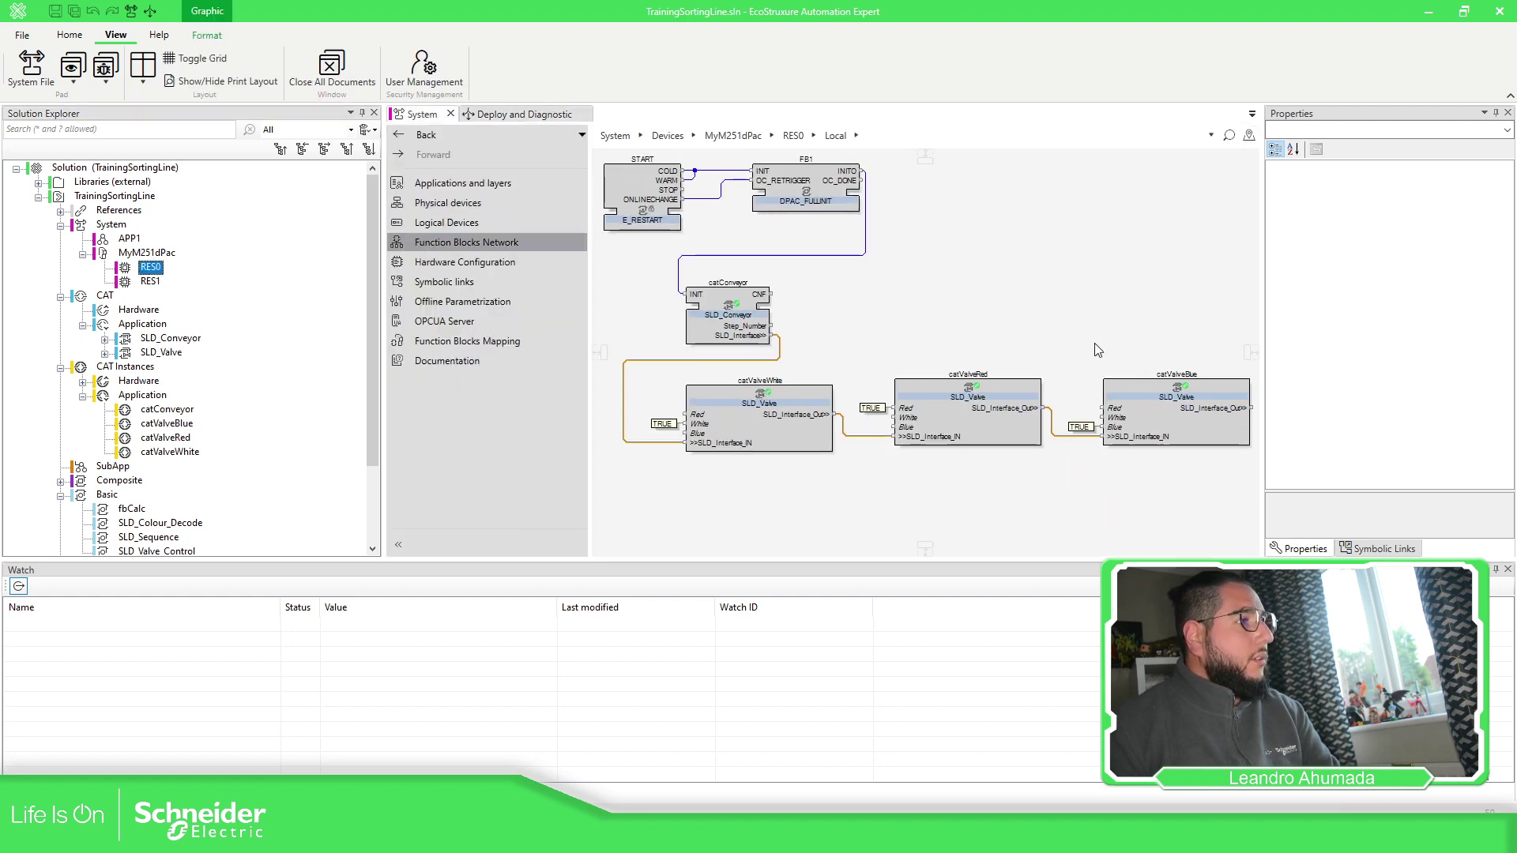
{"action": "right_click", "coordinate": [745, 416]}
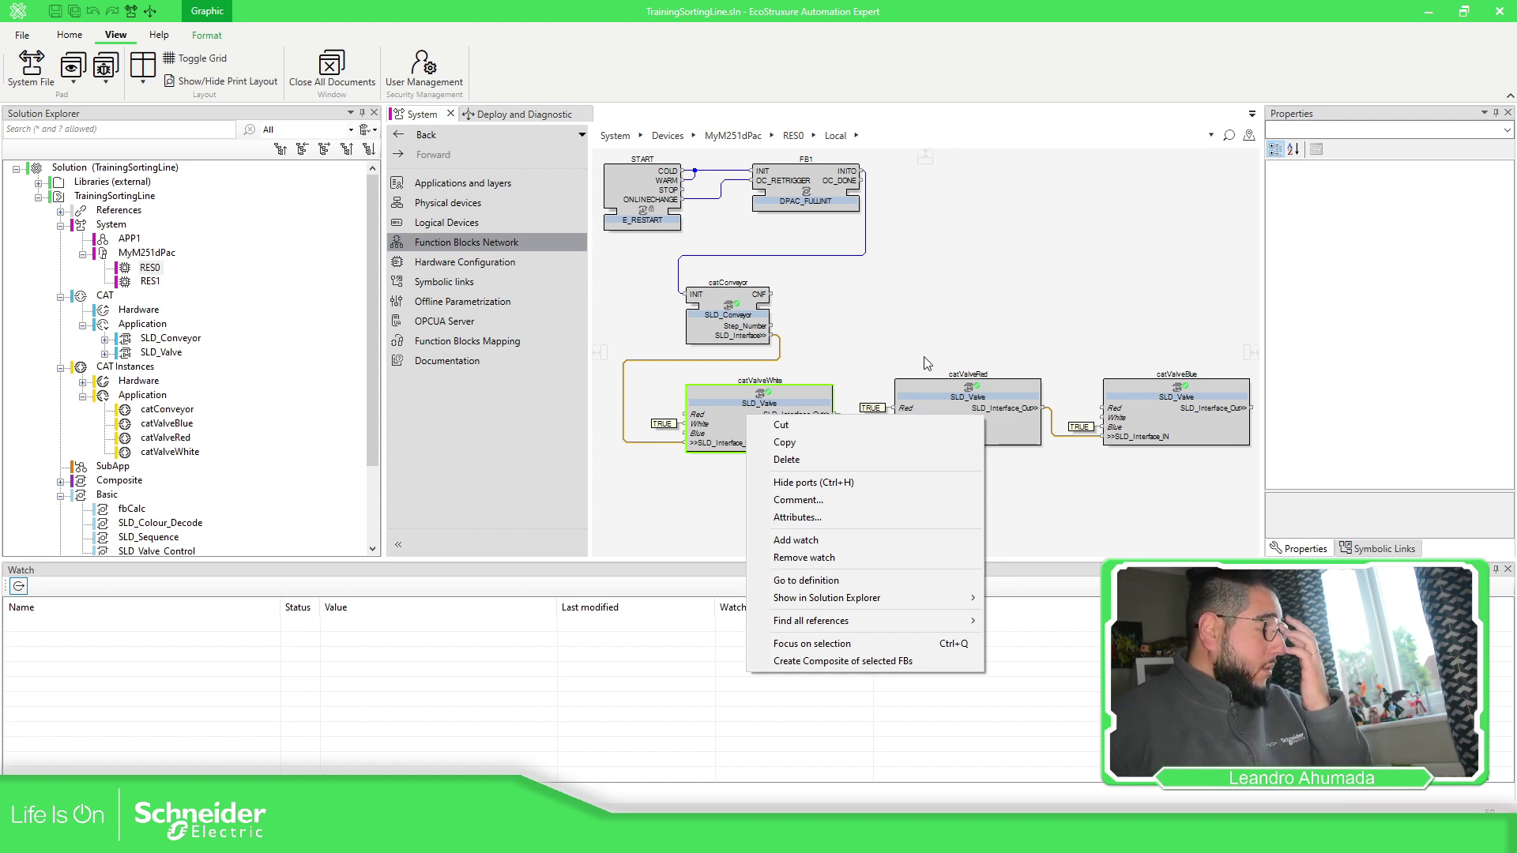
{"action": "left_click", "coordinate": [811, 542]}
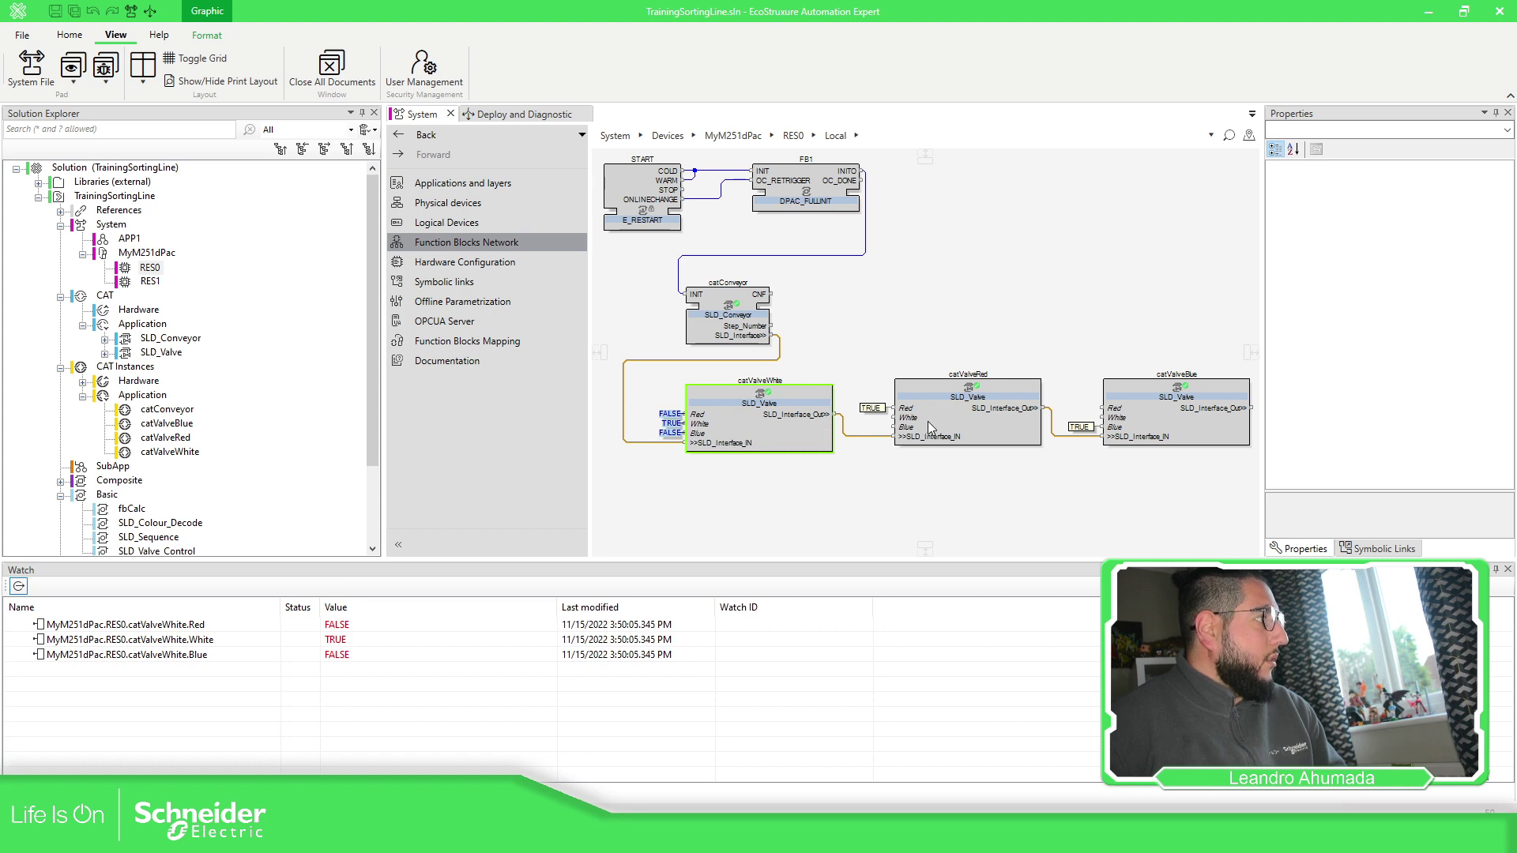
Watch catValveWhite's SLD_Interface_Out adapter and select one of its watched values.
{"action": "right_click", "coordinate": [834, 414]}
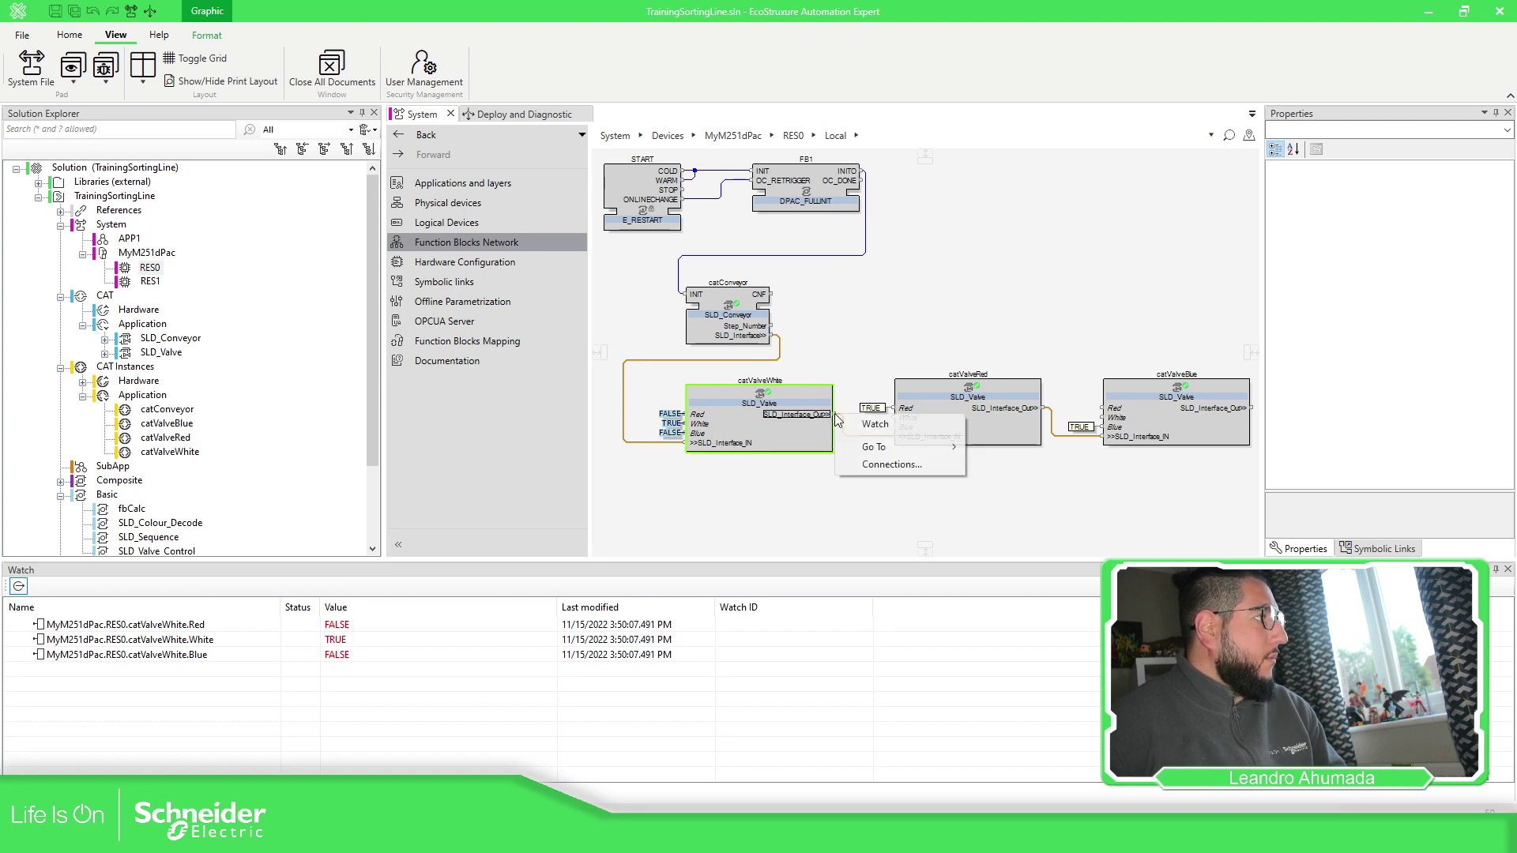
{"action": "left_click", "coordinate": [869, 425]}
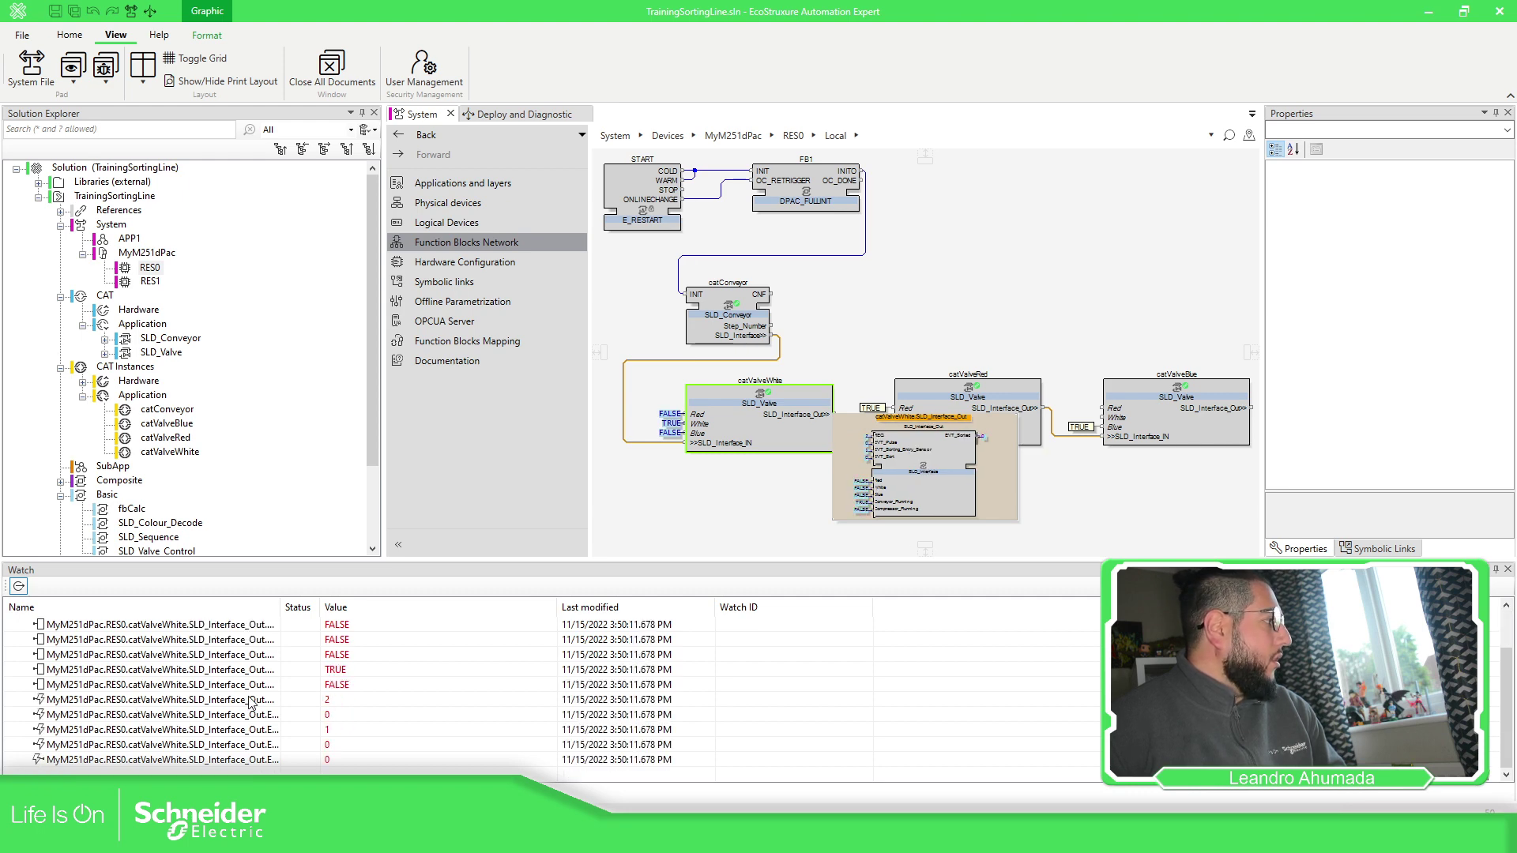
{"action": "left_click", "coordinate": [250, 699]}
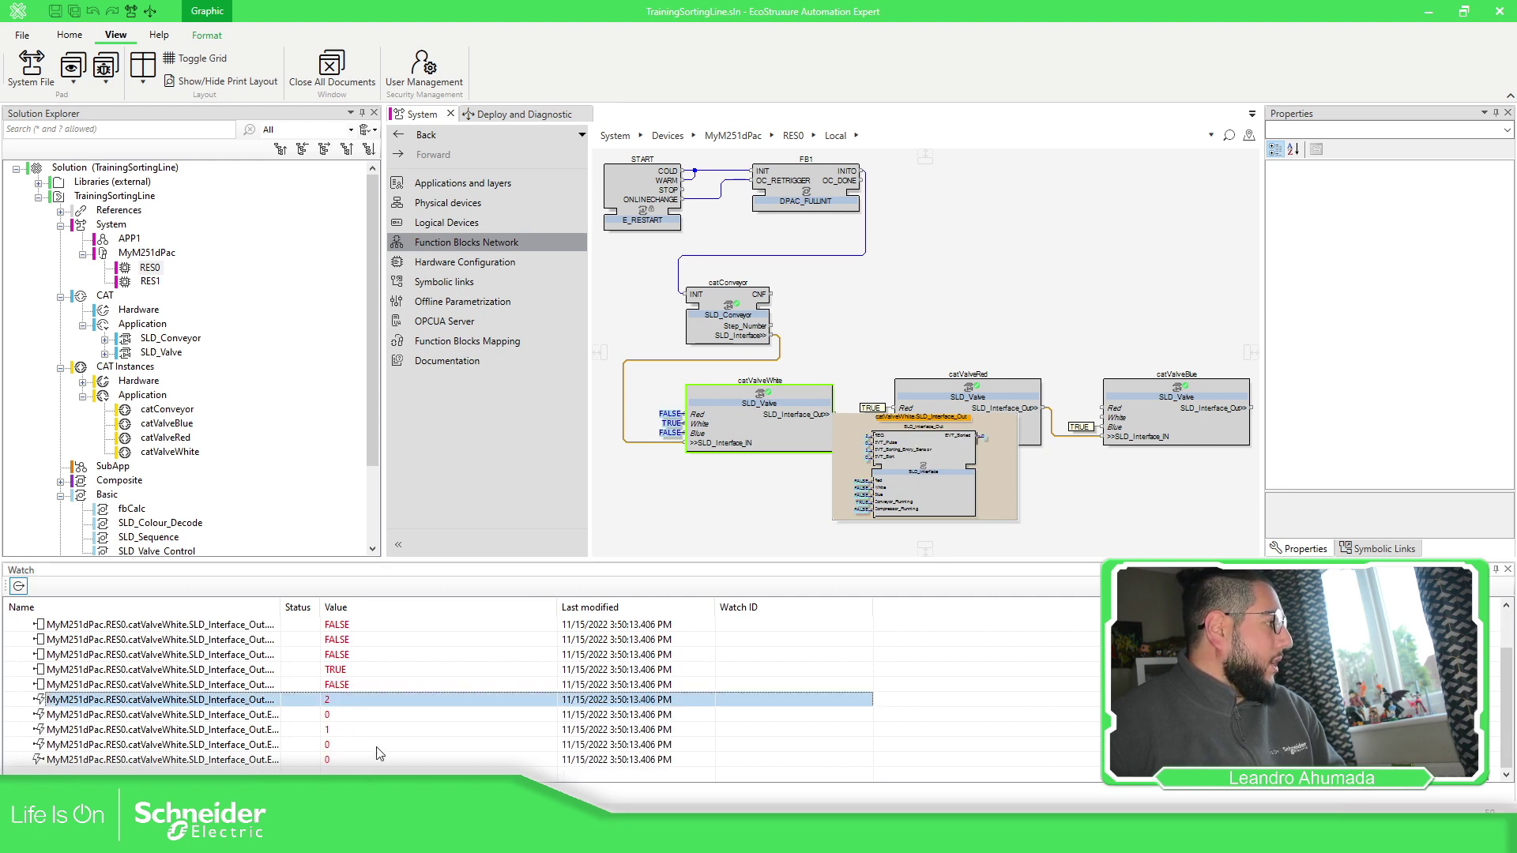